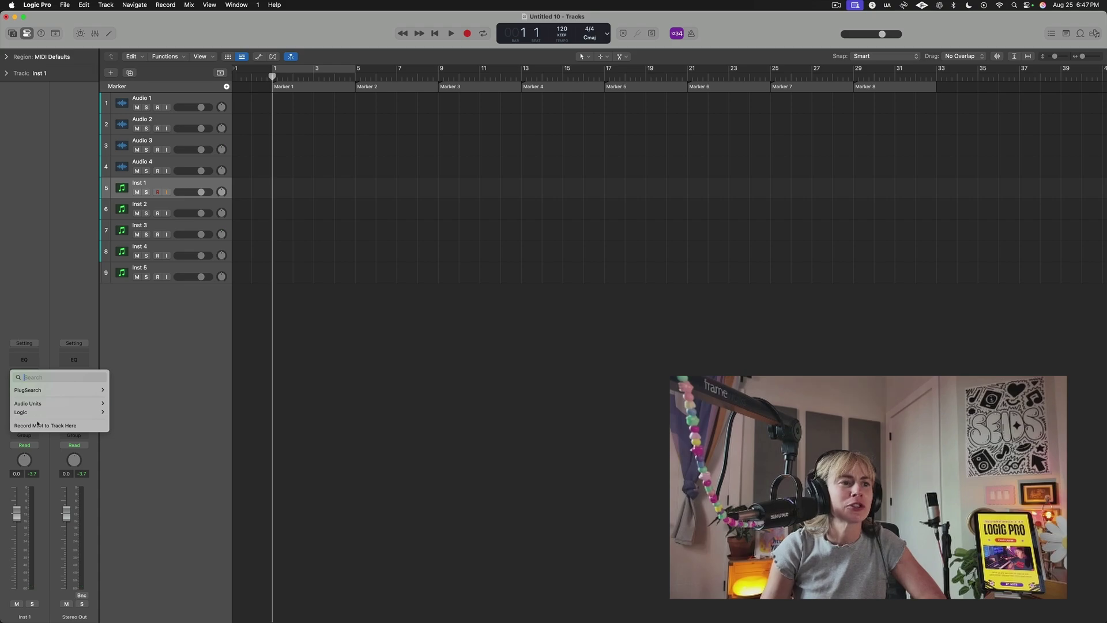
Insert the Chord Trigger MIDI effect on the Inst 1 track and close its window.
mouse_move(86, 412)
click(128, 421)
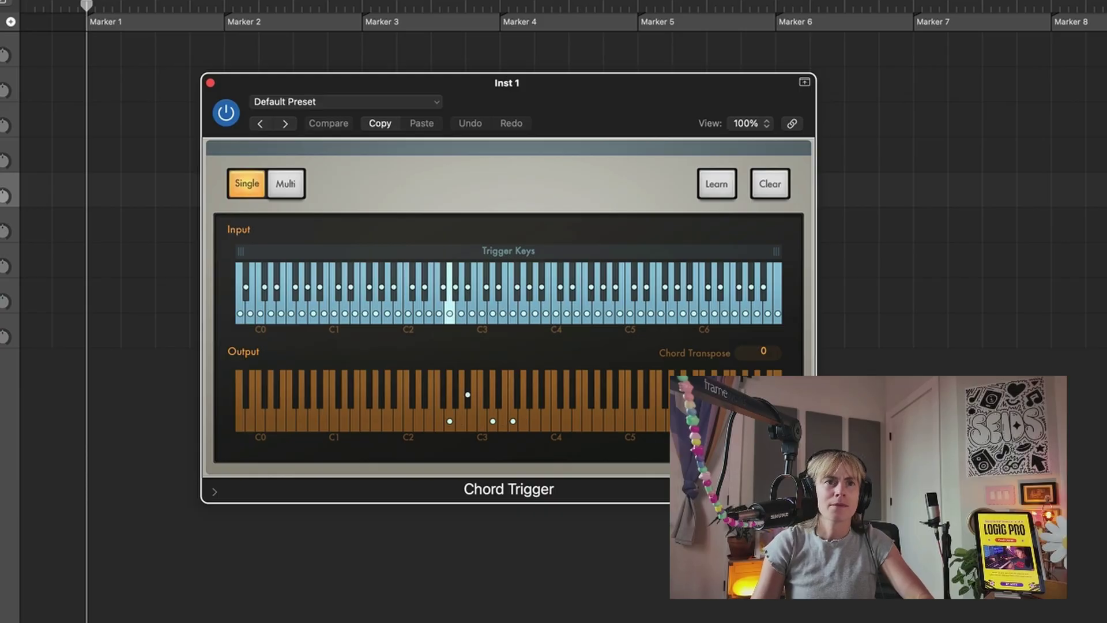
click(211, 82)
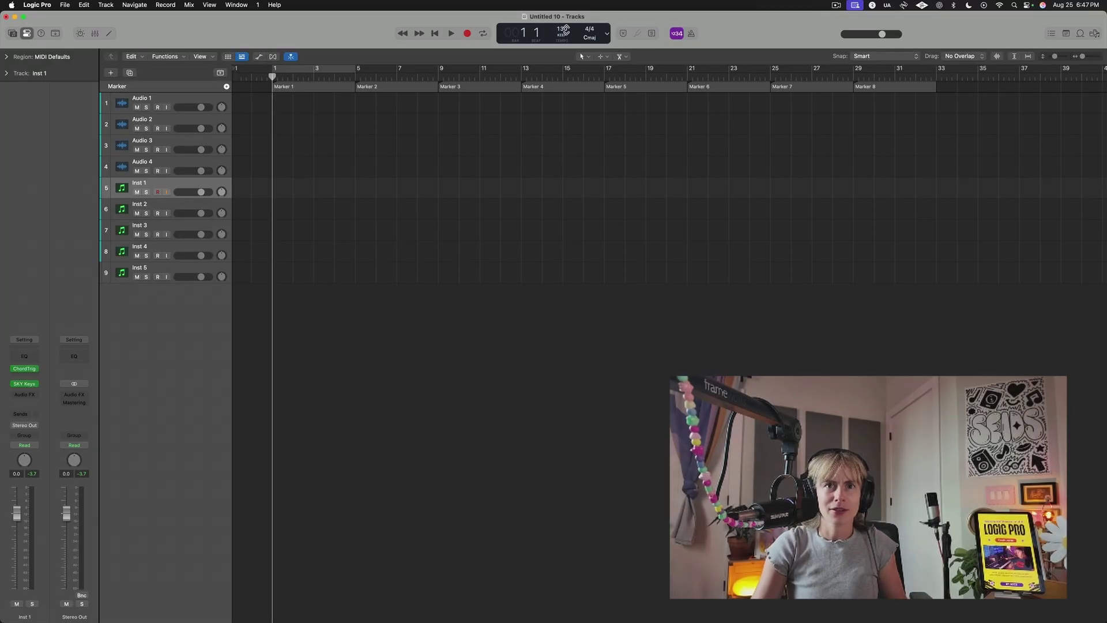
Set the project tempo to 140 and turn on the metronome click.
double_click(563, 29)
text(140)
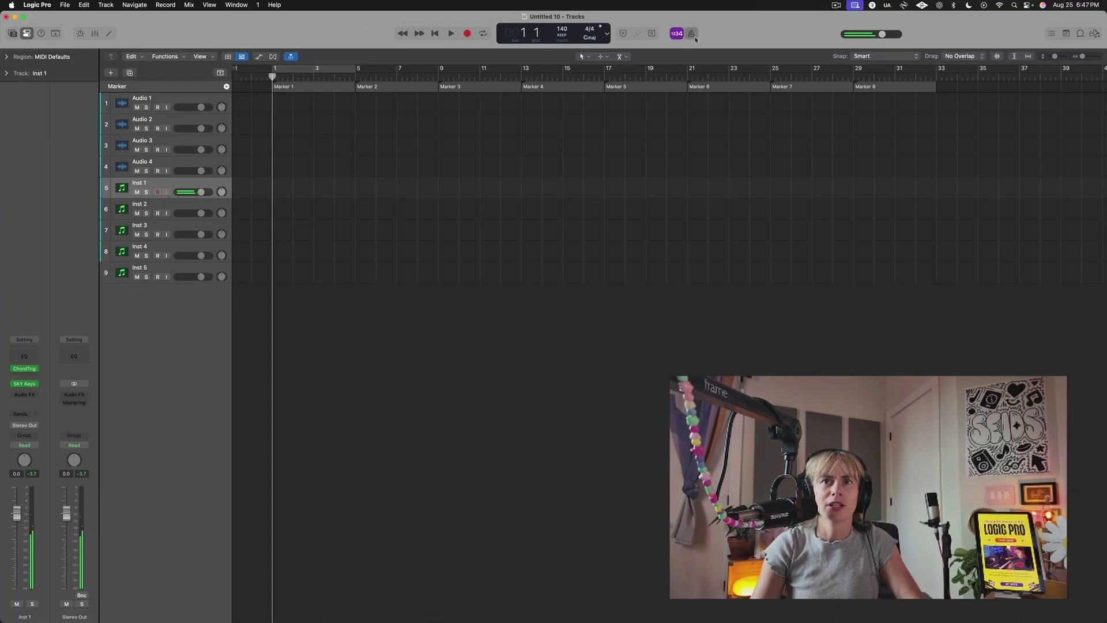
click(691, 33)
Record a take with Chord Trigger active on the Inst 1 track, from bar 1 to bar 5.
key(r)
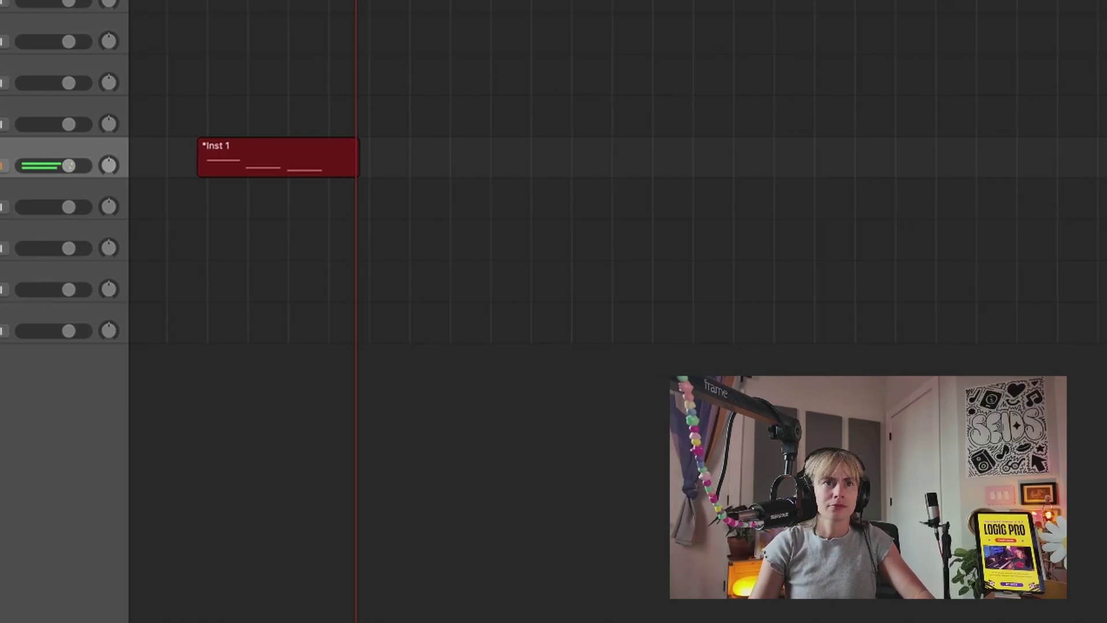
key(space)
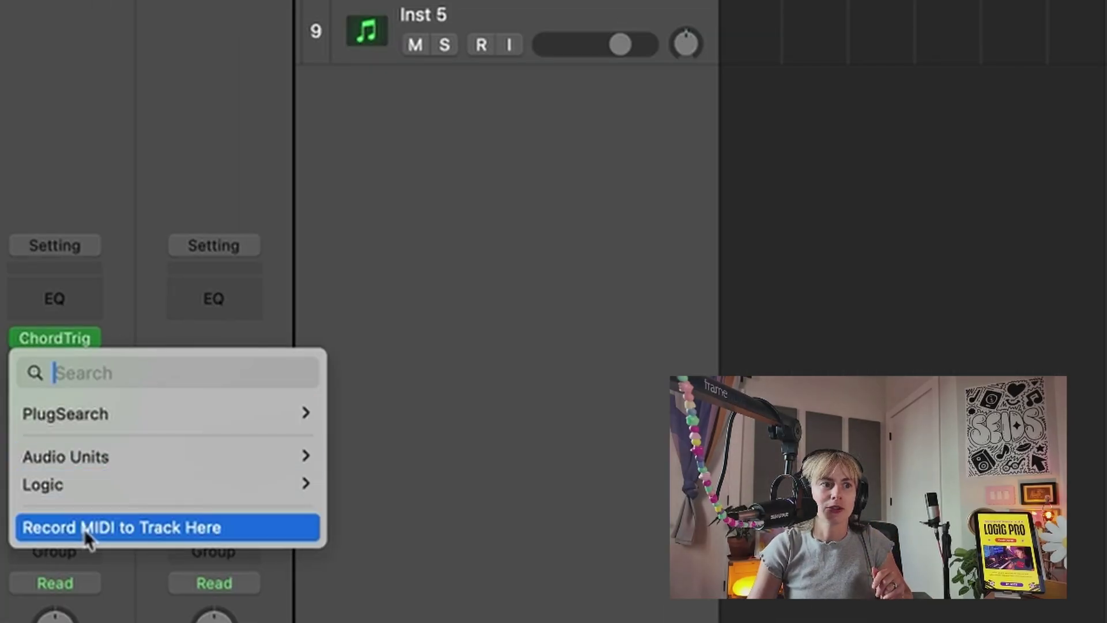
Set MIDI recording to be taken after Chord Trigger and record a four-bar chord progression on Inst 1.
click(84, 530)
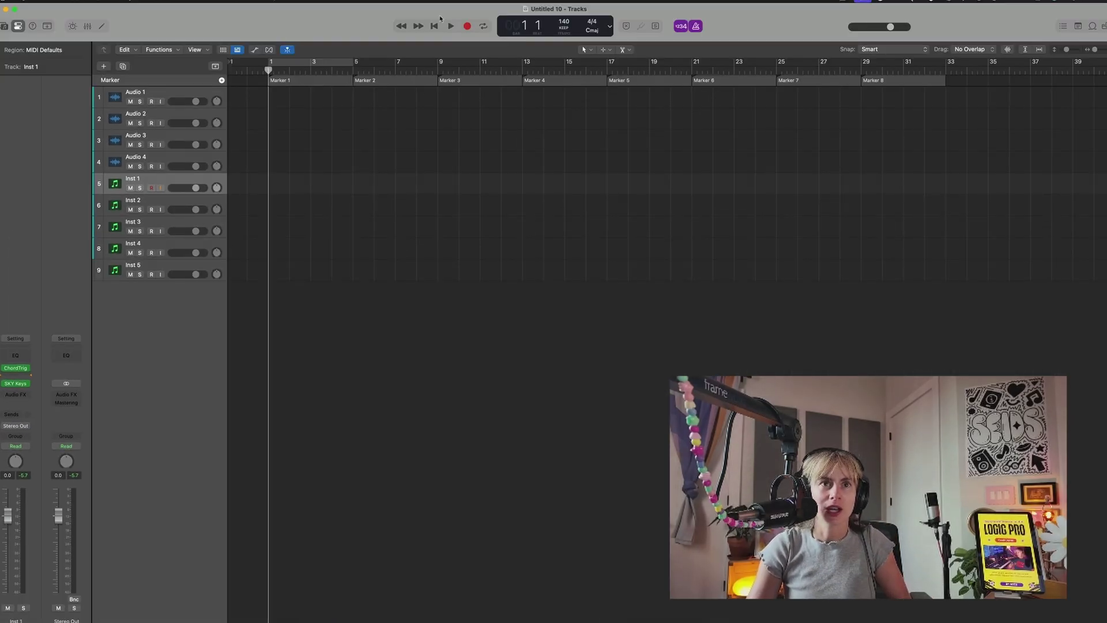
click(467, 26)
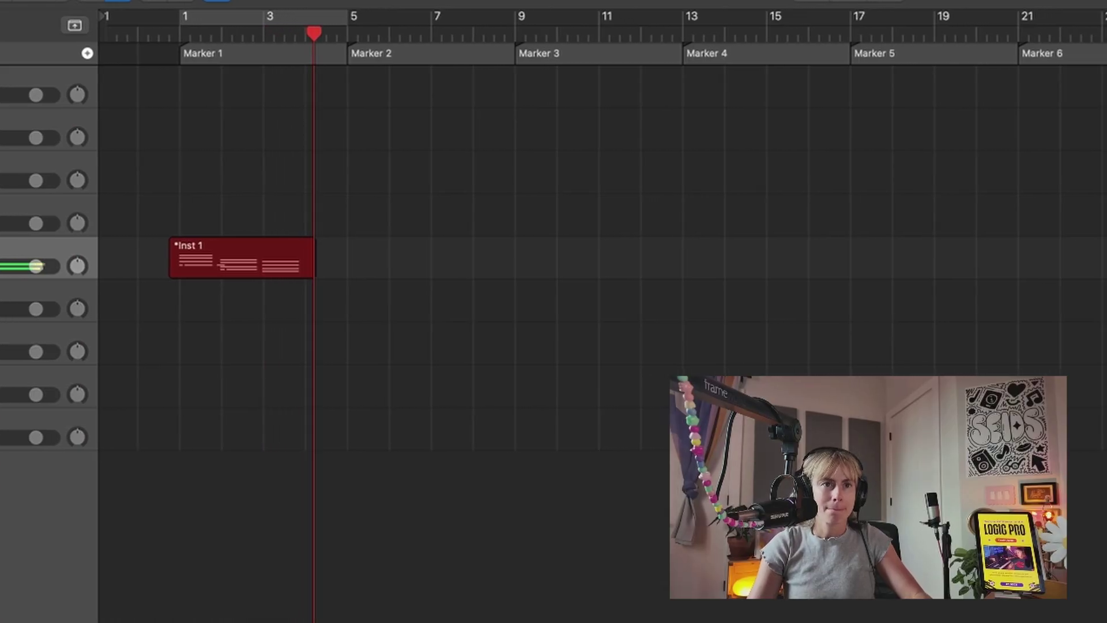
key(space)
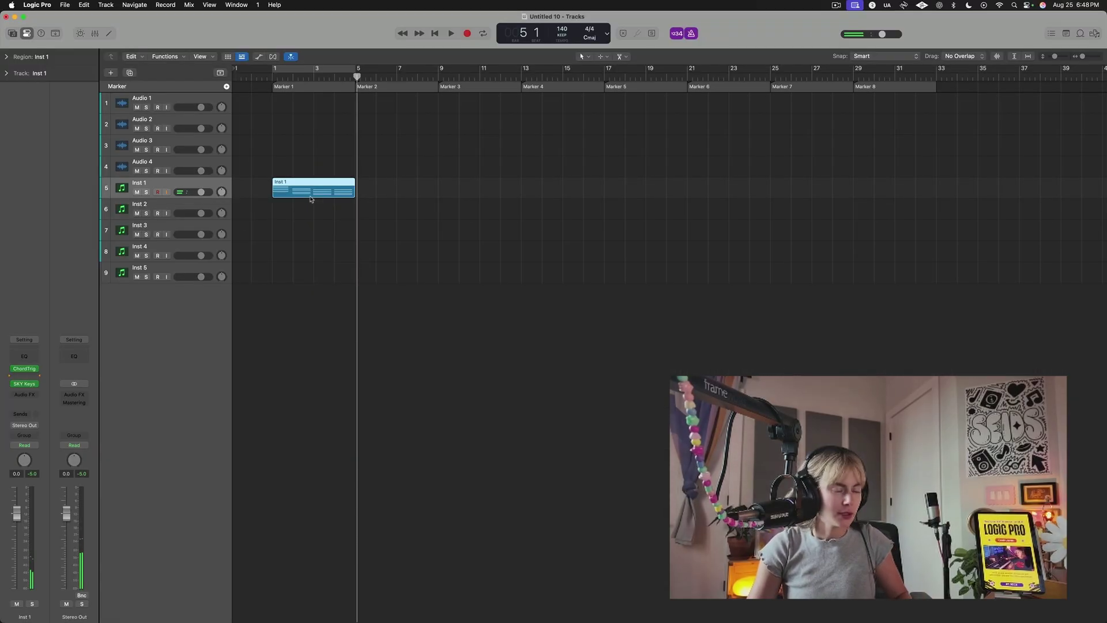
Turn on cycling over the first four bars and play back the recorded chords.
key(space)
click(312, 71)
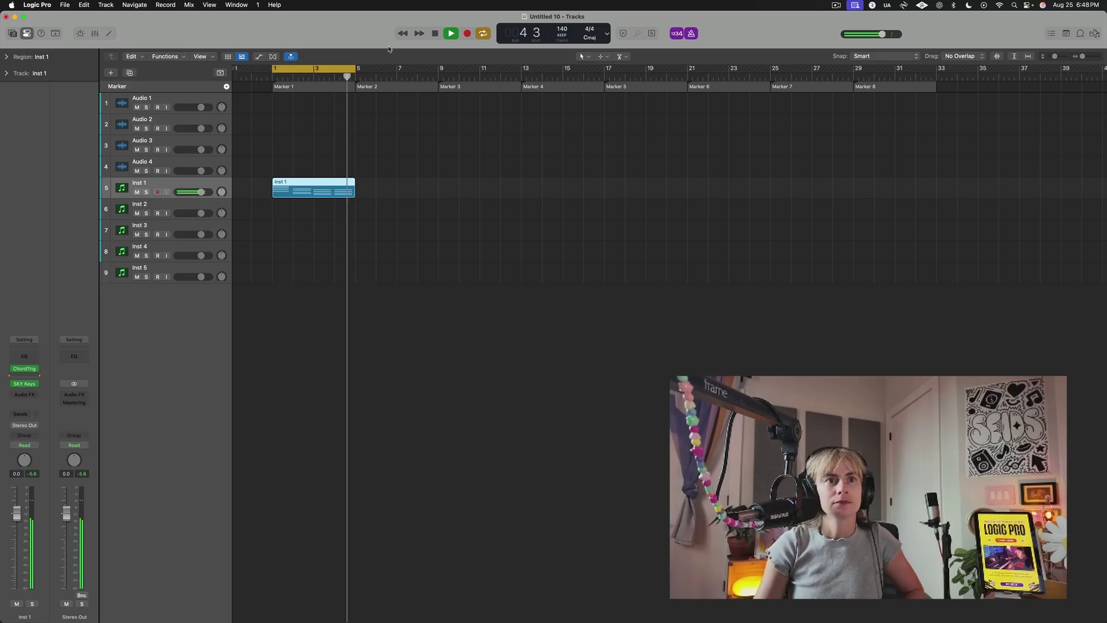
key(space)
Set the chord region's Q-Flam to +145 ticks in its extended parameters and listen to the strummed chords.
click(6, 56)
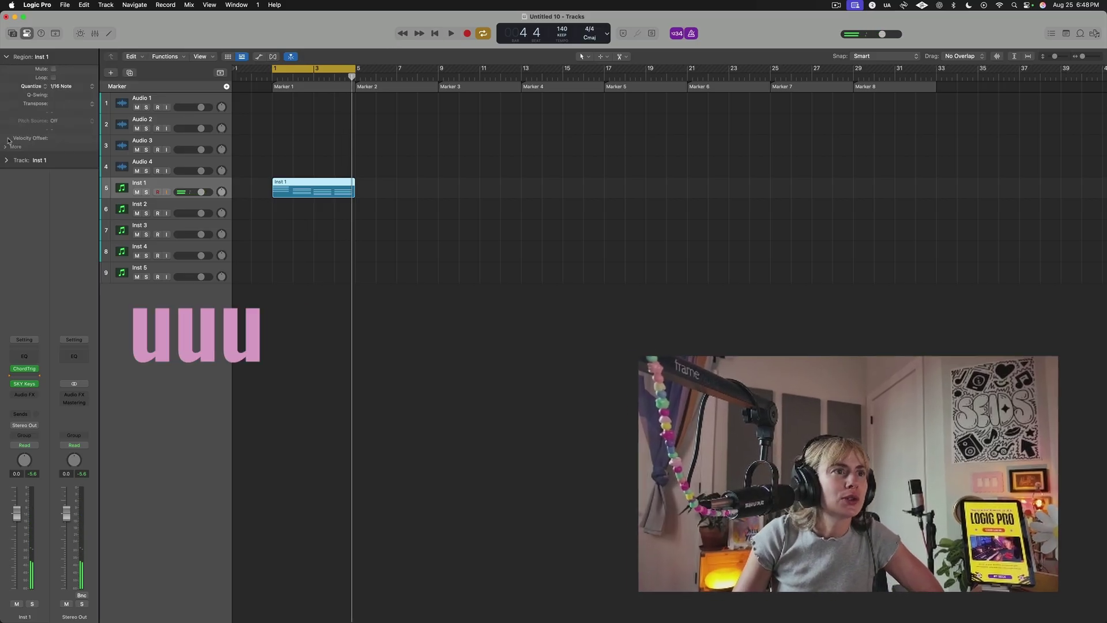
click(7, 146)
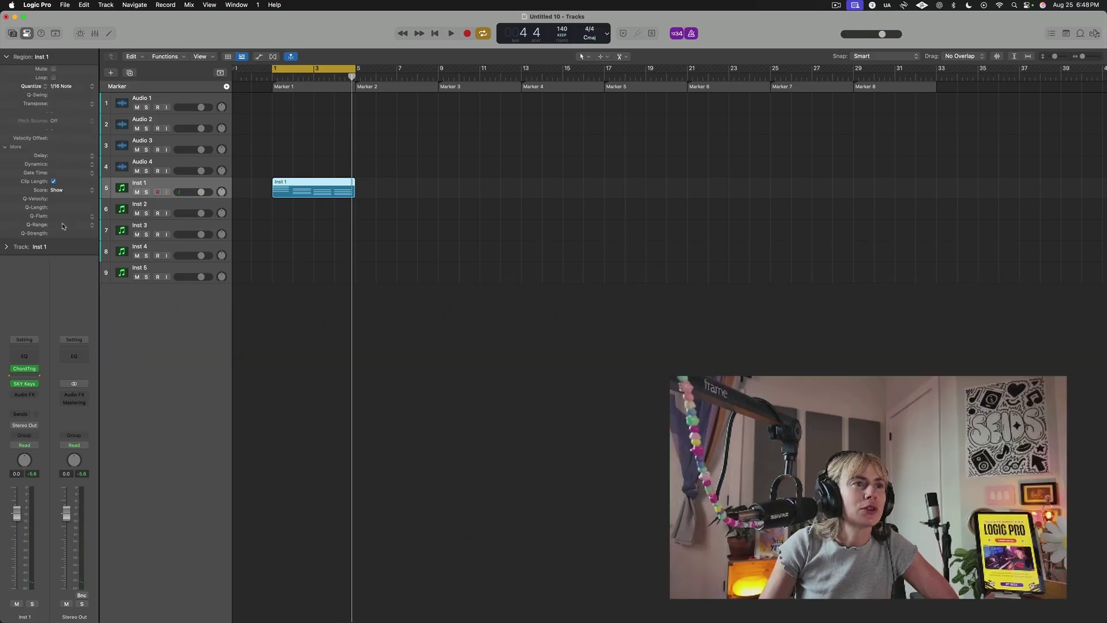
key(space)
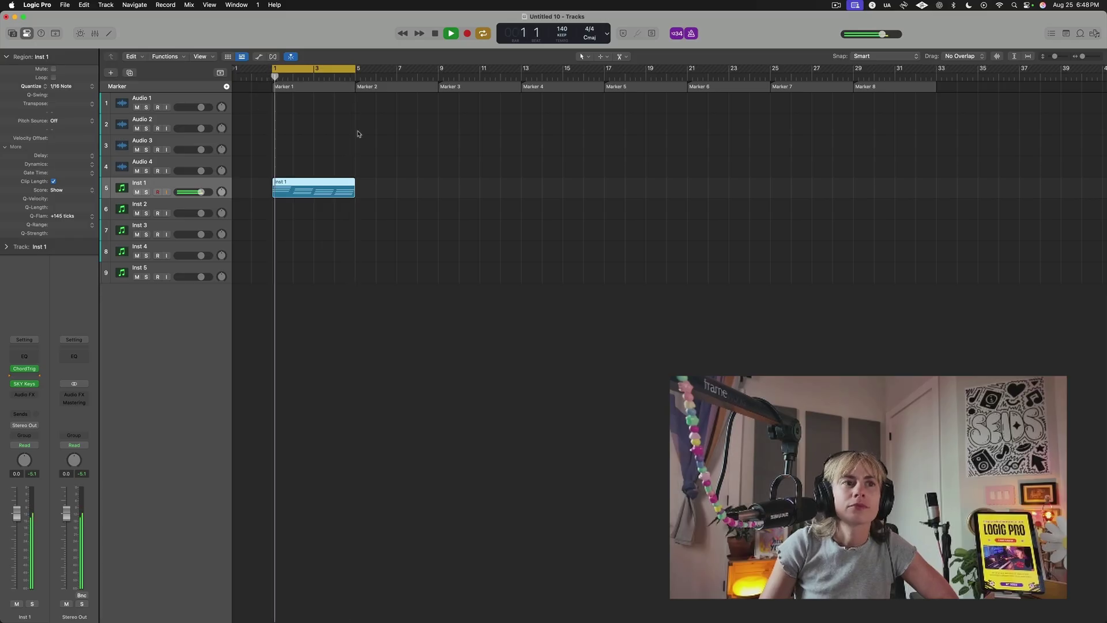
key(space)
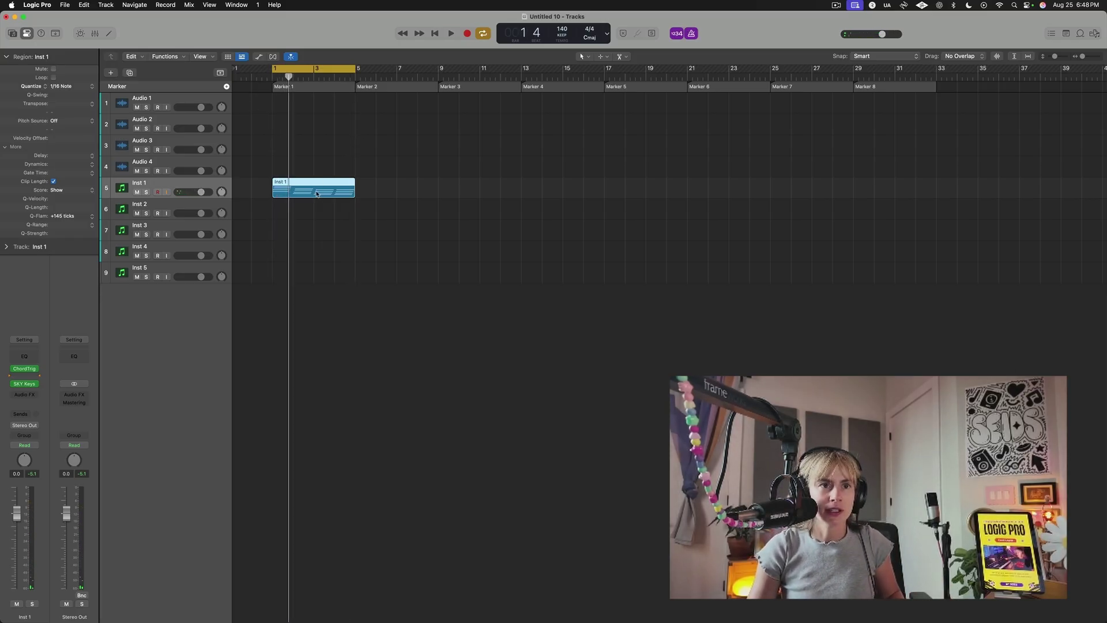
Copy the chord region to the Inst 2 track and delete every note except the lowest of each chord.
drag(317, 194, 317, 215)
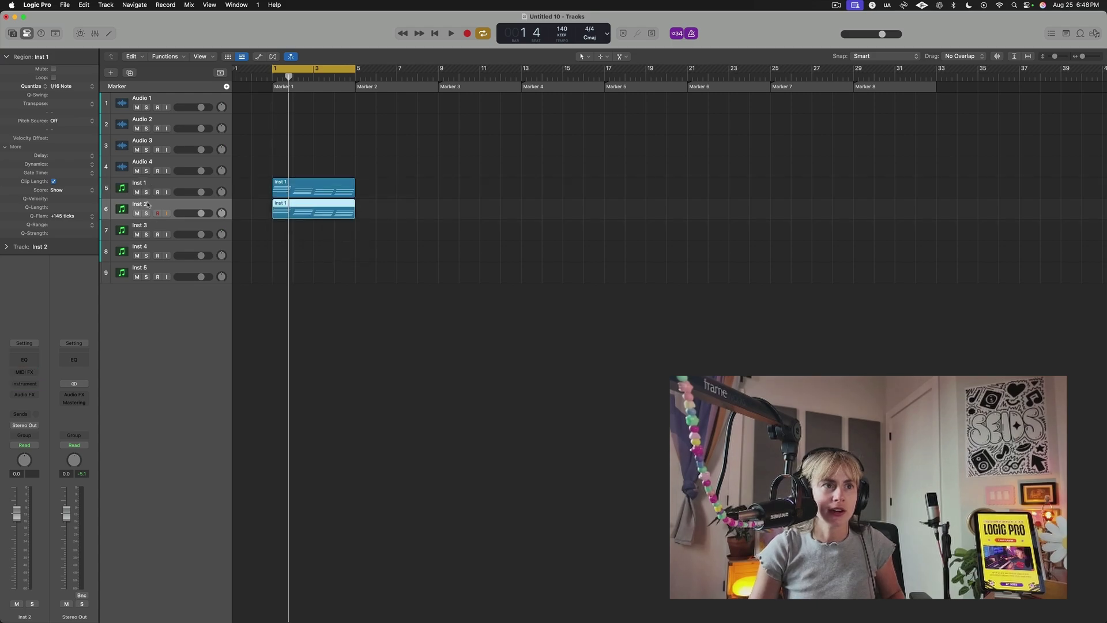
double_click(338, 214)
key(super+a)
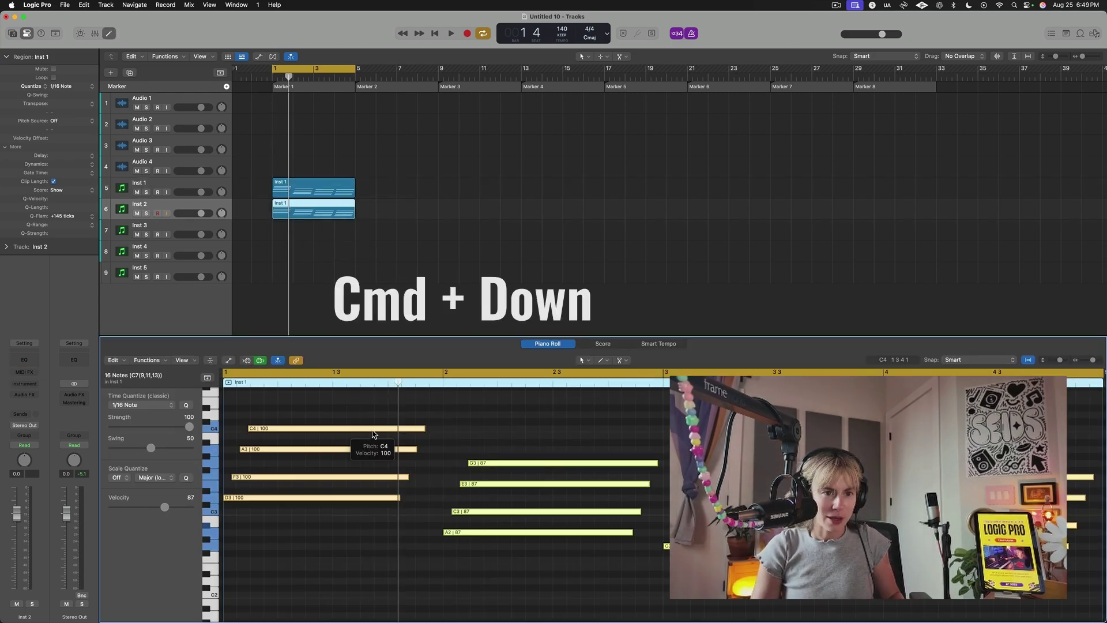
key(super+Down)
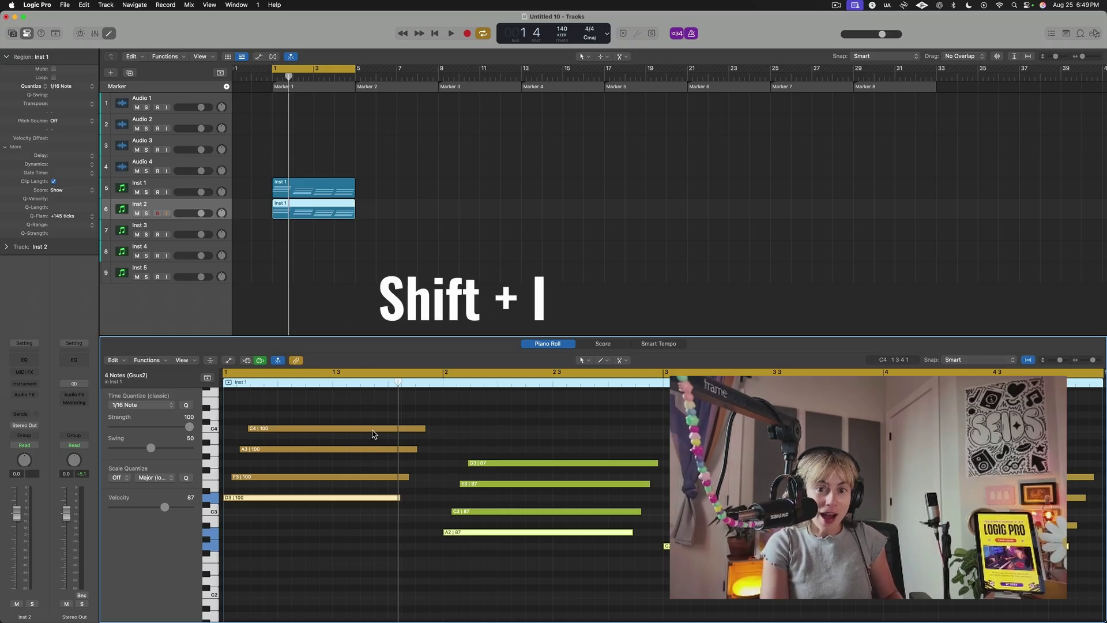
key(shift+i)
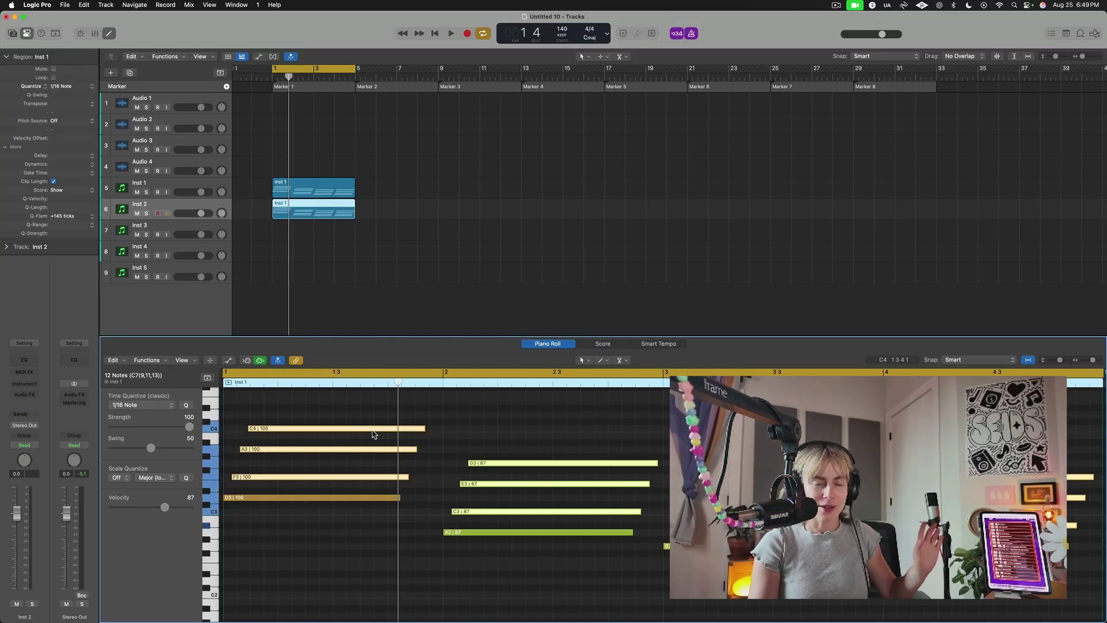
key(Delete)
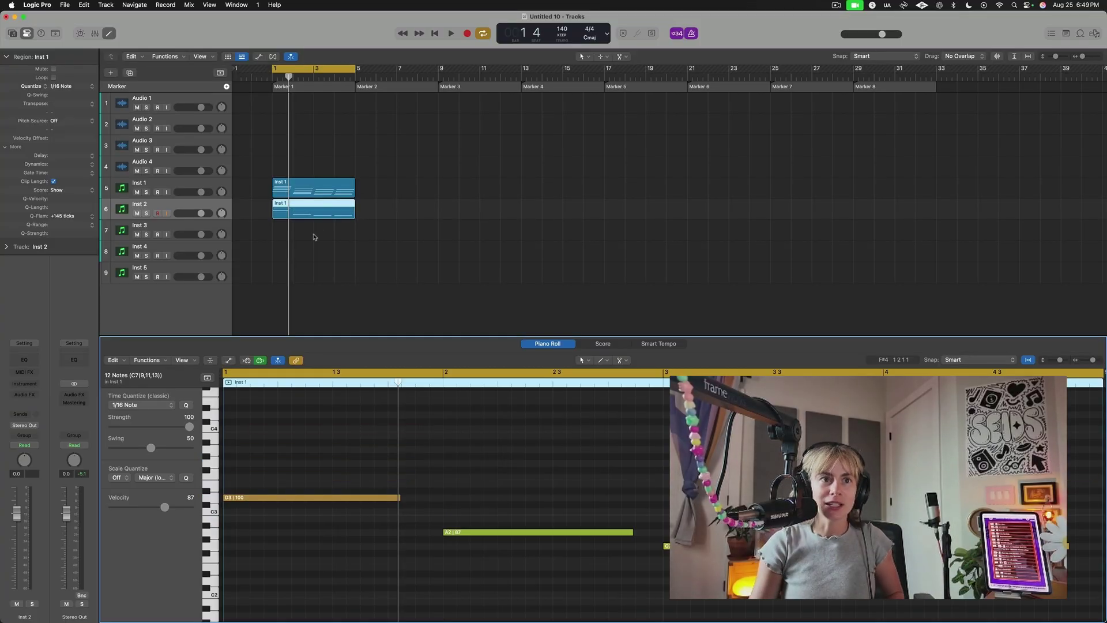
Load ANA 2 on the Inst 2 track with the Basic Mini bass preset and lower the track volume to about -8 dB.
click(38, 385)
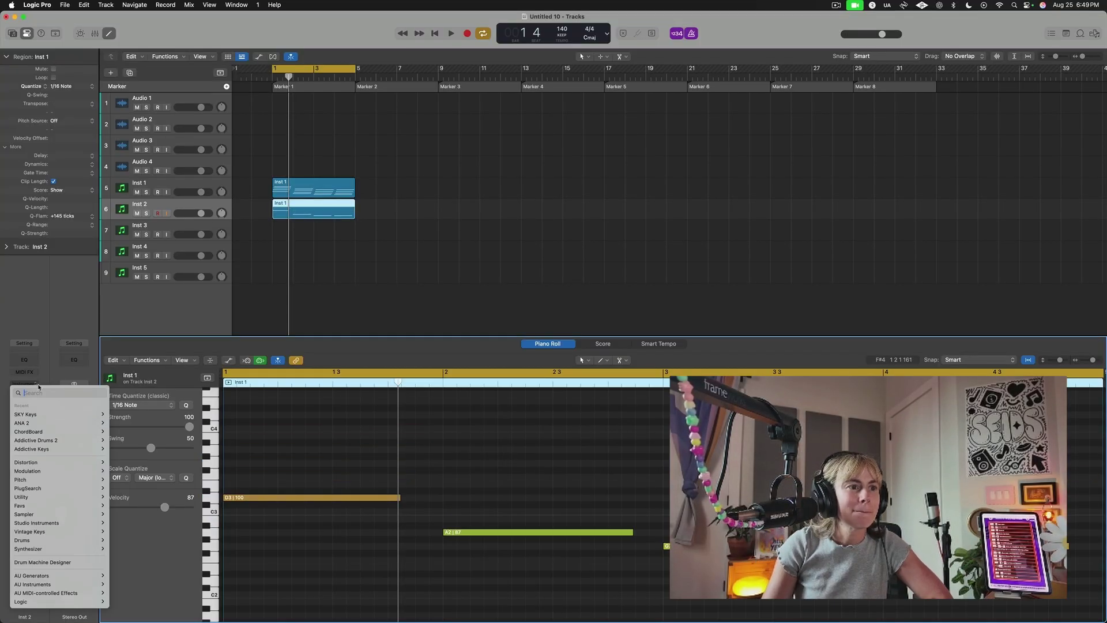
click(46, 425)
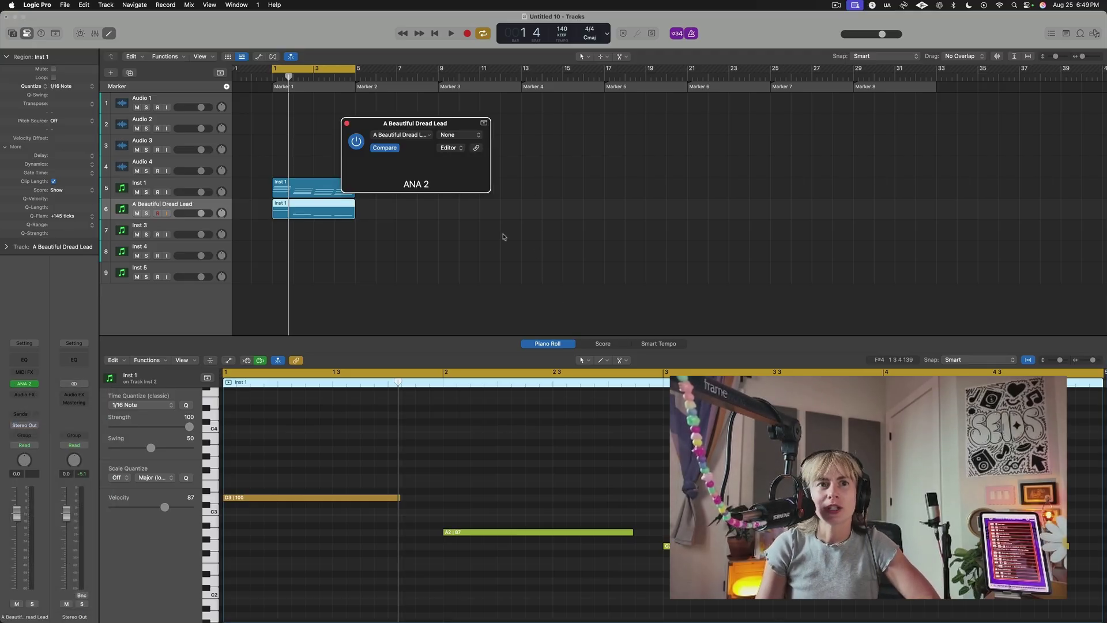
click(589, 164)
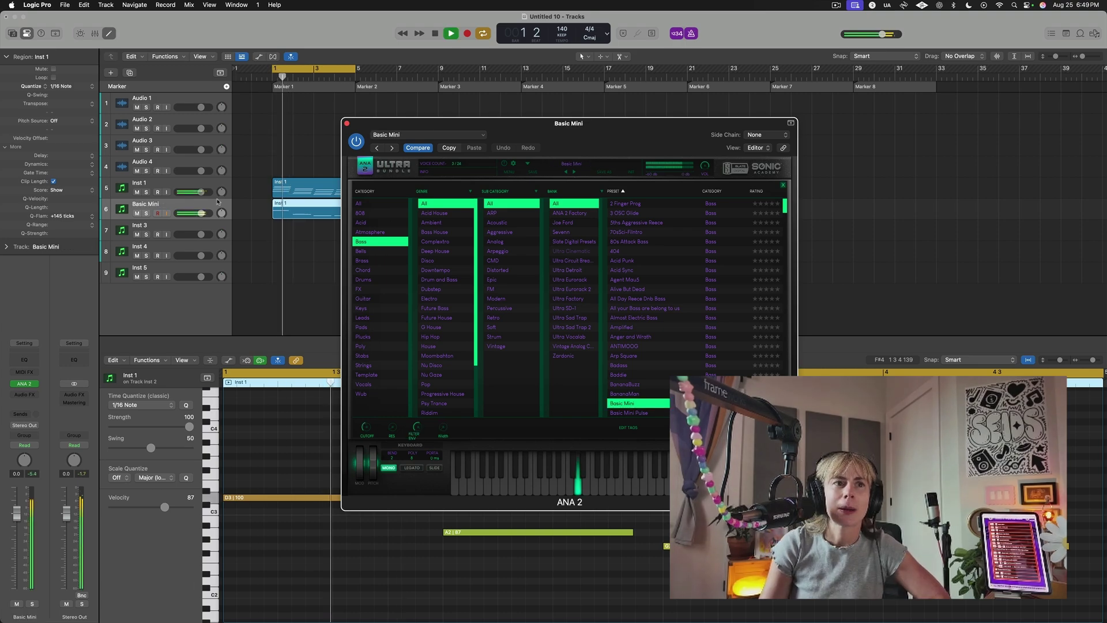
drag(203, 216, 193, 215)
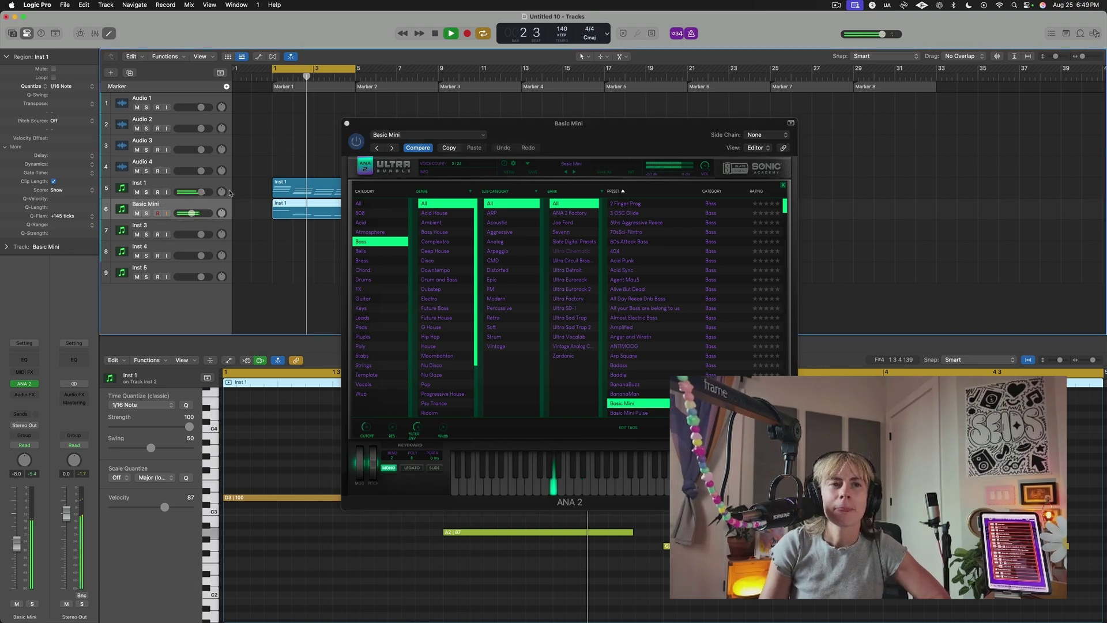
Audition ANA 2 bass presets such as Boss Bass, settle on Bunker Funker, close the synth and stop playback.
scroll(633, 375, down, 5)
click(640, 373)
scroll(651, 373, down, 1)
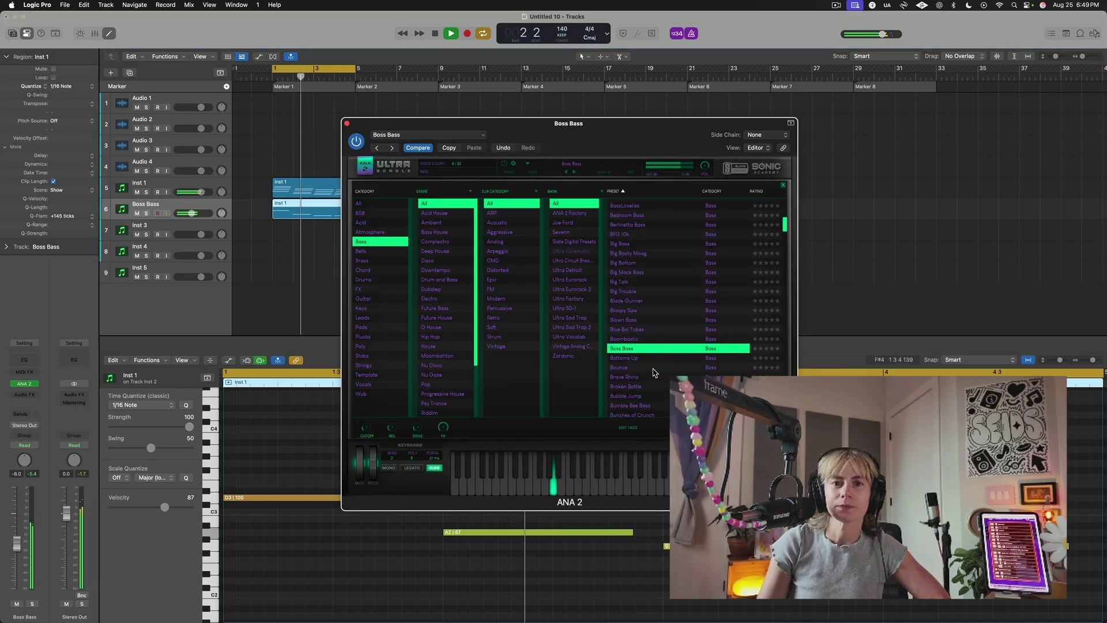
scroll(651, 372, down, 3)
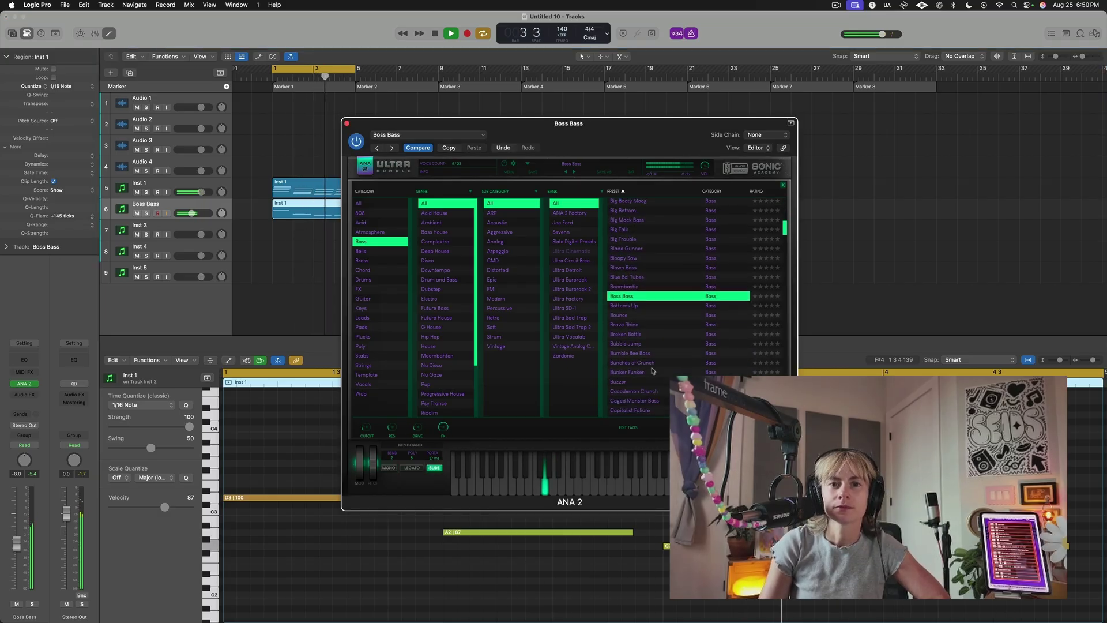
click(652, 372)
scroll(654, 369, down, 3)
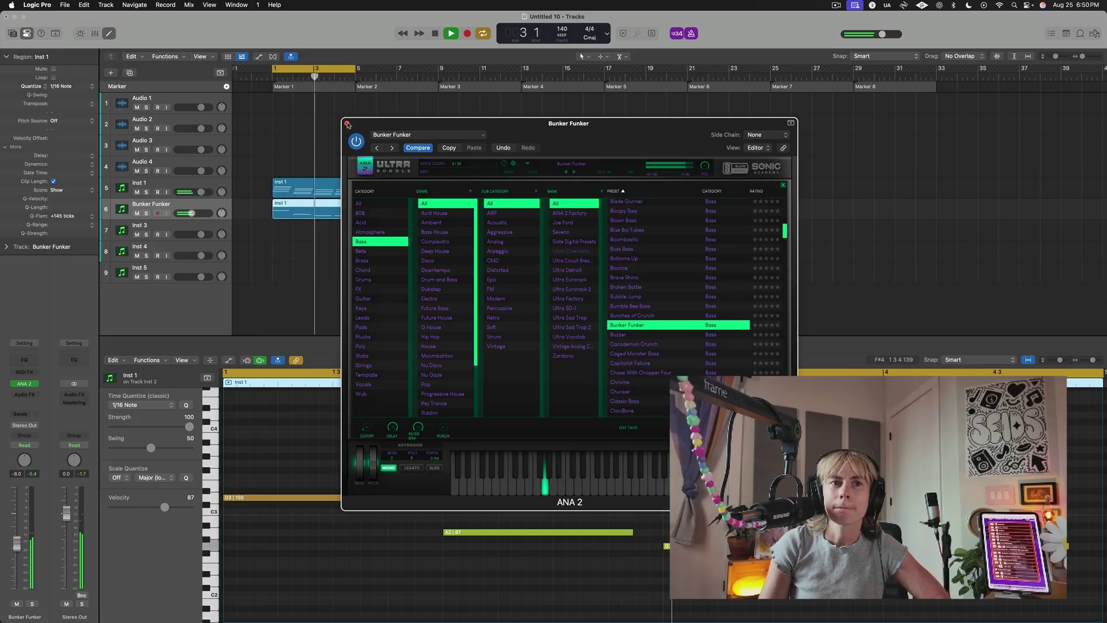
click(347, 124)
key(space)
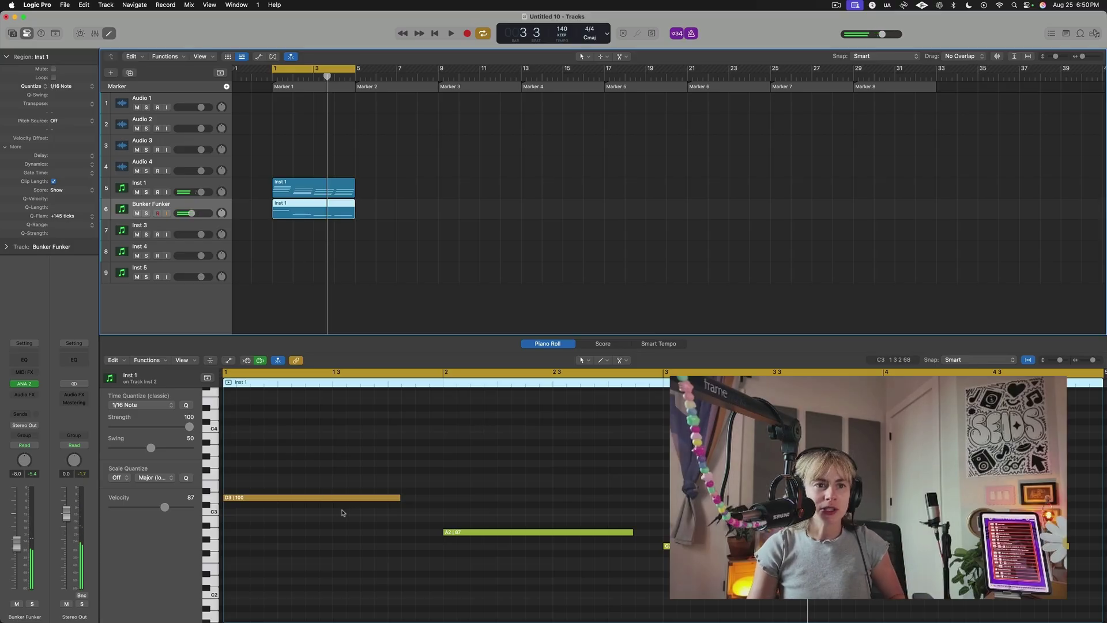
Split each of the four bass notes at beat 2 of its bar.
right_click(277, 498)
right_click(498, 532)
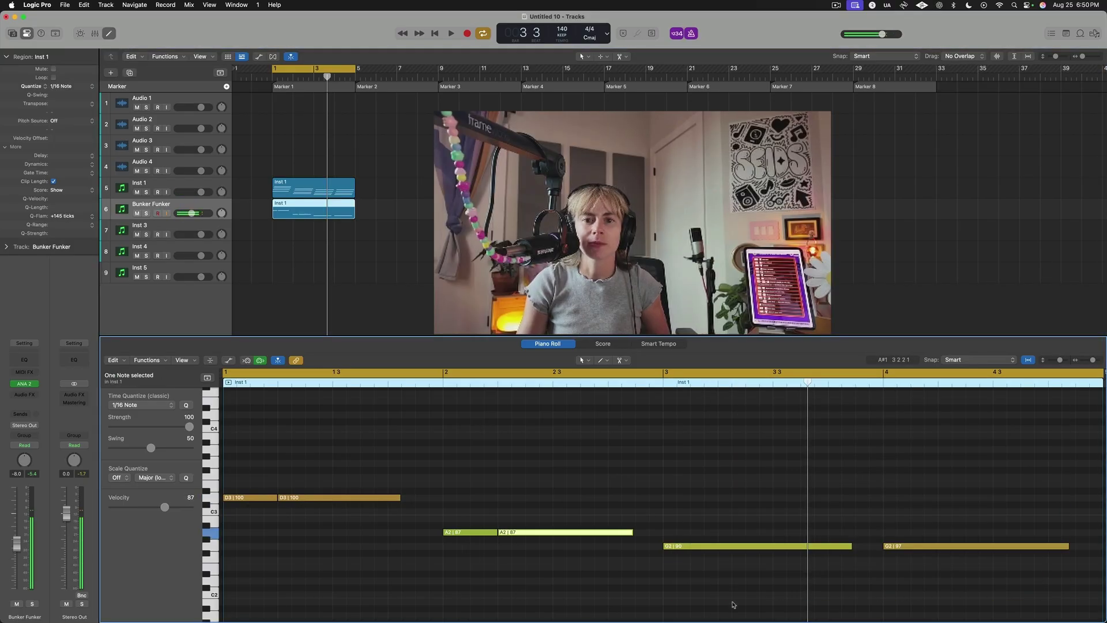
click(720, 546)
click(937, 546)
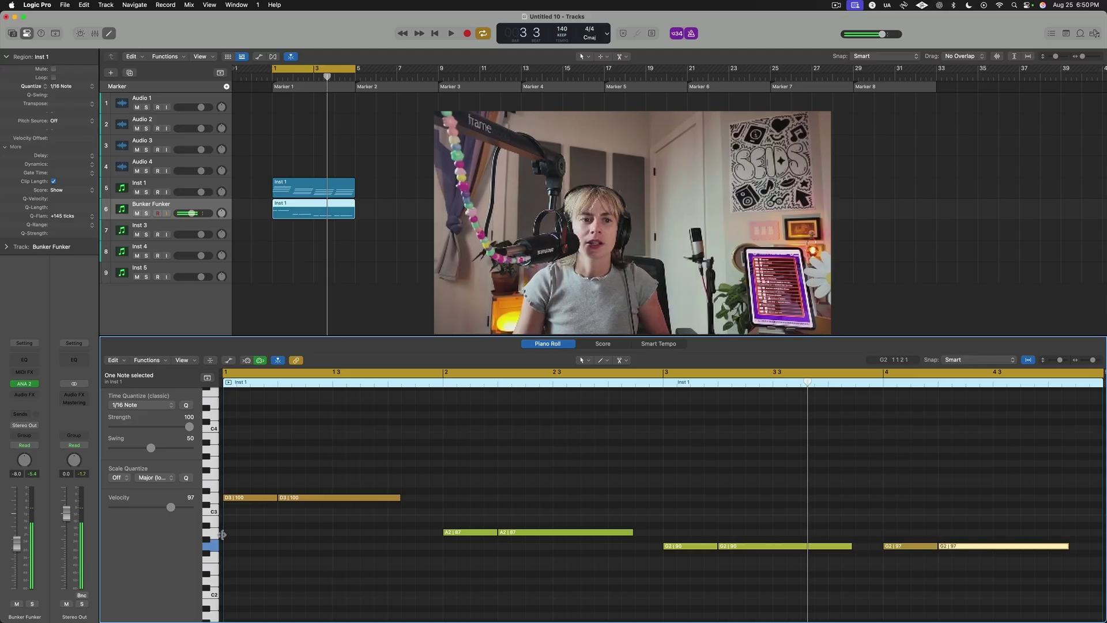
Transpose the second parts of the D and A notes down an octave and those of both G notes up an octave.
key(alt+shift+Down)
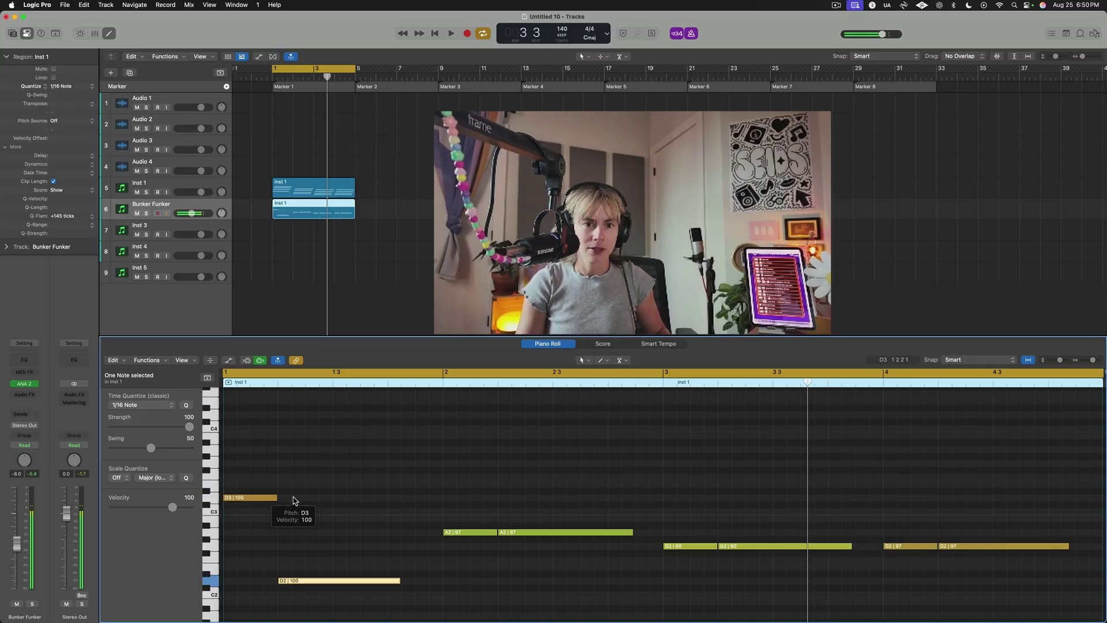
key(alt+shift+Down)
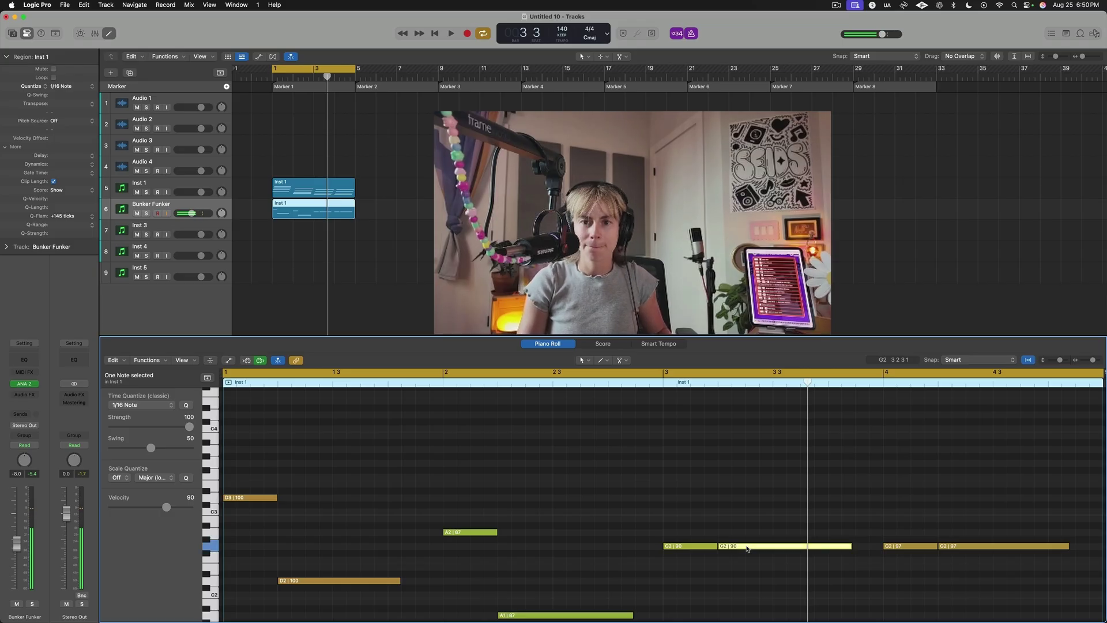
key(alt+shift+Up)
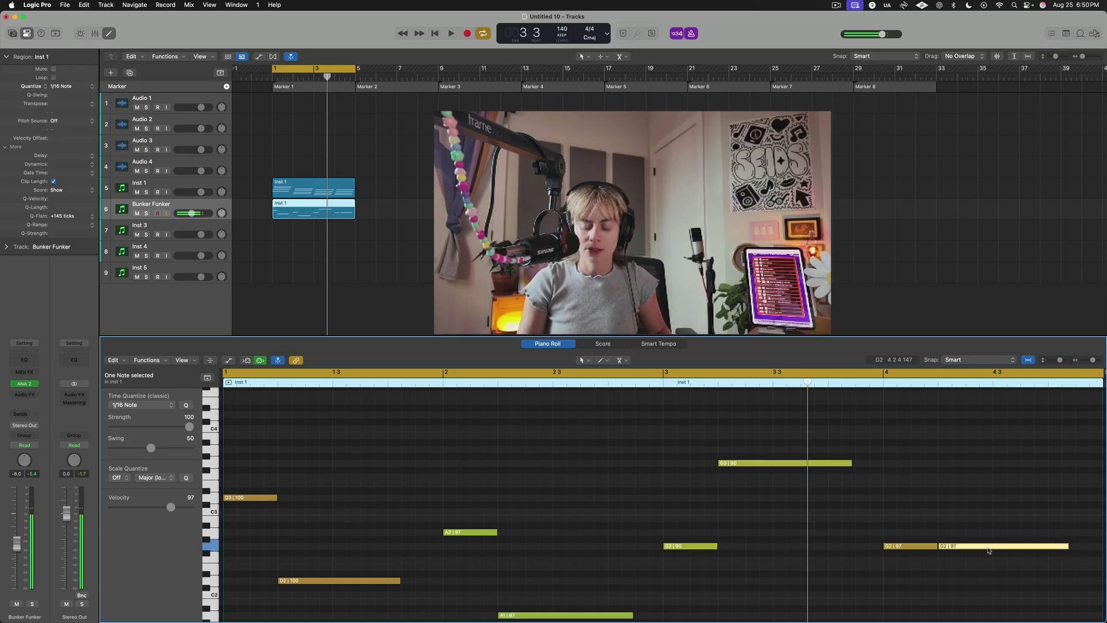
key(alt+shift+Up)
key(space)
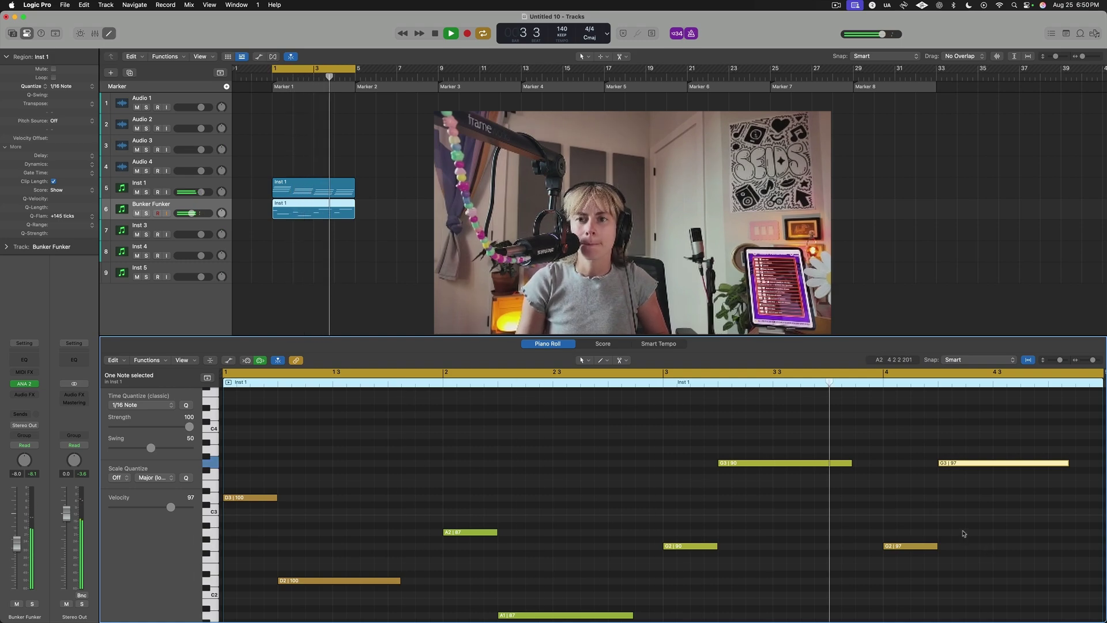
Move the last bass note in bar 4 back down an octave to G2 and play the loop.
key(space)
drag(985, 465, 988, 549)
key(space)
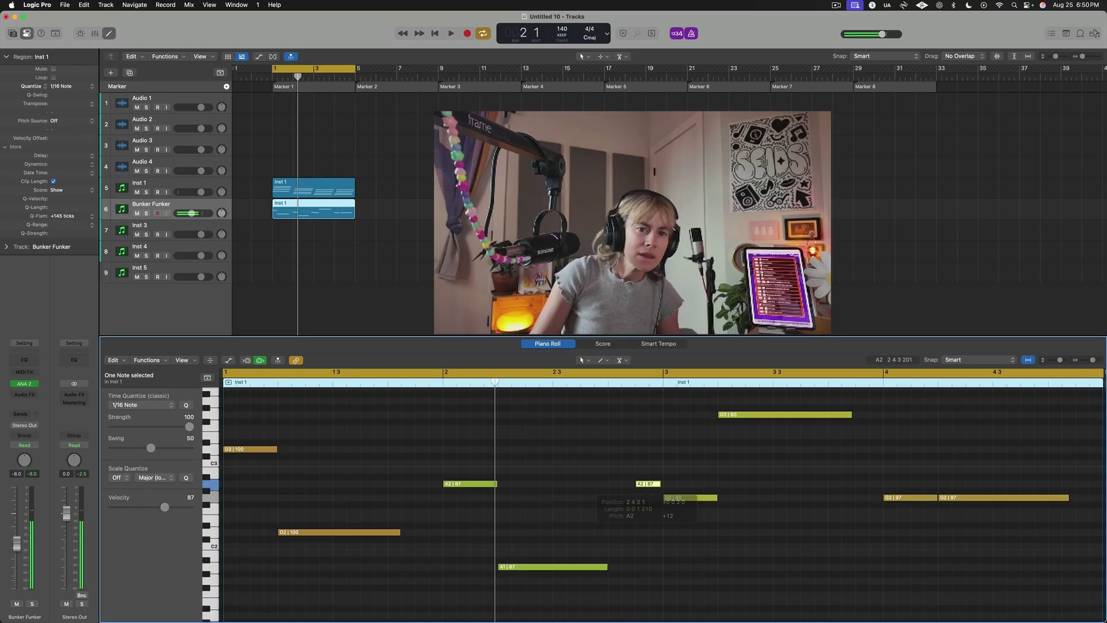
Shorten the A1 note in bar 2, place a short A2 note just before bar 3, and check the loop.
key(space)
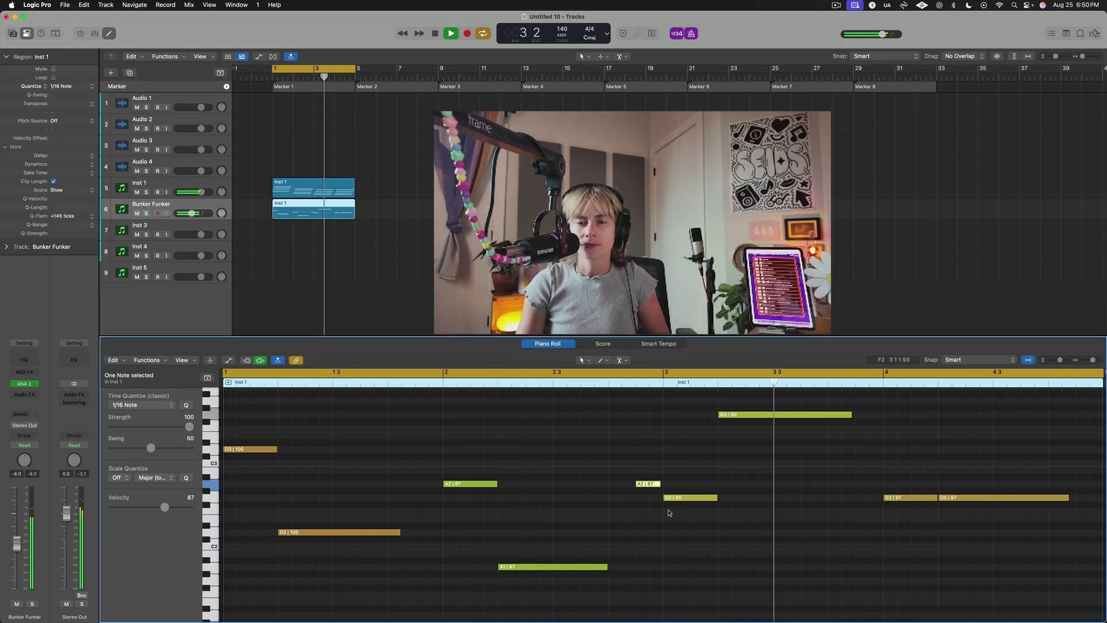
key(space)
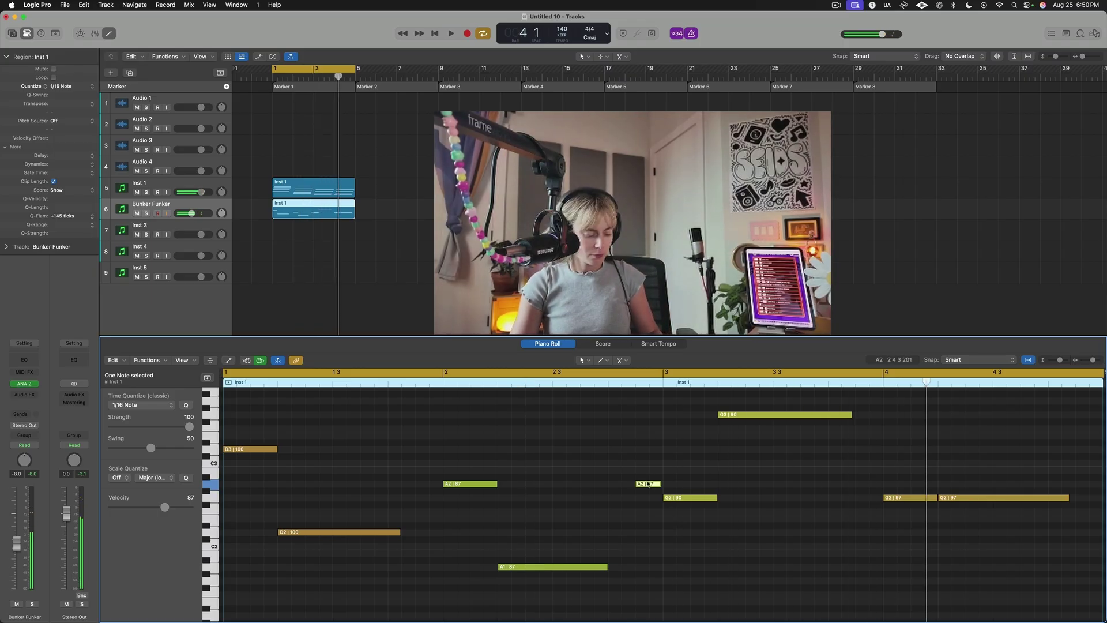
Copy the short A2 note to just before bar 4, add a short D3 note on beat 4 of bar 3, and play the loop.
drag(648, 484, 868, 485)
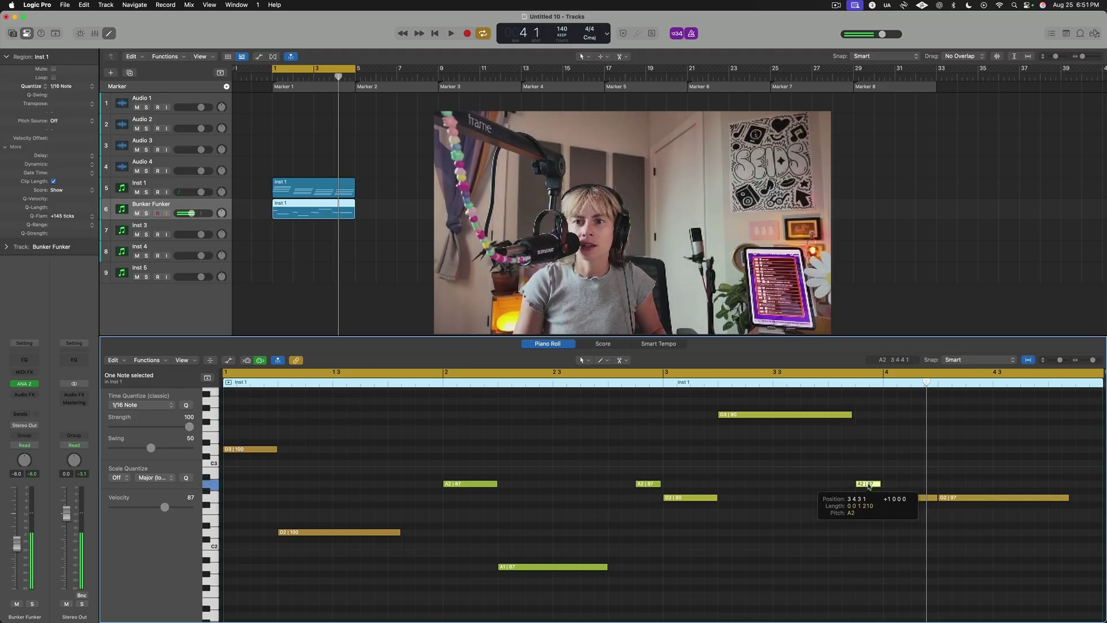
super+click(840, 450)
key(space)
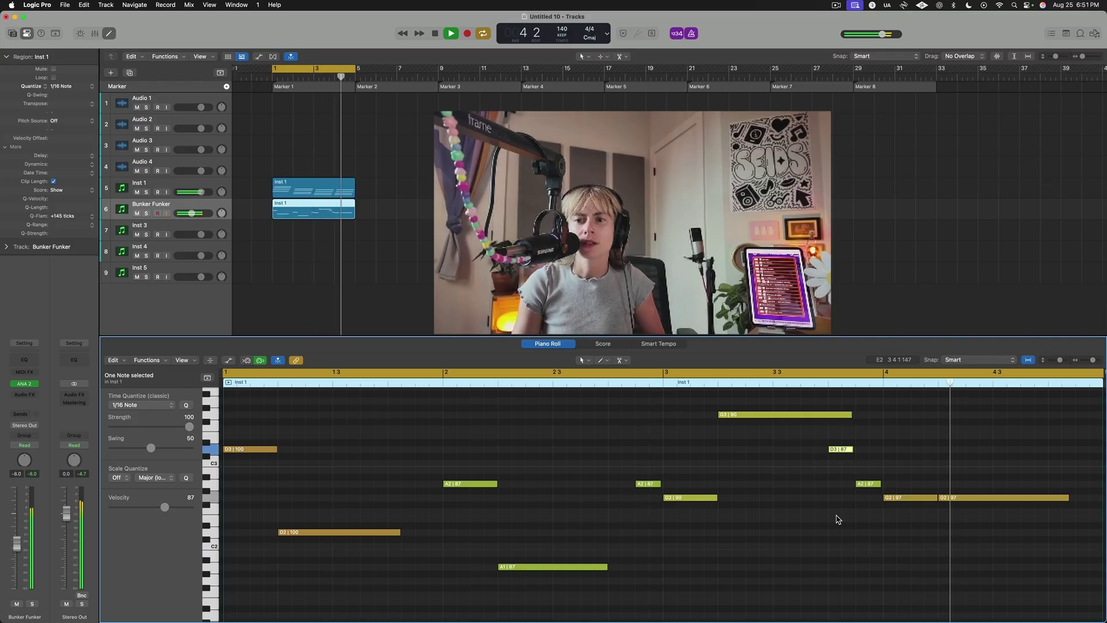
key(space)
Shorten the last bass note in bar 4 to one beat and lower it to G1 while checking the loop.
drag(973, 498, 974, 575)
key(space)
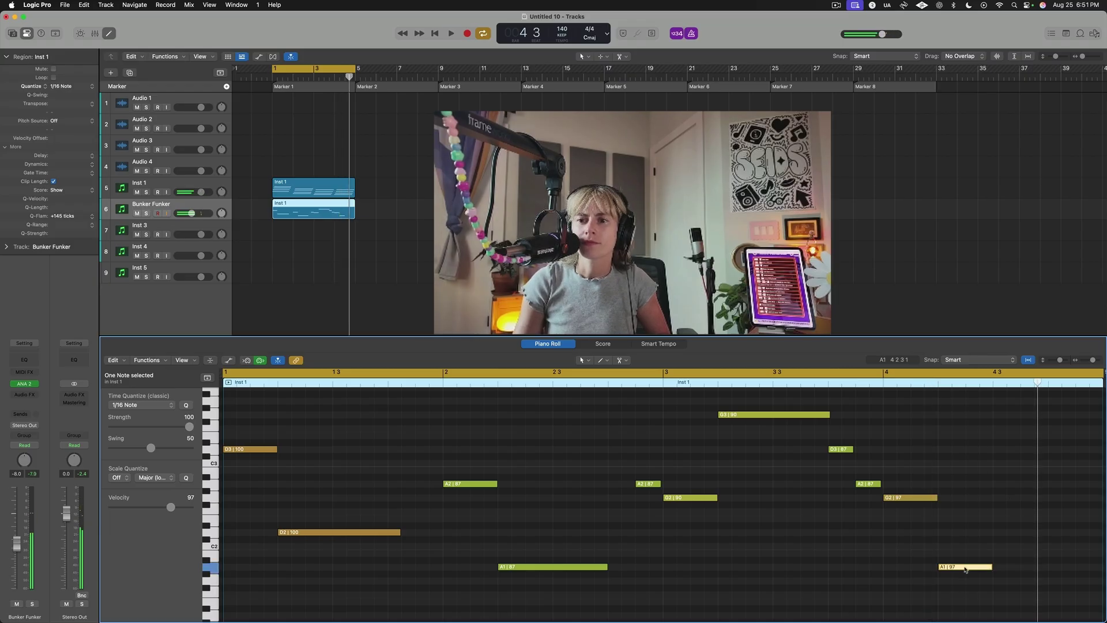
drag(967, 568, 968, 584)
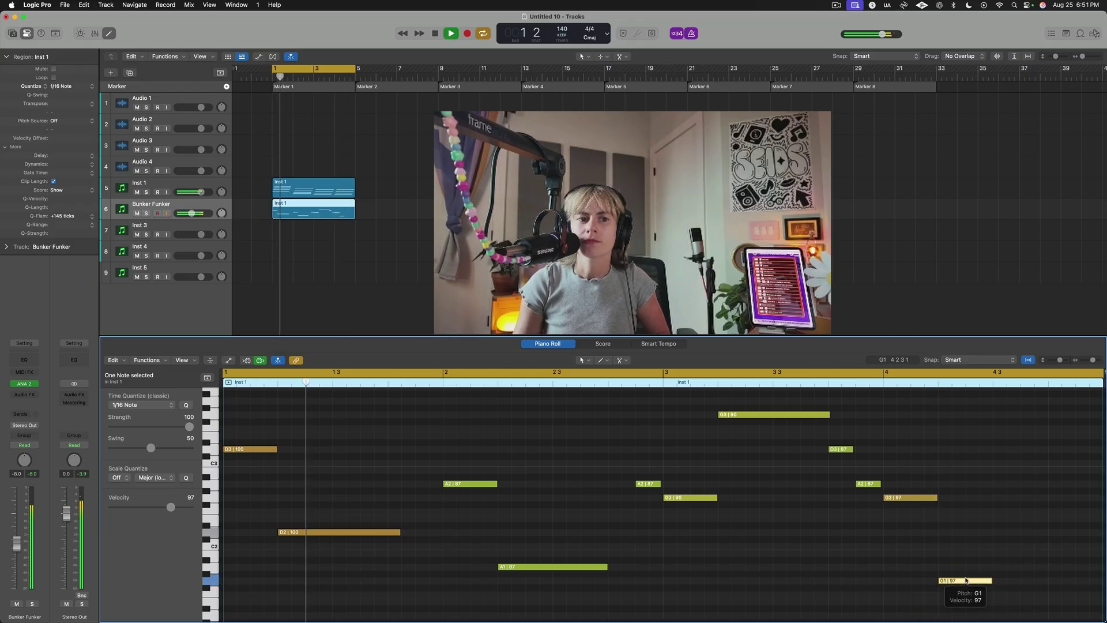
Open the bass track's ANA 2 instrument and load the DX Plastic Bass 1 preset.
click(24, 384)
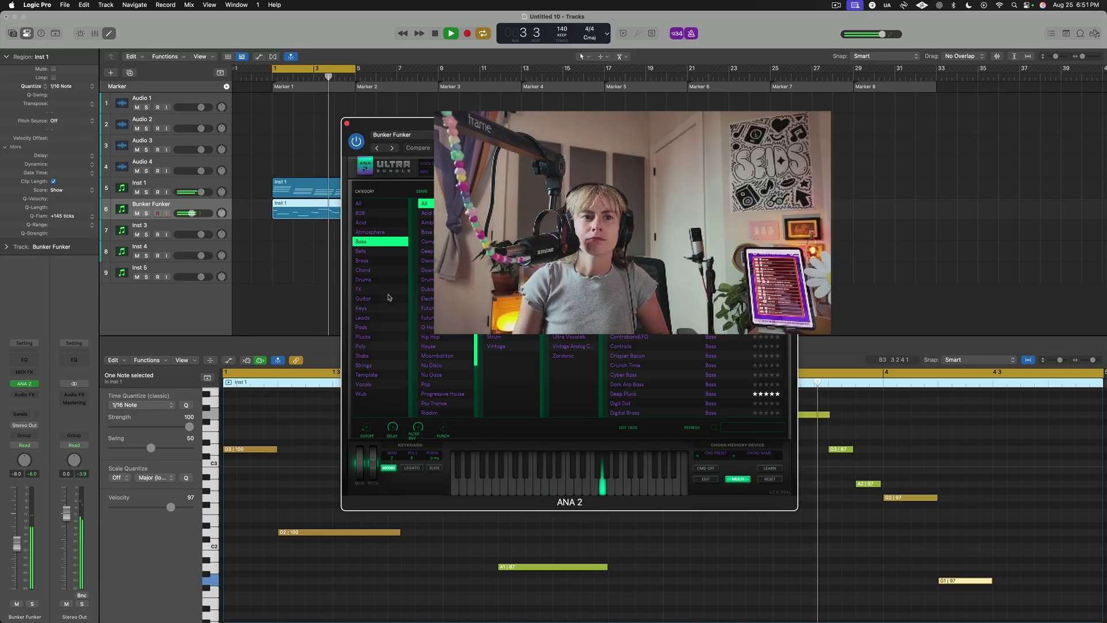
click(654, 386)
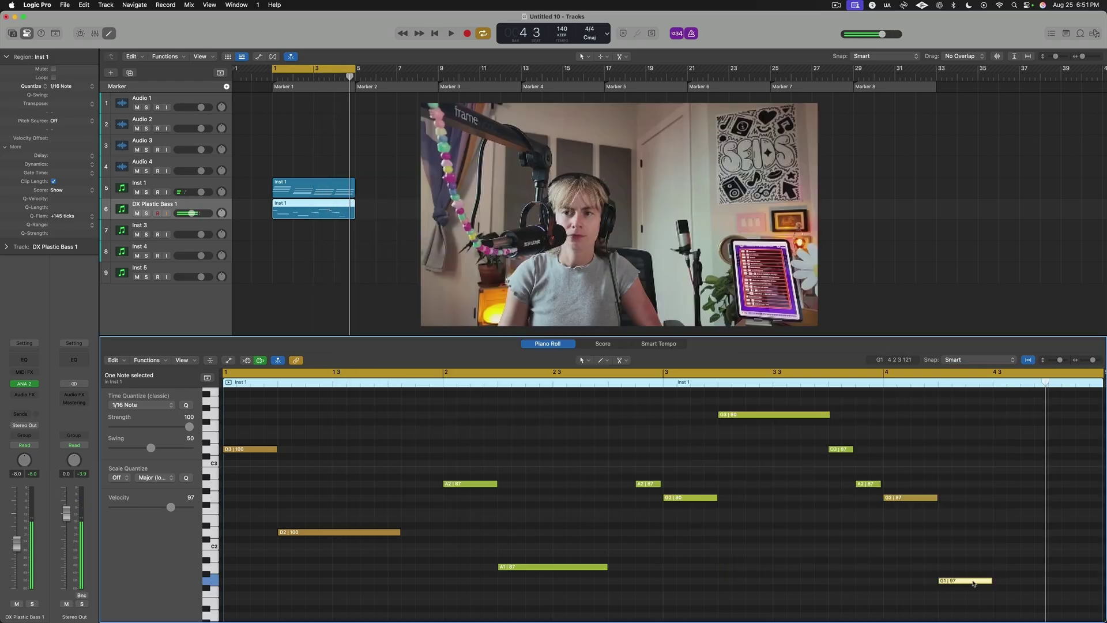
Move the last bass note to C#3 on beat 4 of bar 4 and listen to the loop.
drag(974, 581, 1031, 459)
key(space)
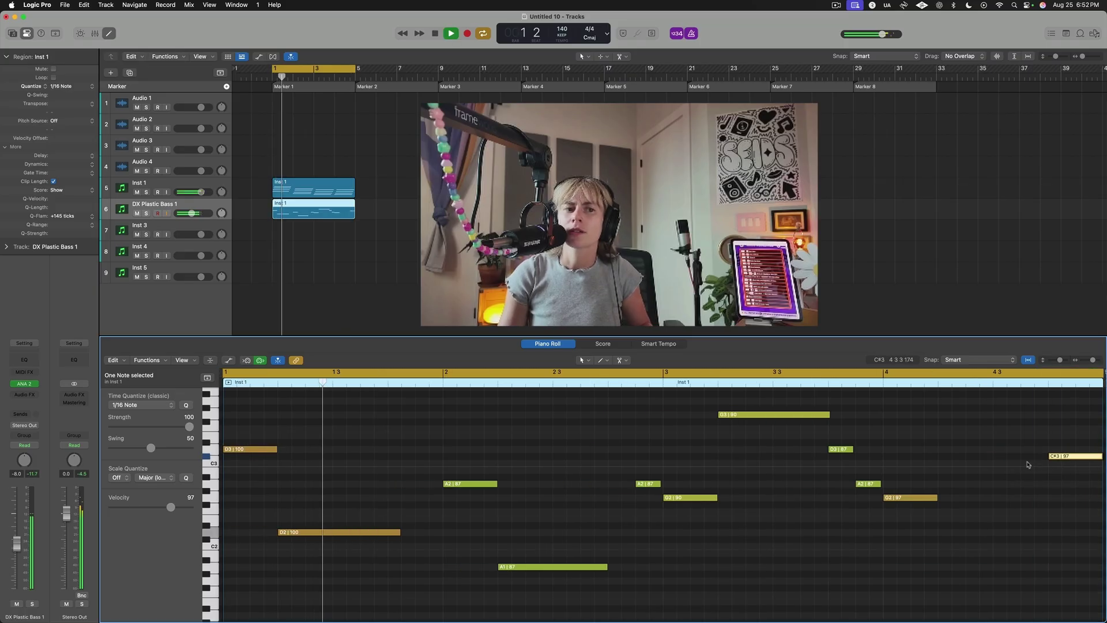
key(super+Left)
key(super+Left)
key(super+Left)
key(super+Left)
scroll(780, 514, up, 2)
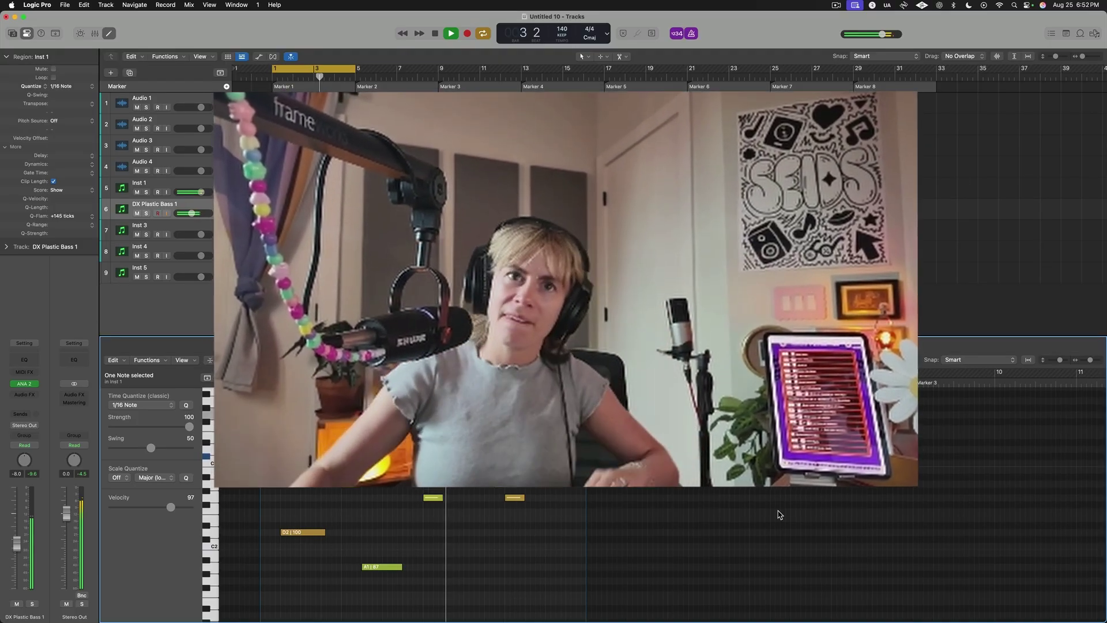
key(space)
Copy the four OS_TD2 kick regions to beat 3 of every bar and play the loop.
click(165, 230)
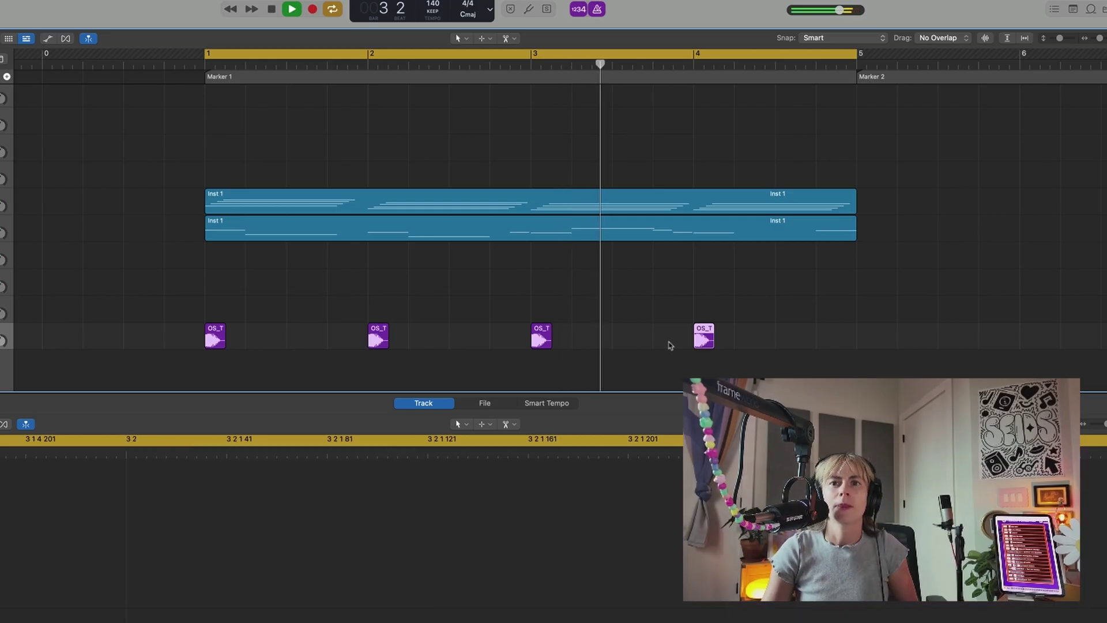
drag(751, 340, 294, 344)
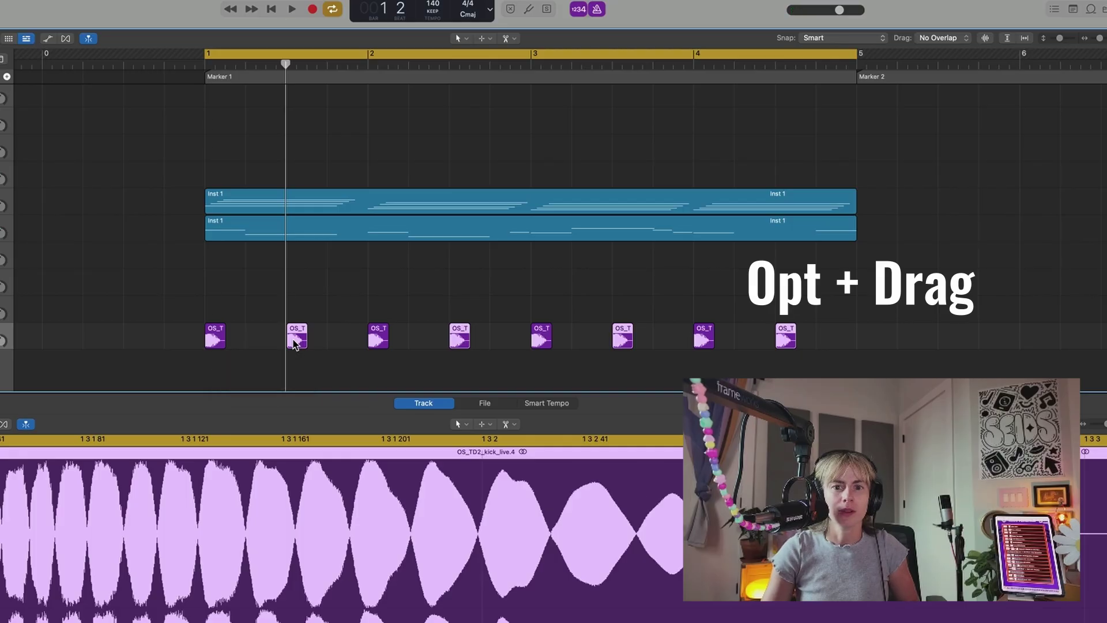
key(space)
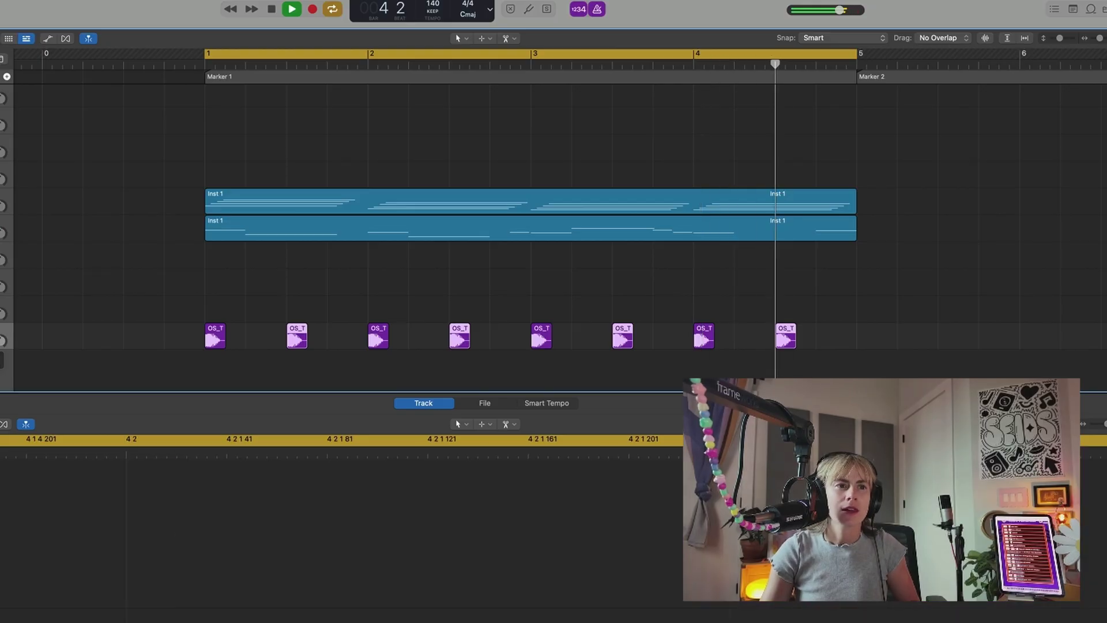
Add OS_OTK_Kick_13 on a new track with syncopated copies across the loop, and place the TrTrap2 snare on beat 2 of bar 1.
drag(3, 369, 270, 369)
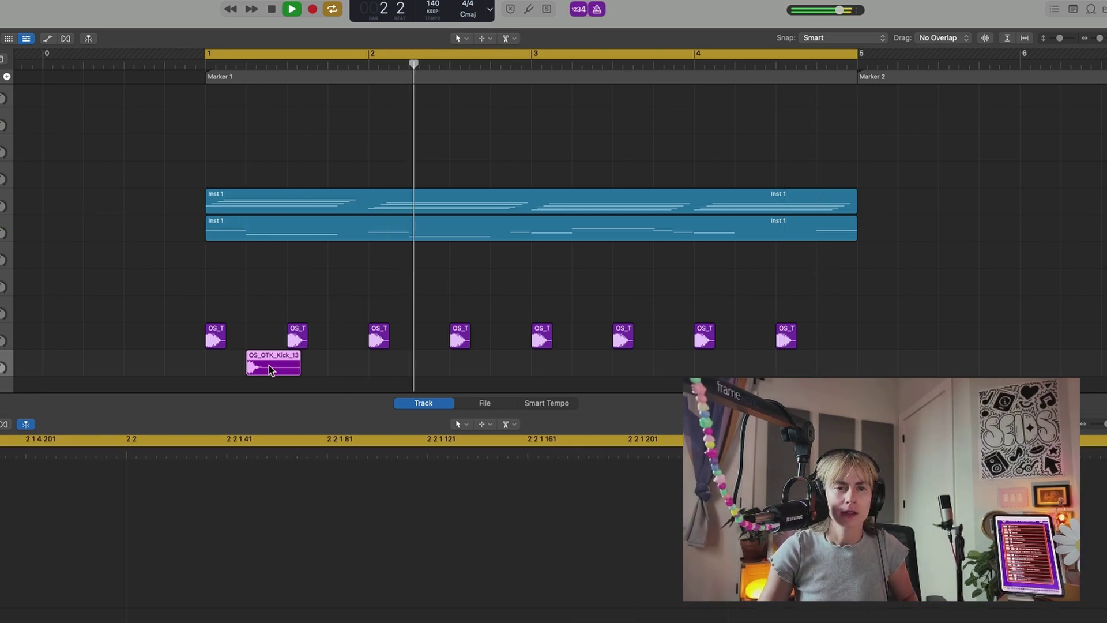
drag(332, 366, 516, 366)
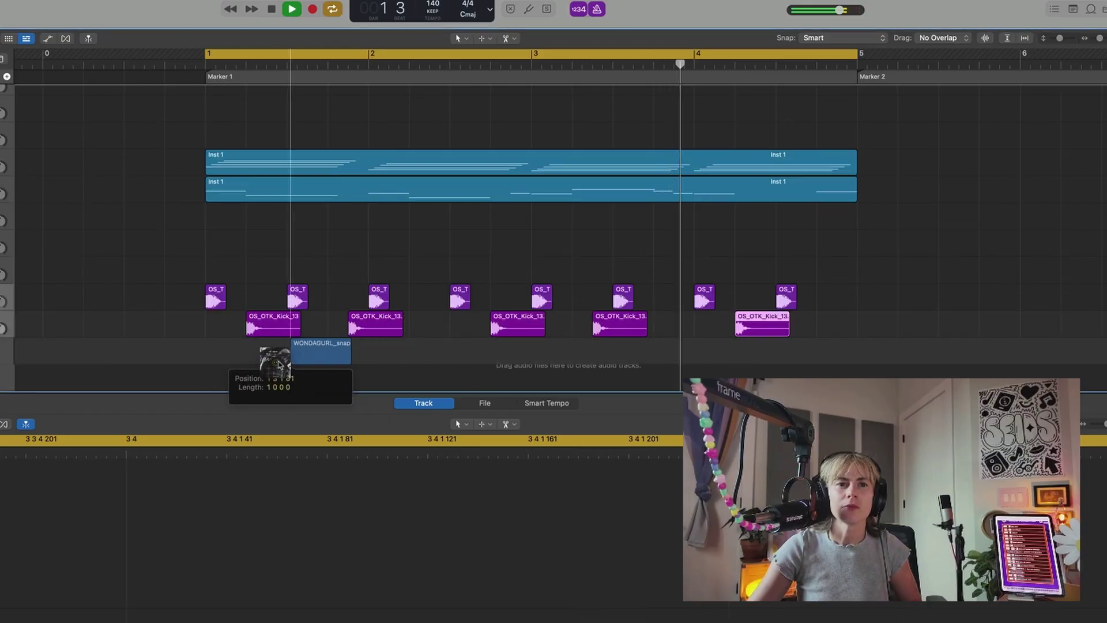
drag(291, 368, 235, 357)
scroll(277, 381, down, 4)
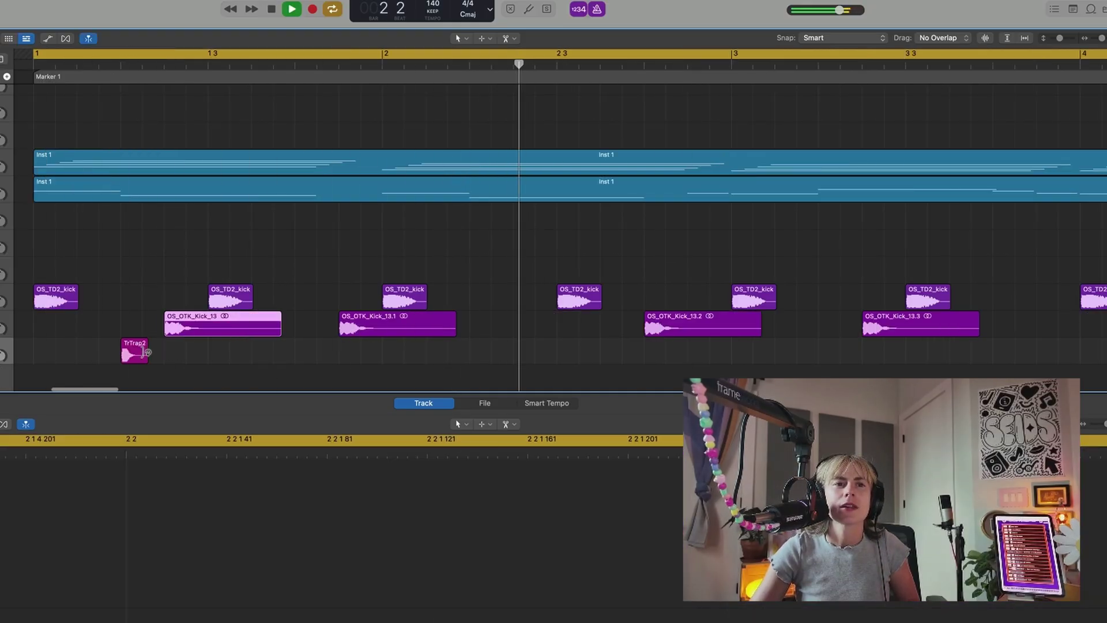
Copy the TrTrap2 808 snare region to beats 2 and 4 of all four bars and play the loop.
key(space)
drag(136, 354, 309, 344)
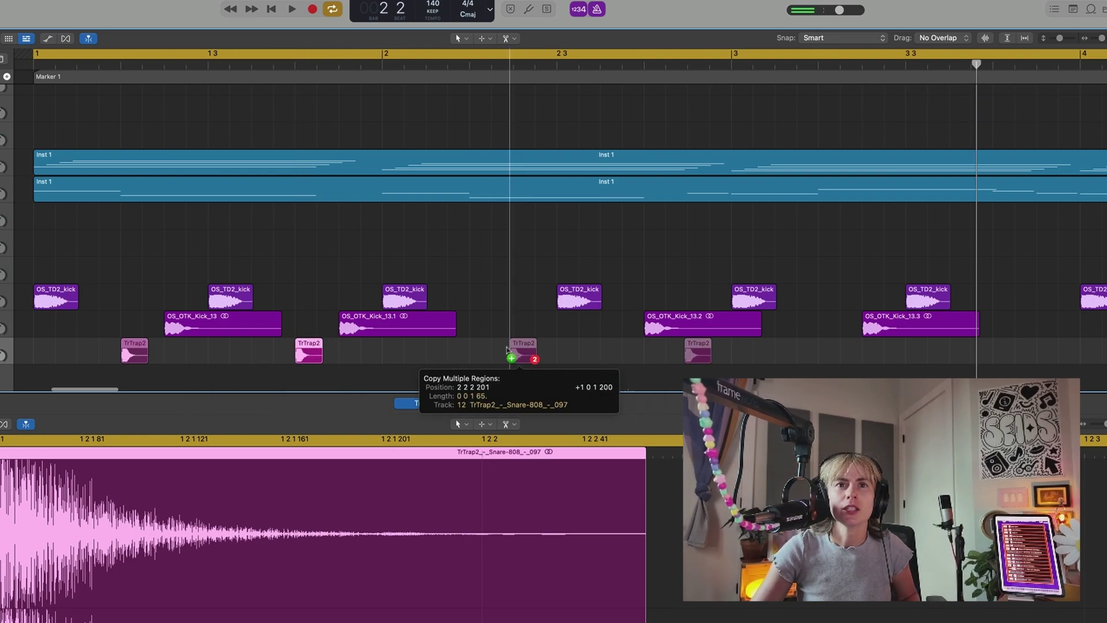
drag(517, 349, 478, 349)
drag(684, 349, 132, 358)
drag(143, 354, 832, 364)
key(space)
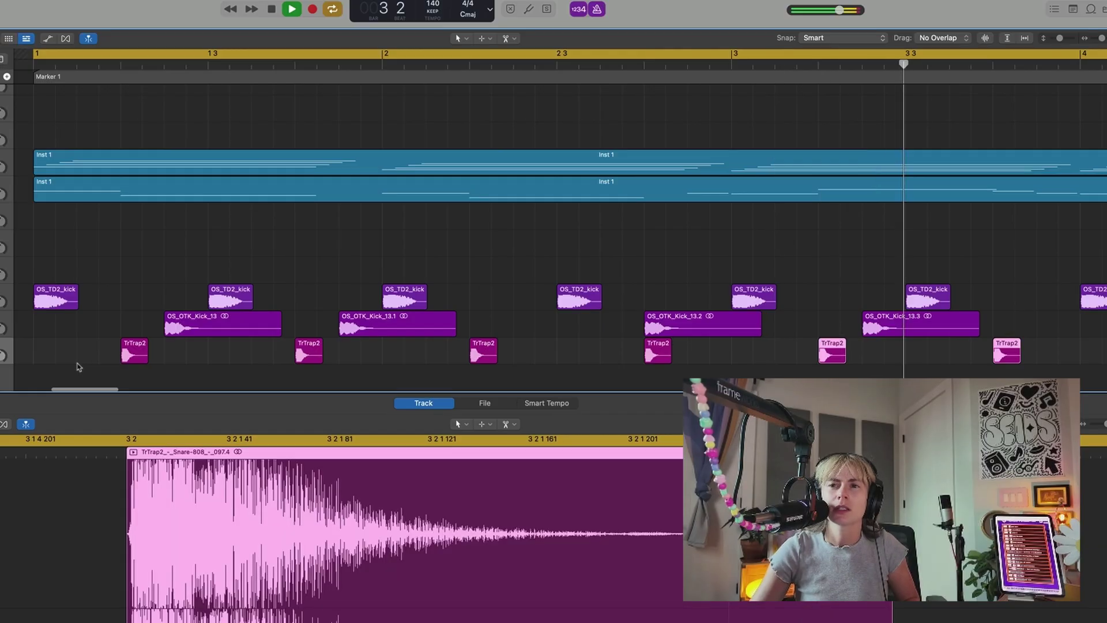
Move the OS_OTK_Kick_13 regions in bar 4 and early bar 1 to half a beat after their bar starts, and check the loop.
scroll(366, 387, right, 1)
scroll(366, 387, right, 5)
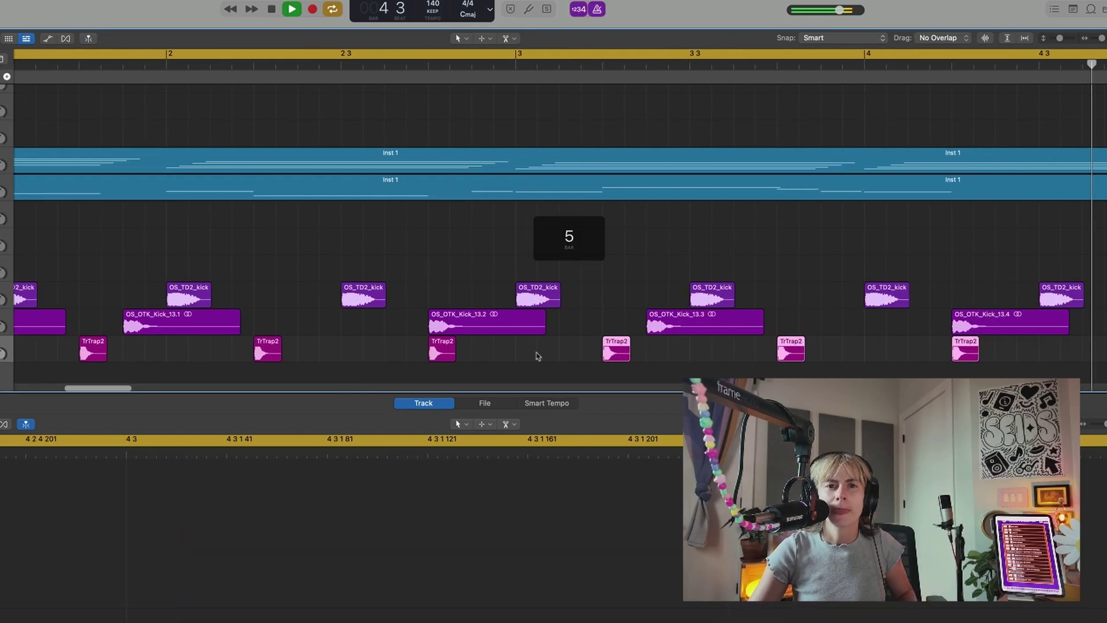
key(space)
drag(1028, 325, 941, 324)
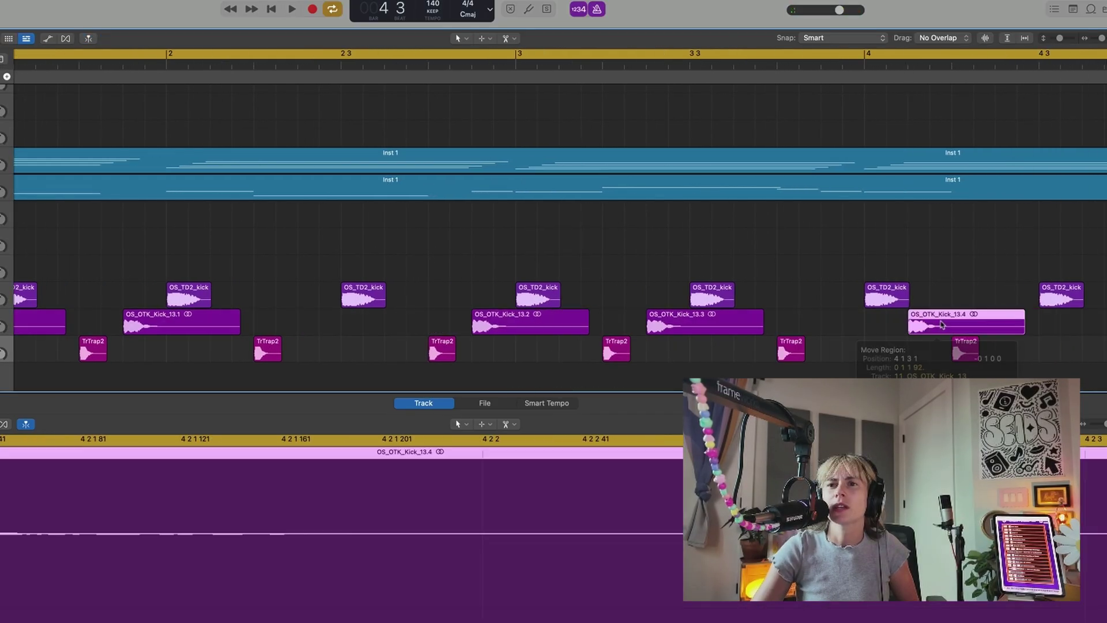
key(space)
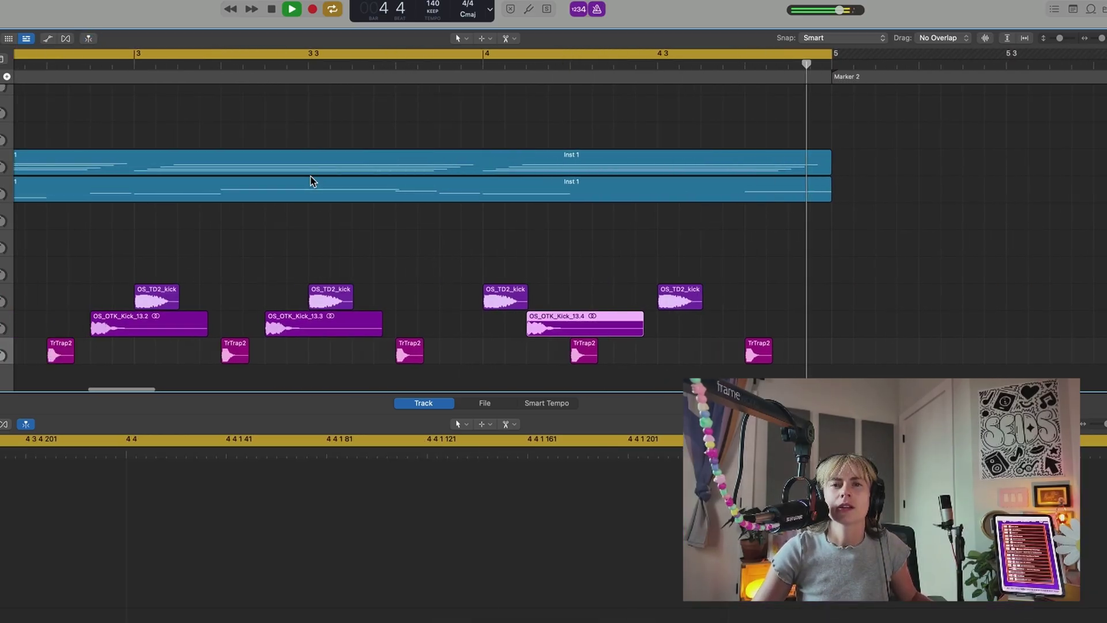
drag(473, 329, 386, 329)
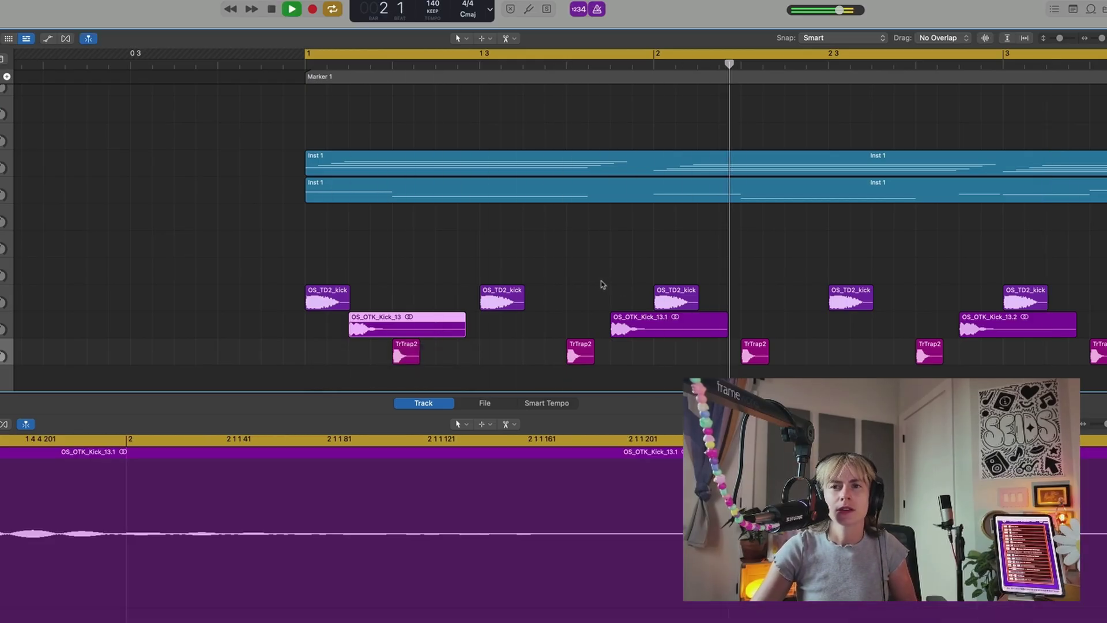
scroll(591, 277, right, 10)
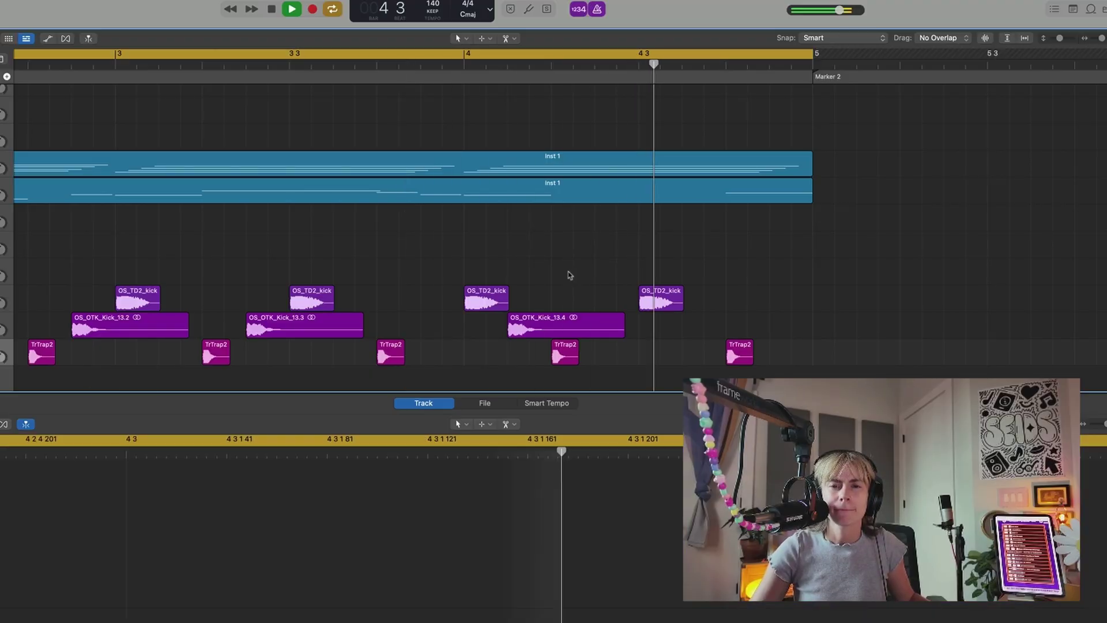
Duplicate the OS_TD2 kick track and fill the new track with OS_OTK_Kick_13 copies on beats 1 and 3 of every bar.
scroll(570, 273, left, 4)
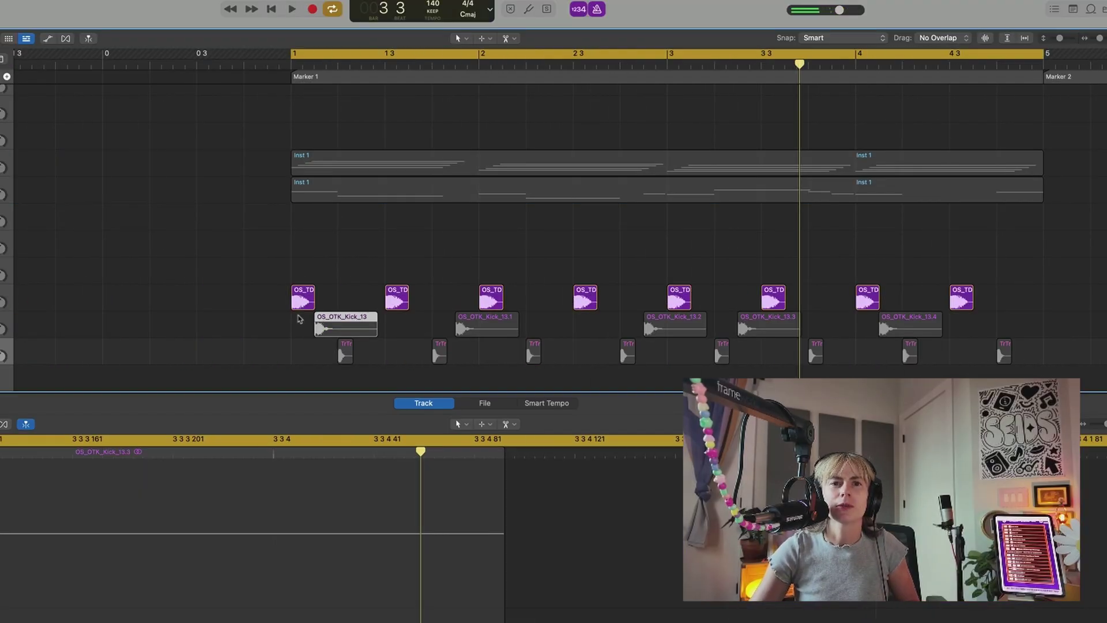
click(5, 302)
key(super+d)
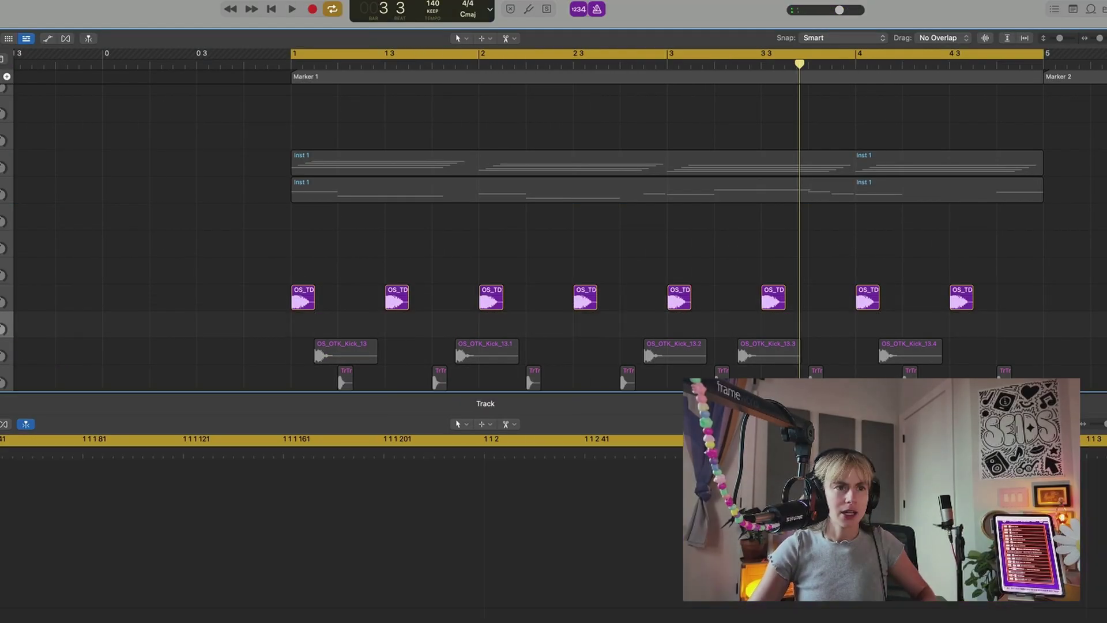
drag(330, 354, 306, 326)
drag(306, 327, 494, 333)
drag(494, 332, 343, 336)
drag(436, 336, 433, 335)
drag(425, 331, 800, 331)
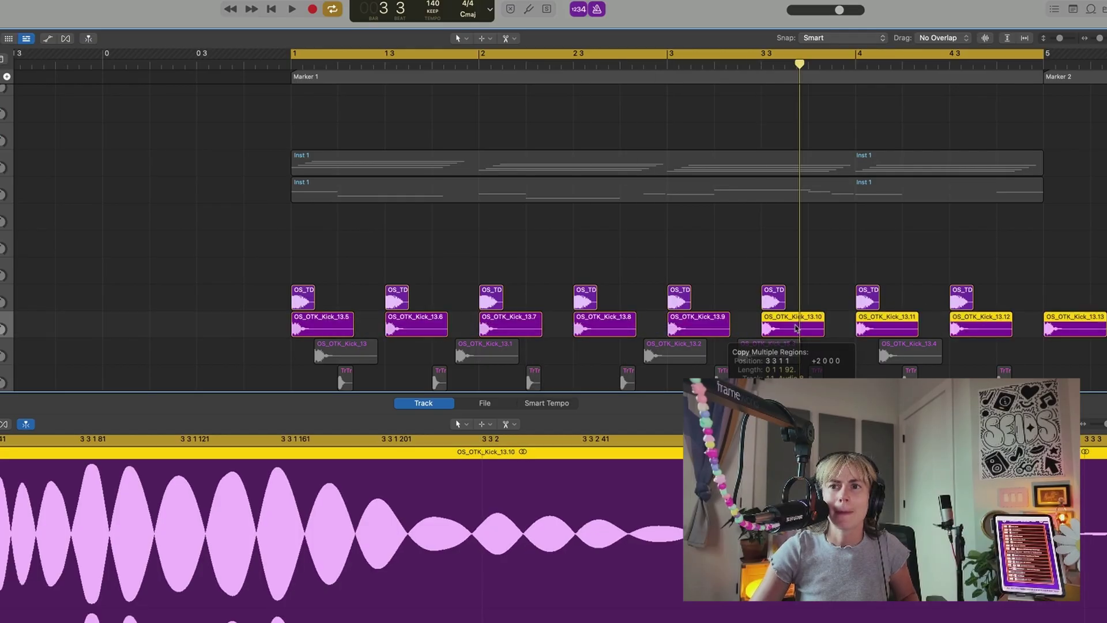
Delete the surplus kick region past bar 4 and the original OS_TD2 kick track, and play the drums.
click(1040, 272)
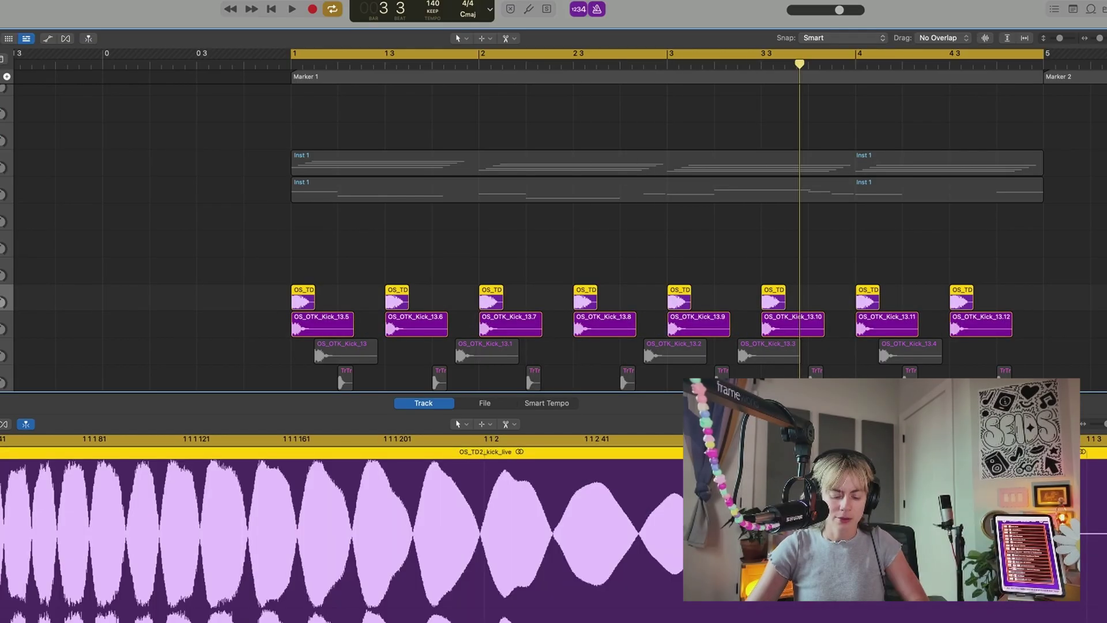
key(super+BackSpace)
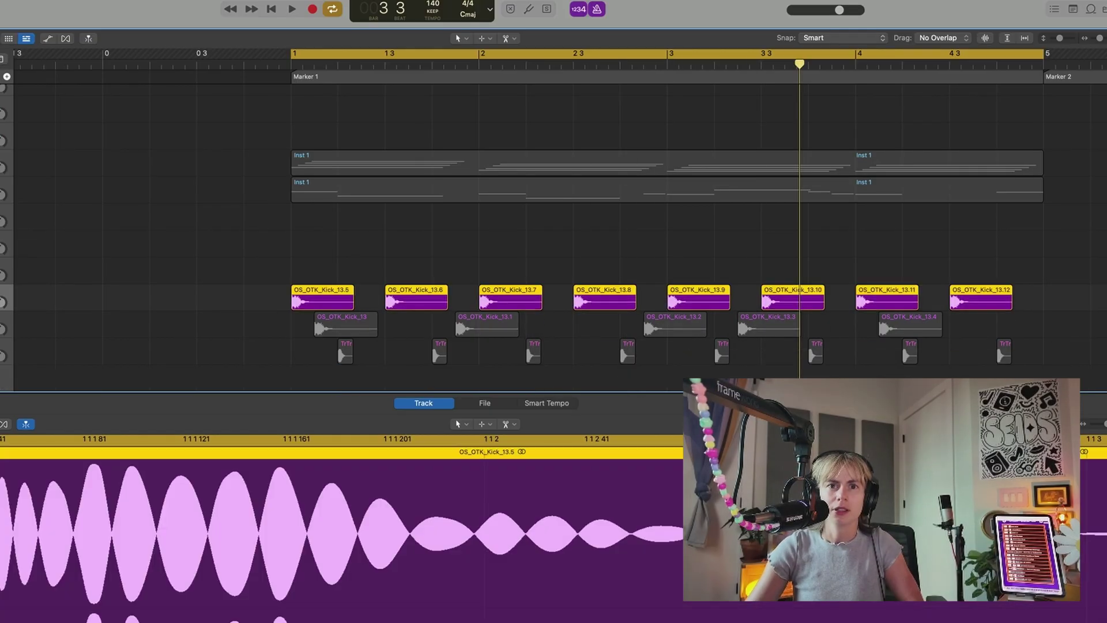
key(space)
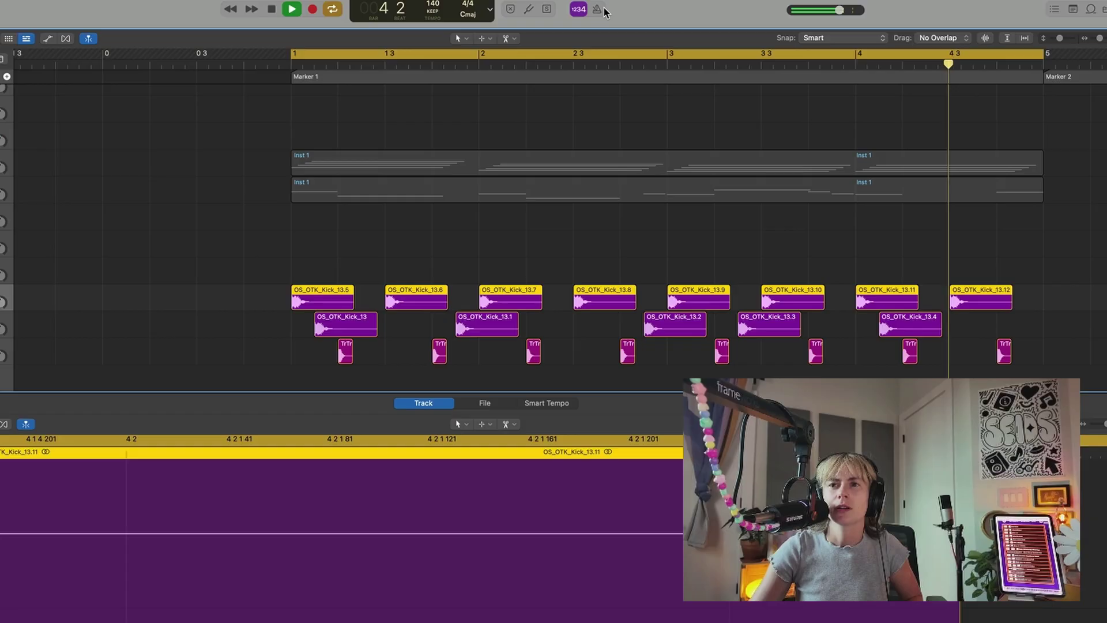
Solo the bass track alongside the drums and close the Piano Roll editor.
scroll(49, 234, down, 1)
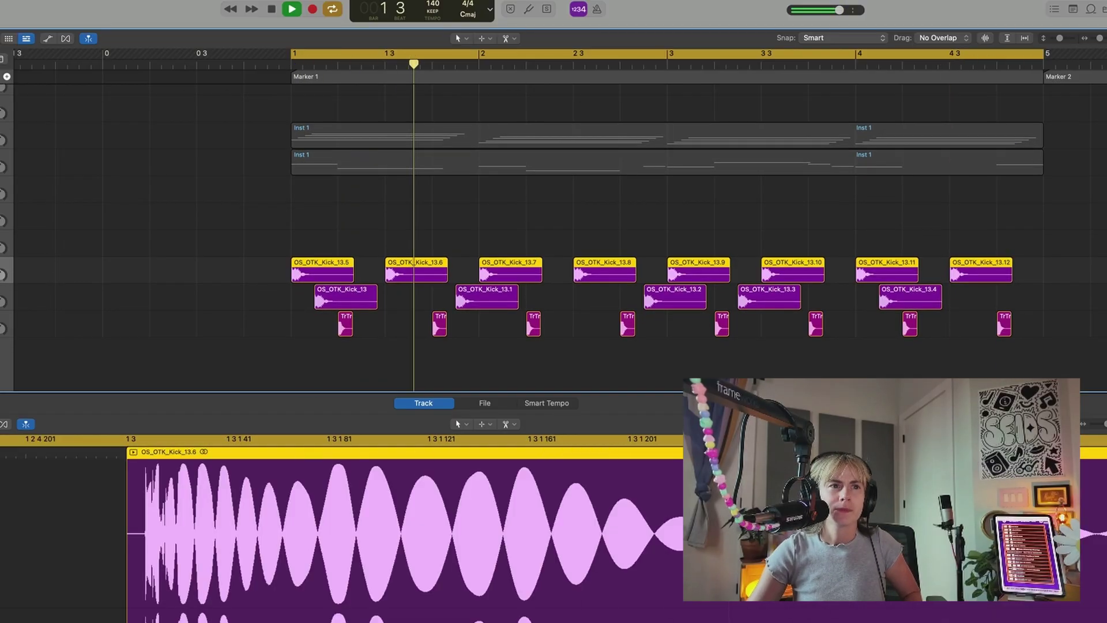
key(m)
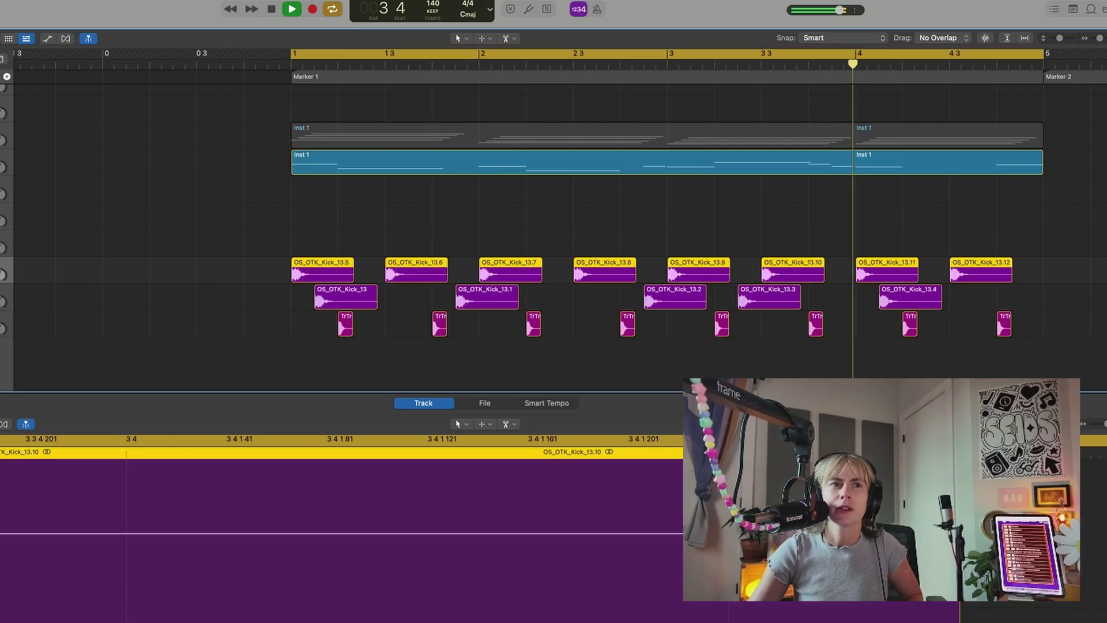
click(7, 162)
key(v)
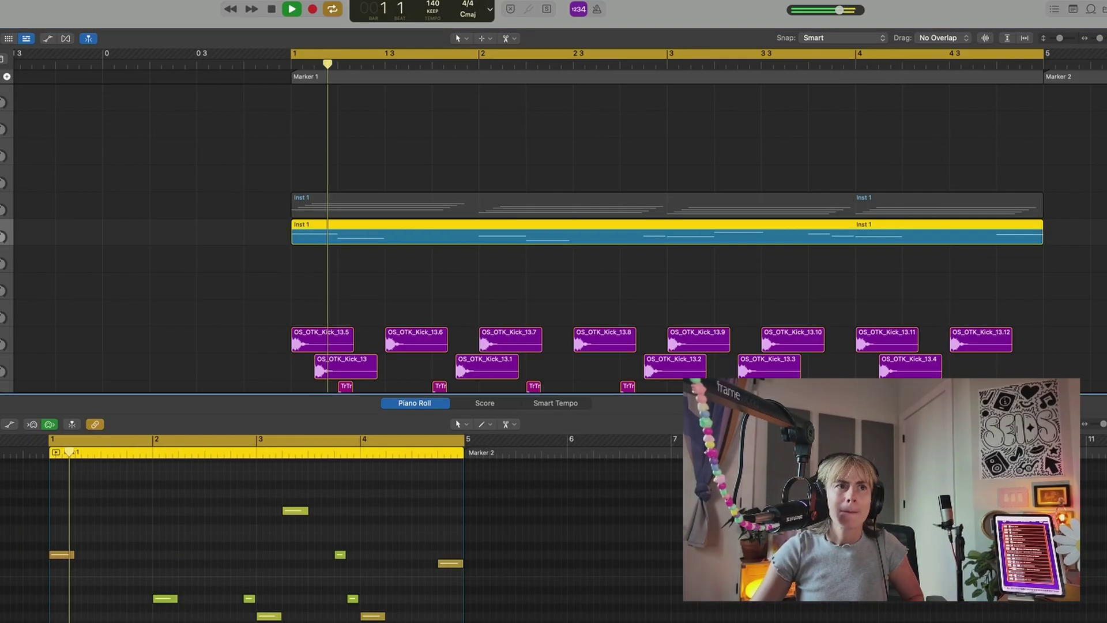
key(p)
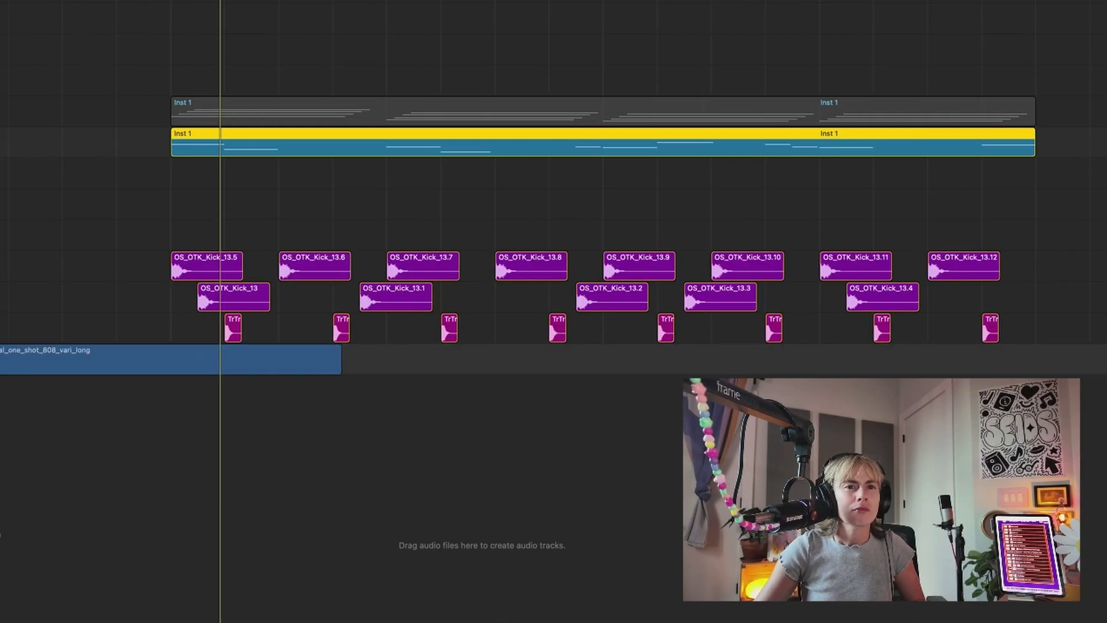
Add the MARS_VDM 808 cymbal one-shot at the start of bar 1 and DARKCHILD_snap_nevo snaps around beat 4 of every bar.
drag(0, 470, 170, 474)
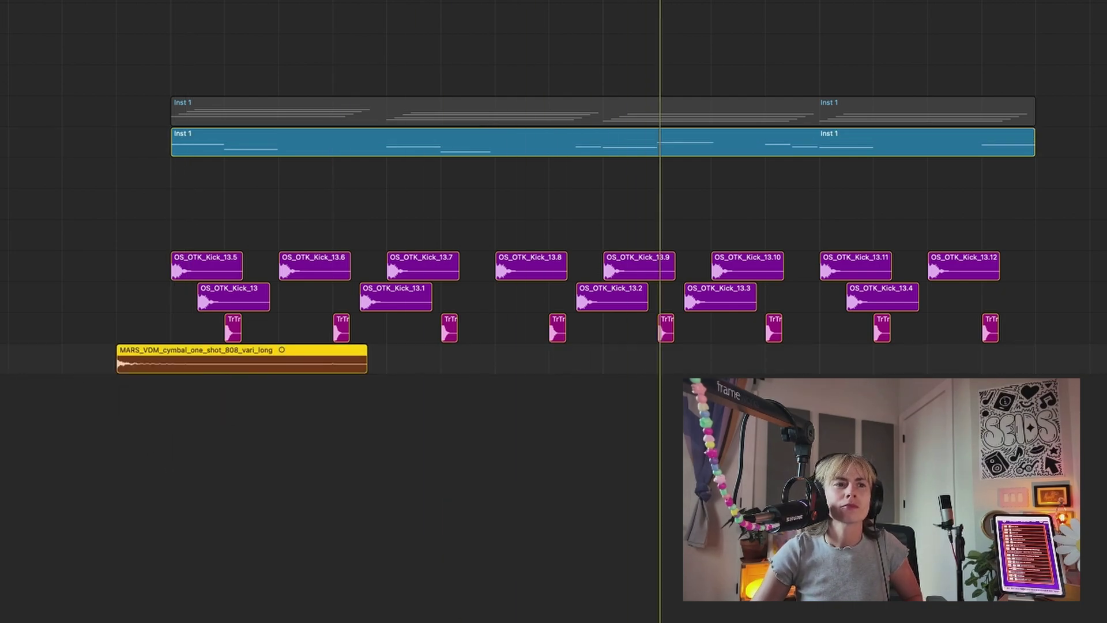
drag(194, 359, 249, 360)
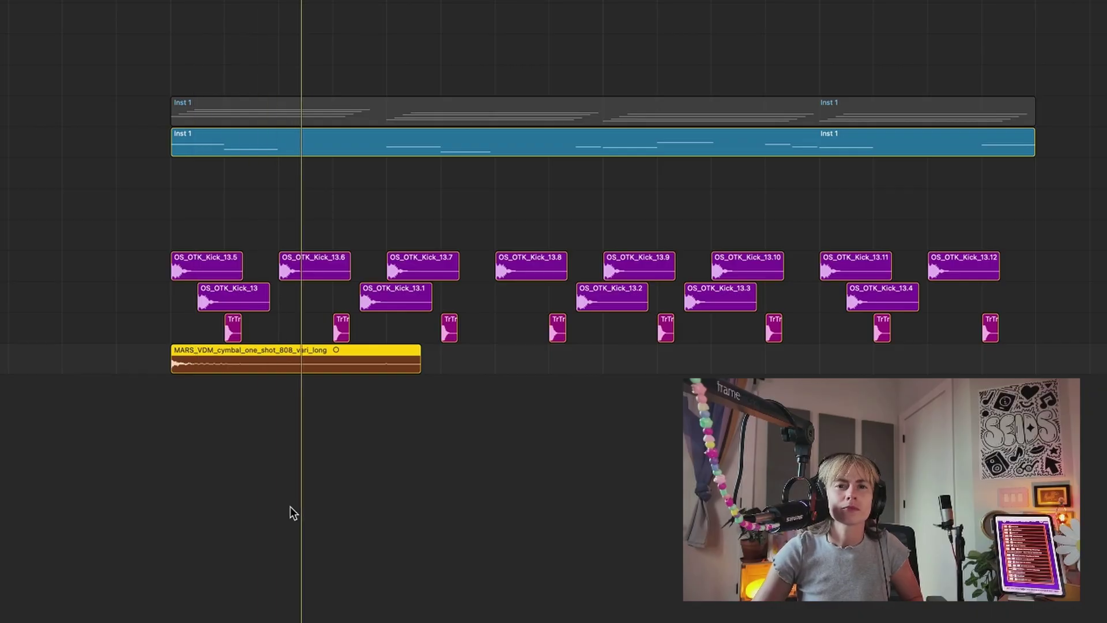
drag(332, 516, 306, 521)
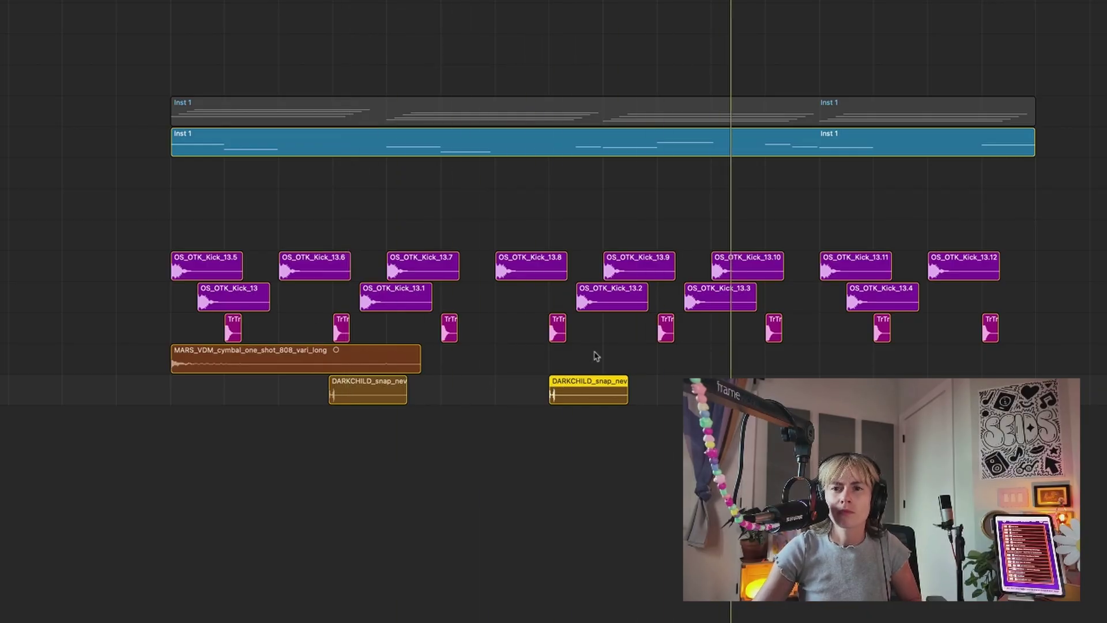
drag(665, 376, 316, 398)
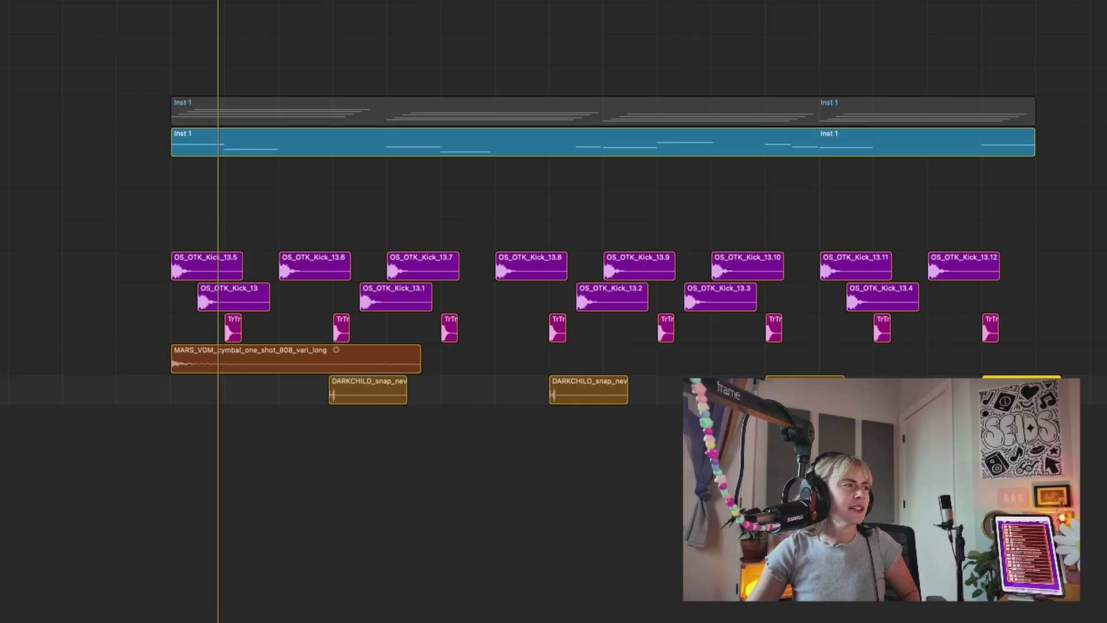
Add the TS_HIHAT_140 straight eighths hi-hat loop on a new track from bar 1 and play the arrangement.
drag(135, 457, 237, 425)
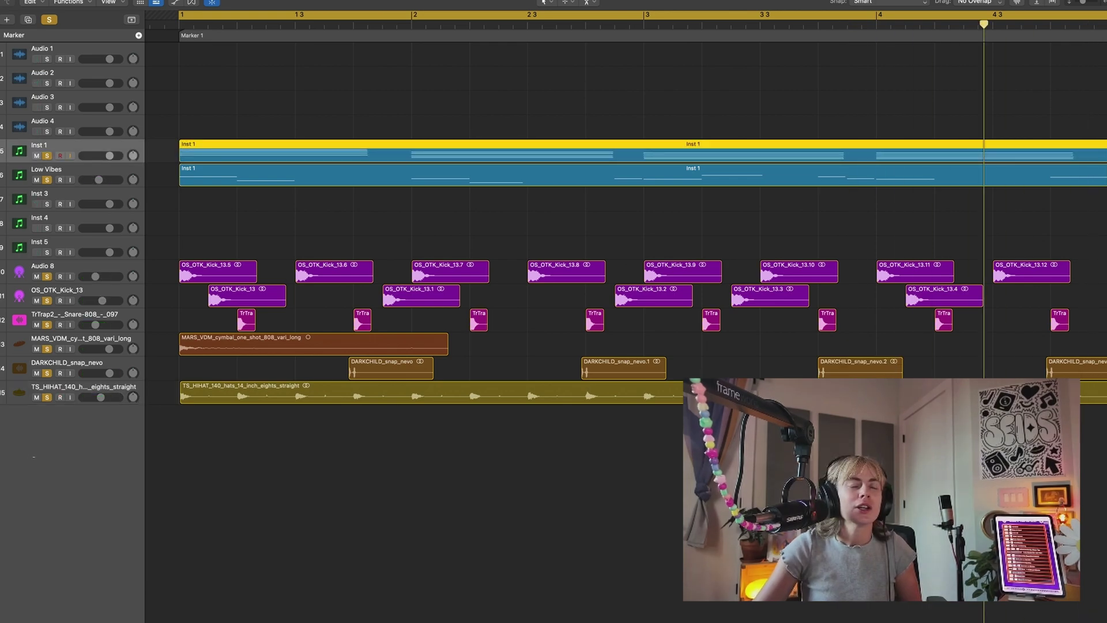
key(space)
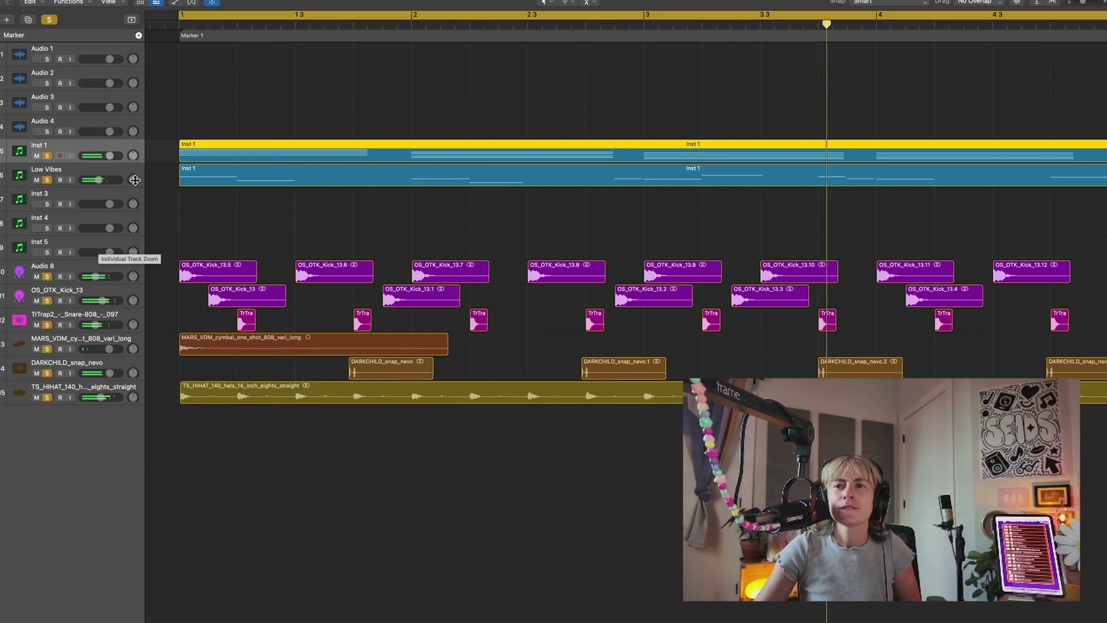
Unsolo the drums, switch the chord track's S.K.Y. Keys sound to Heard Something, and shorten its chord notes in the Piano Roll.
click(38, 373)
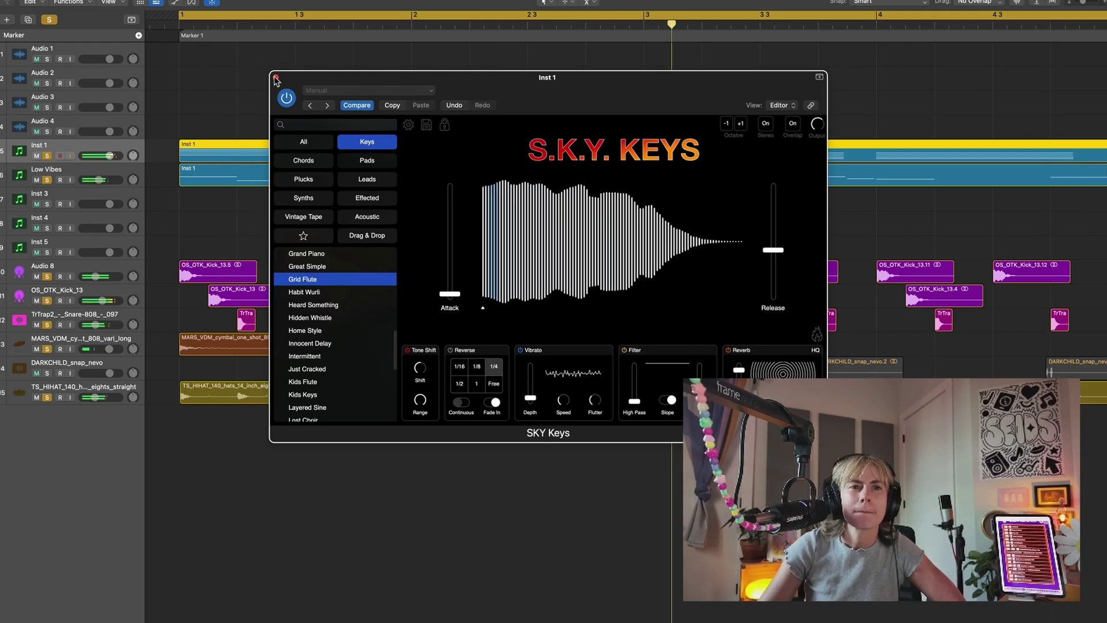
click(47, 277)
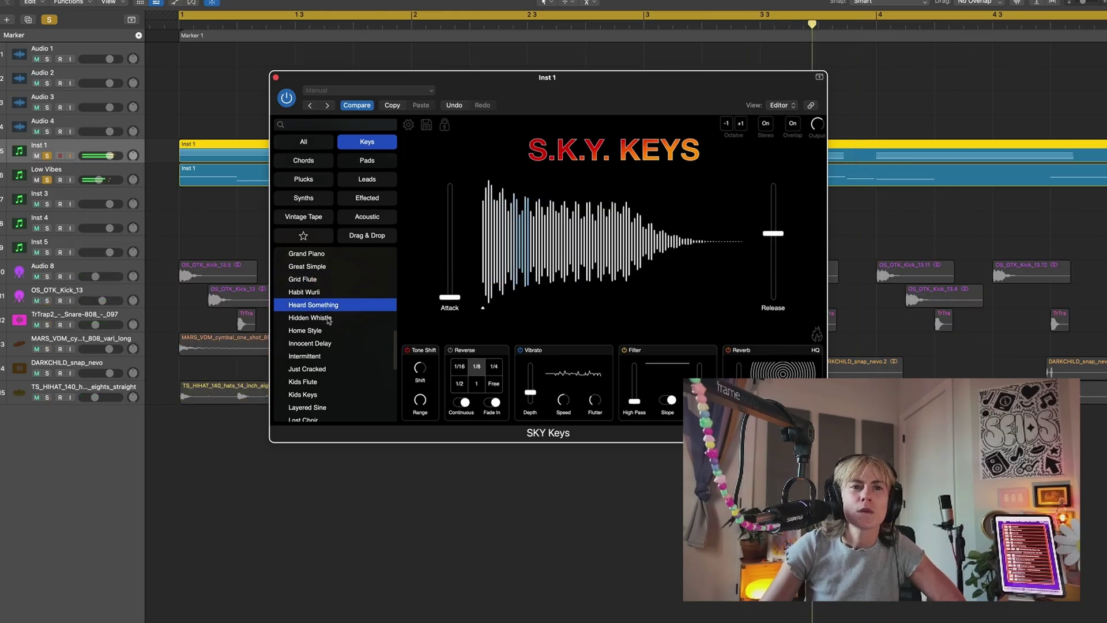
click(275, 78)
double_click(447, 161)
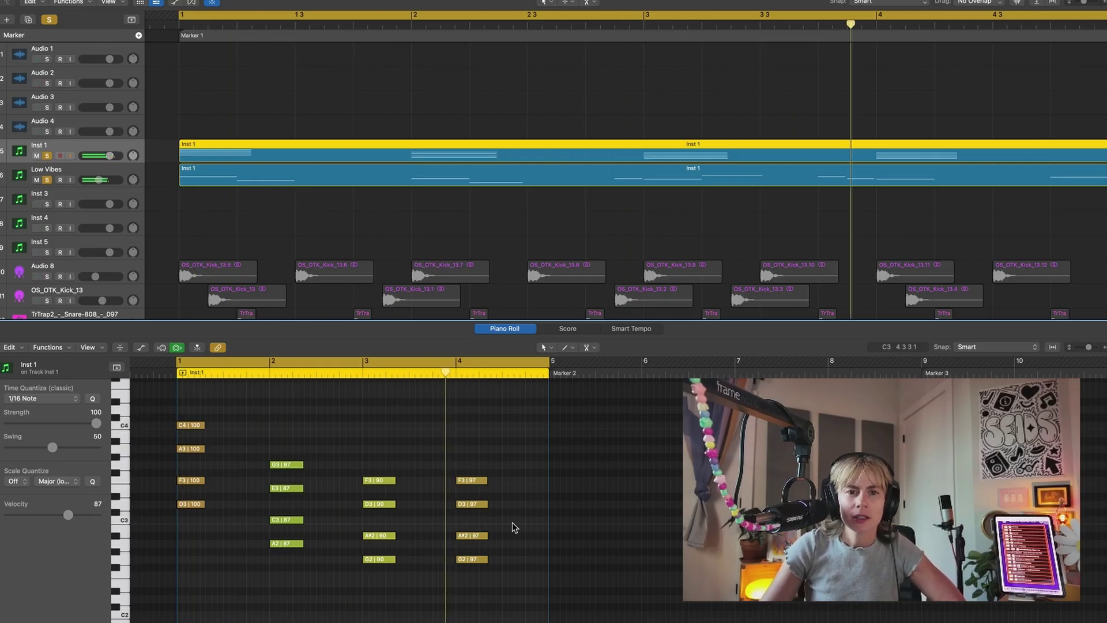
key(space)
Solo both kick tracks, apply RC-20 Retro Color with the Vinyl 1 preset to Audio 8, and adjust the OS_OTK_Kick_13 level.
click(47, 277)
click(47, 301)
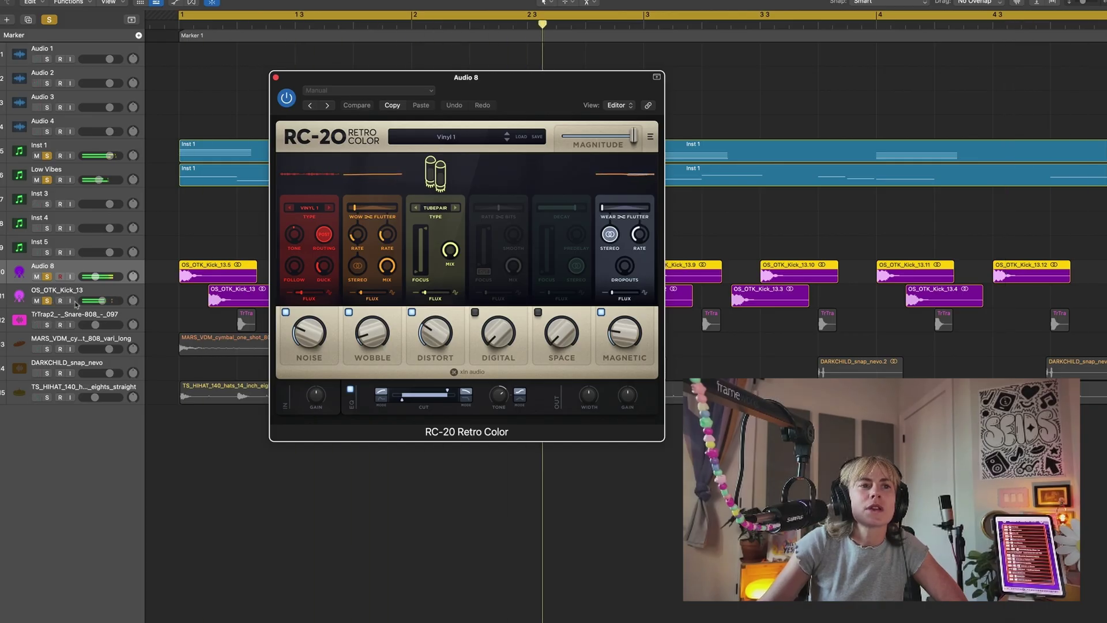
click(78, 298)
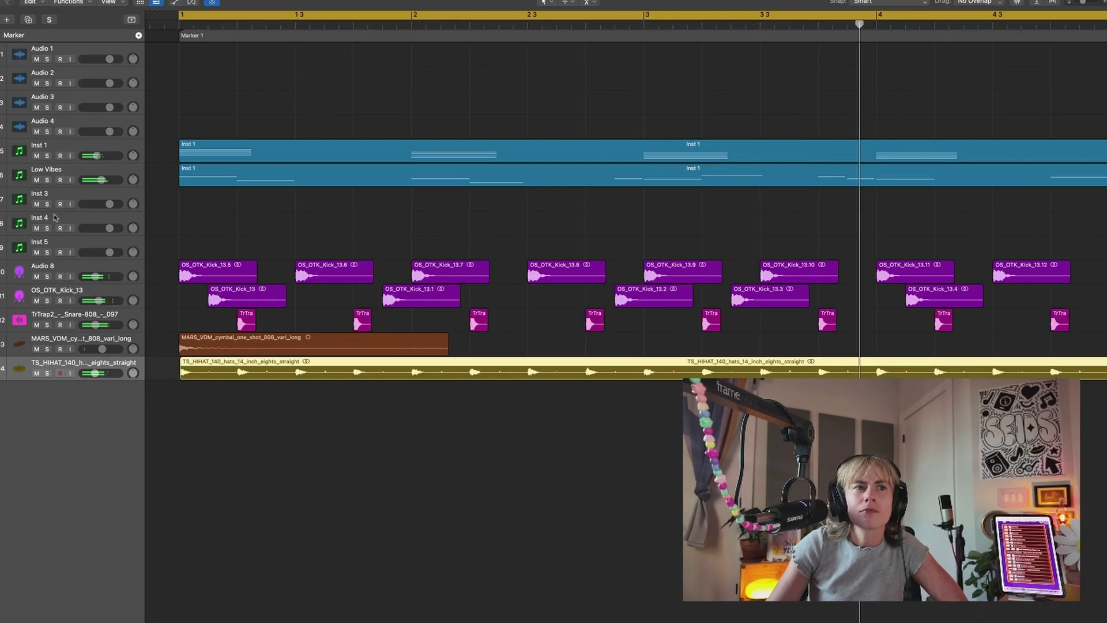
Load S.K.Y. Keys on Inst 3 and audition its Plucks sounds from Even Bubble through Idle to Kitten Time.
click(63, 200)
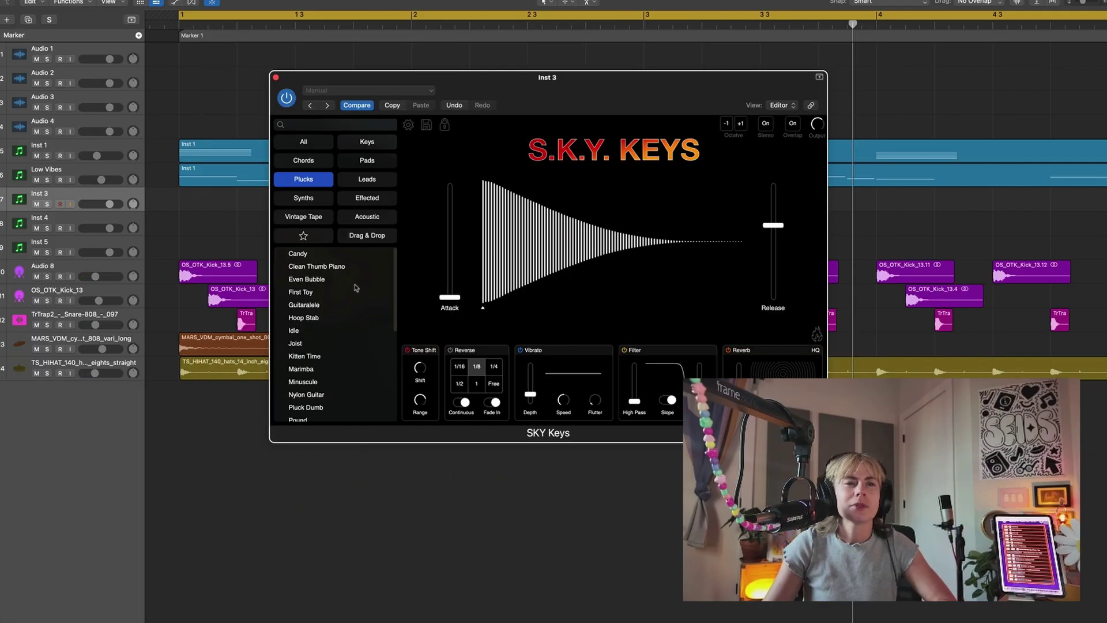
click(307, 280)
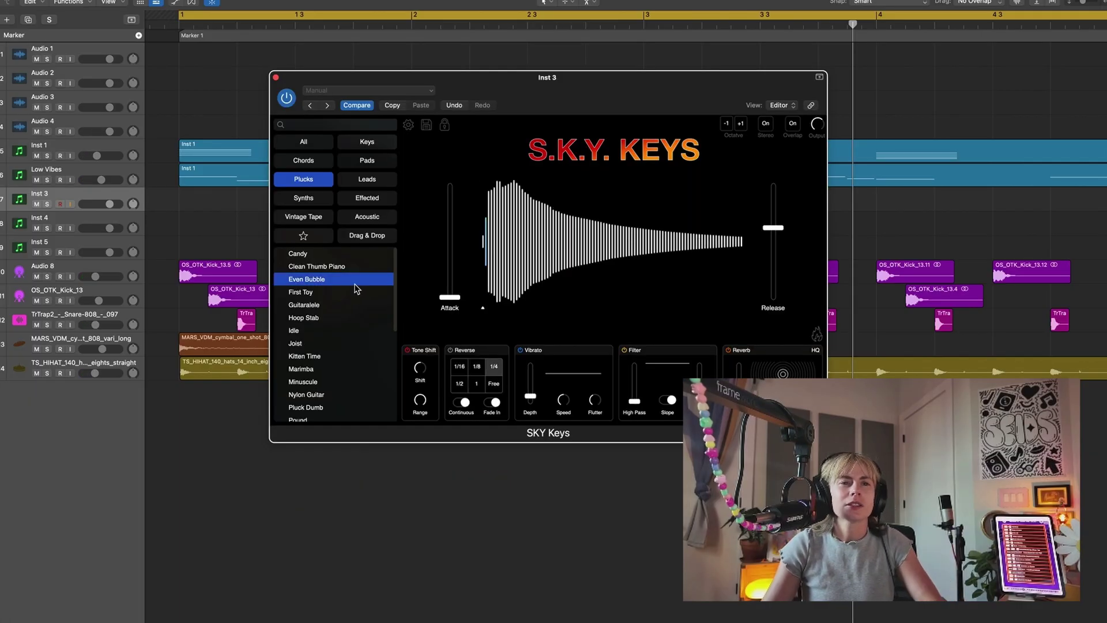
click(319, 302)
click(321, 329)
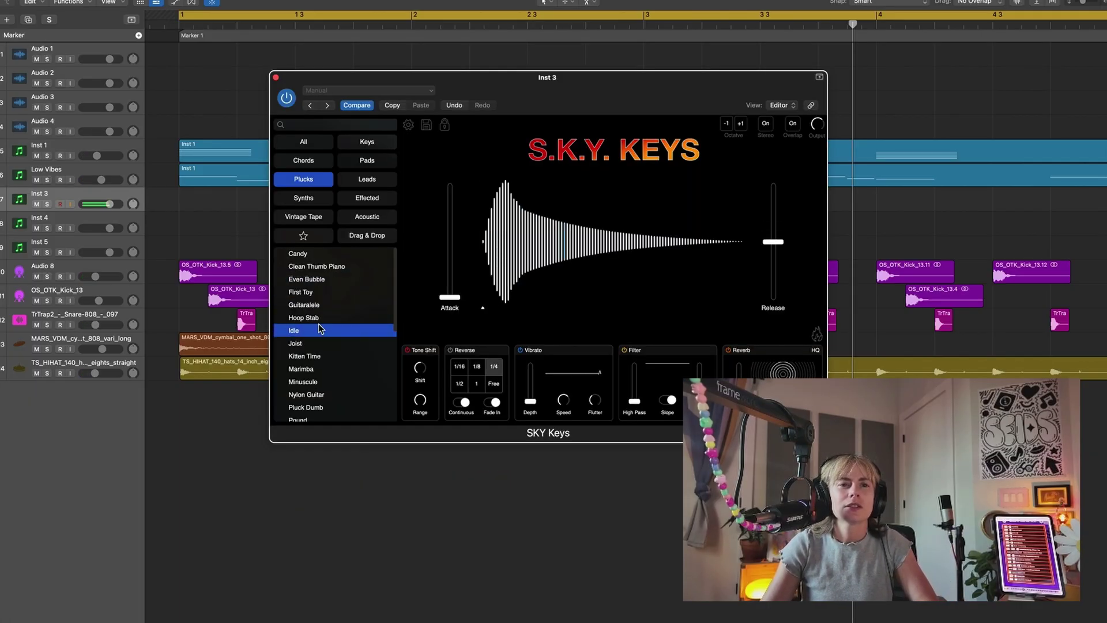
click(311, 345)
click(311, 356)
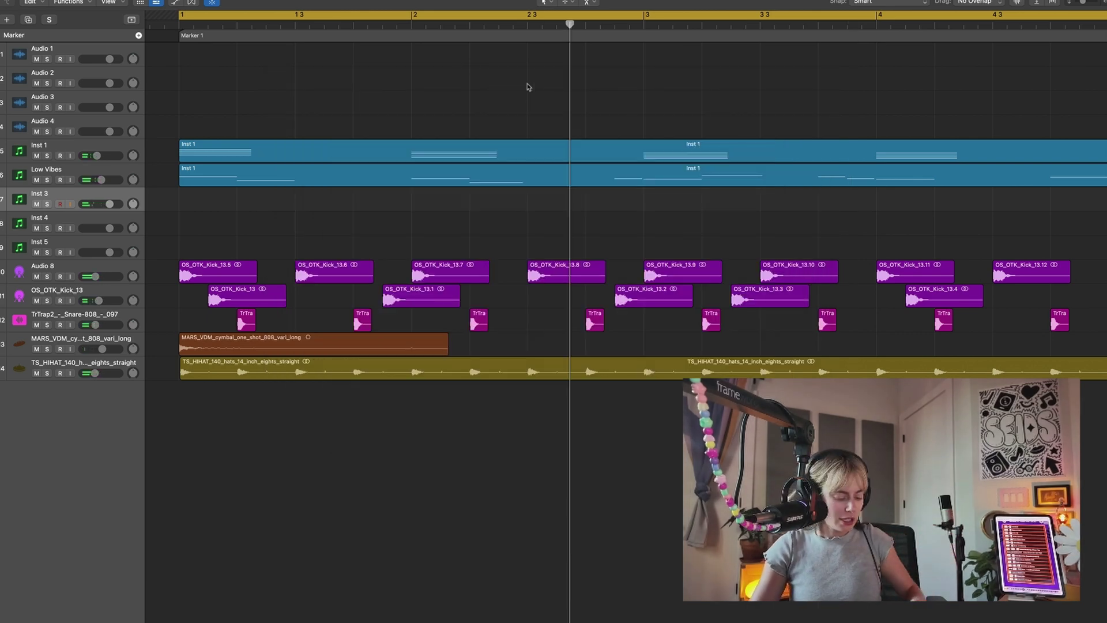
Show the on-screen piano keyboard for Inst 3 and enlarge its window.
key(super+k)
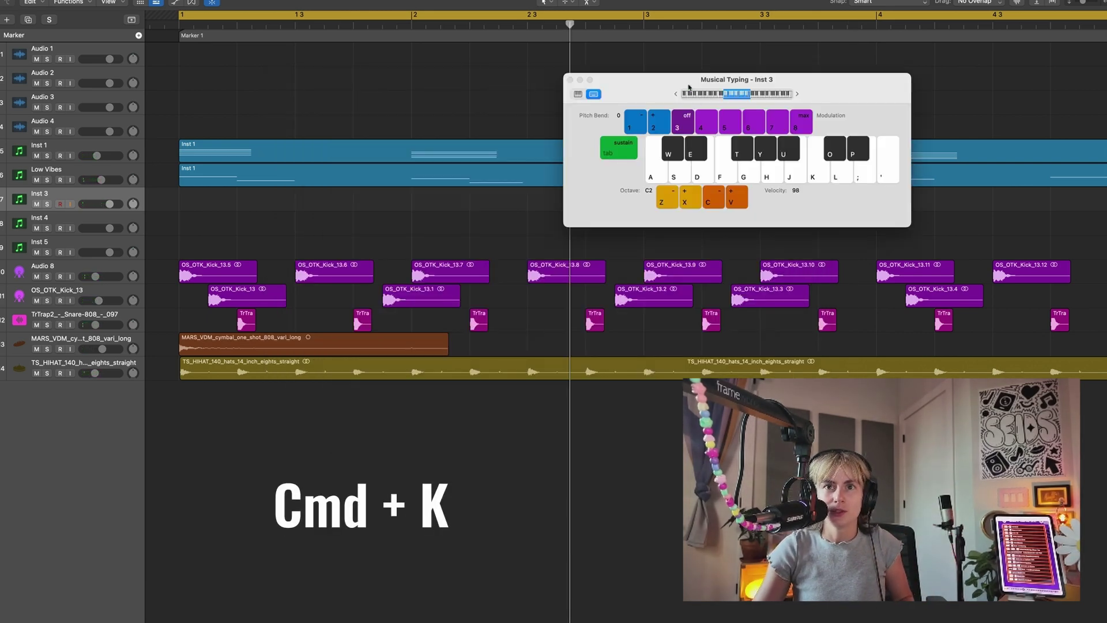
click(578, 94)
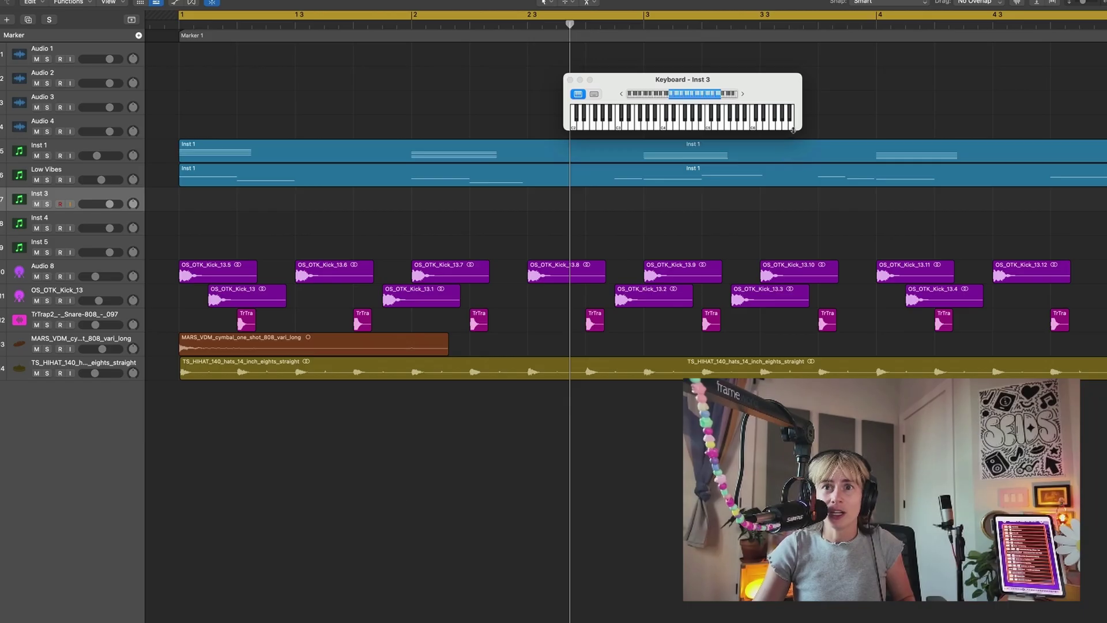
drag(804, 145, 1056, 290)
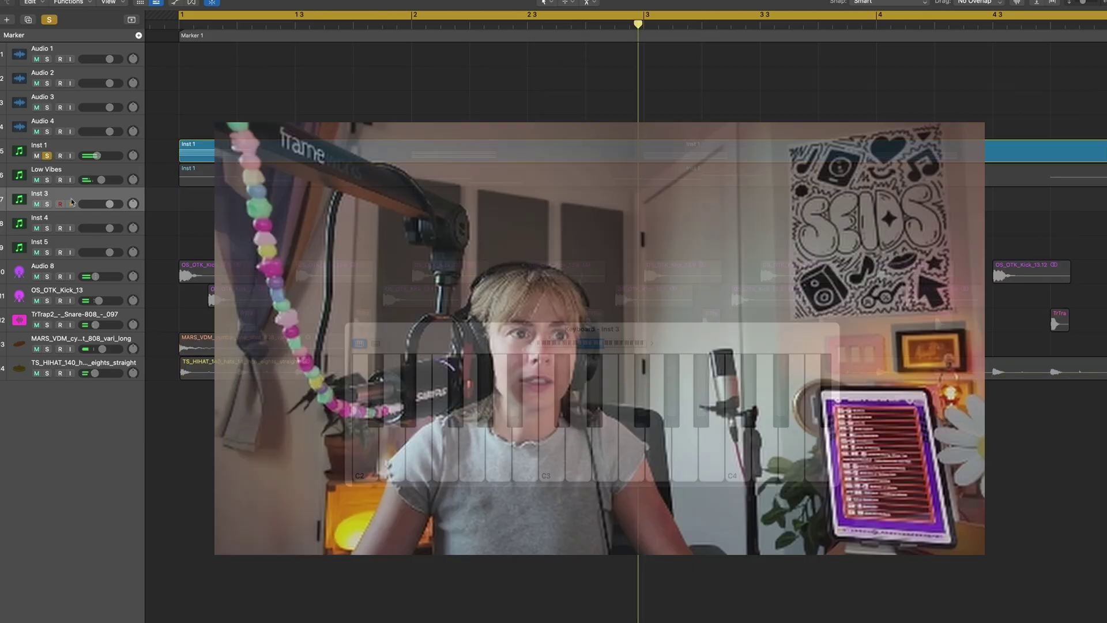
Solo Inst 3 with the chords, set its pluck sound to Nylon Guitar, and record a melody from bar 1.
click(47, 204)
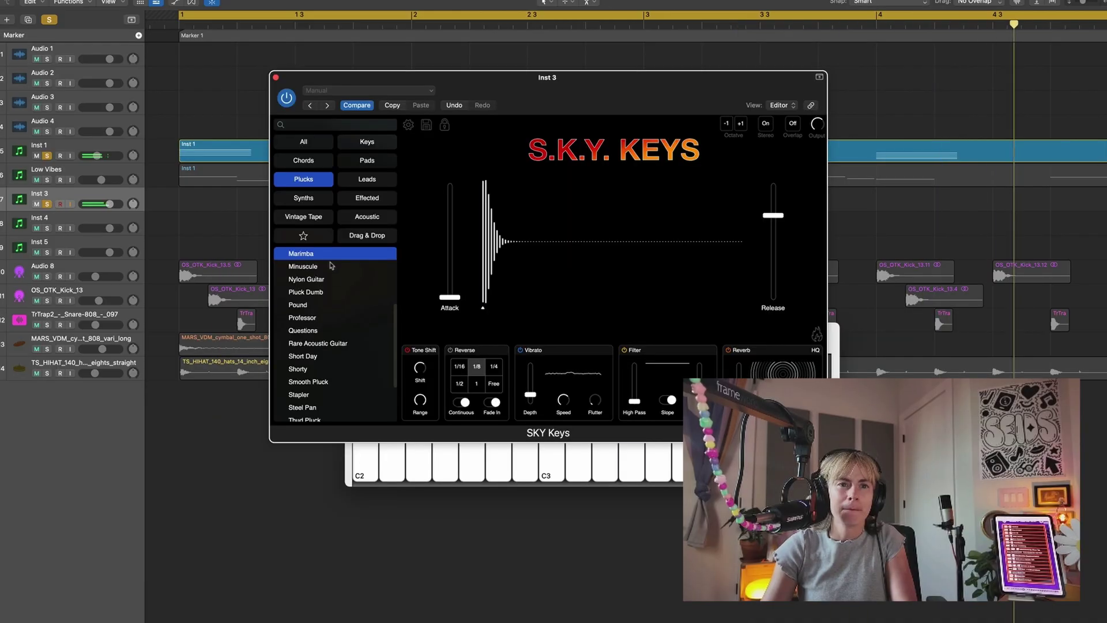
click(329, 269)
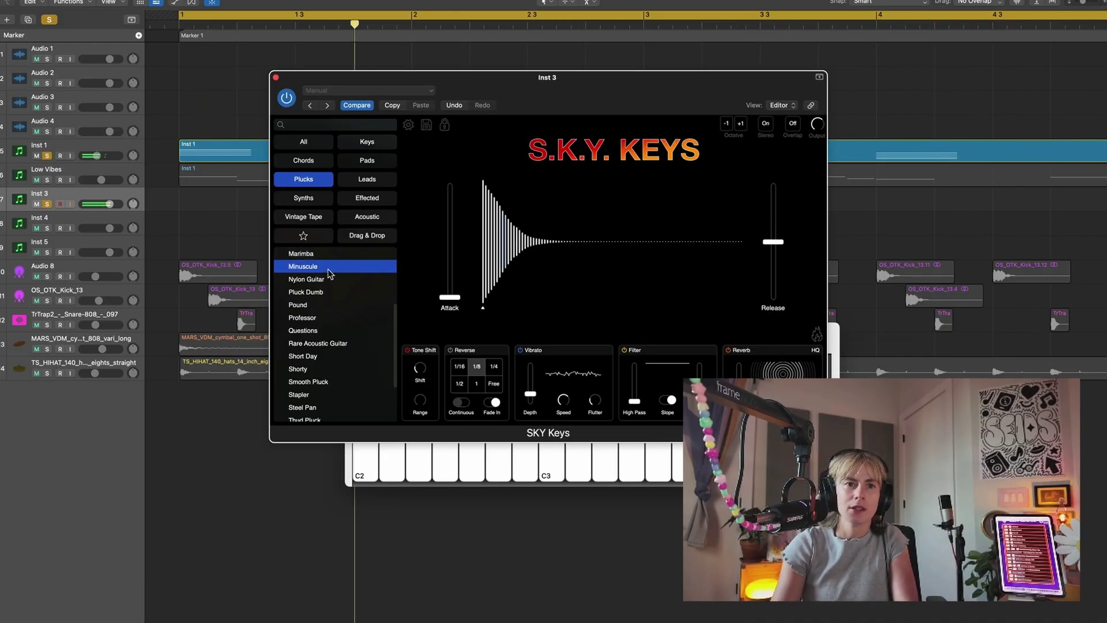
click(315, 281)
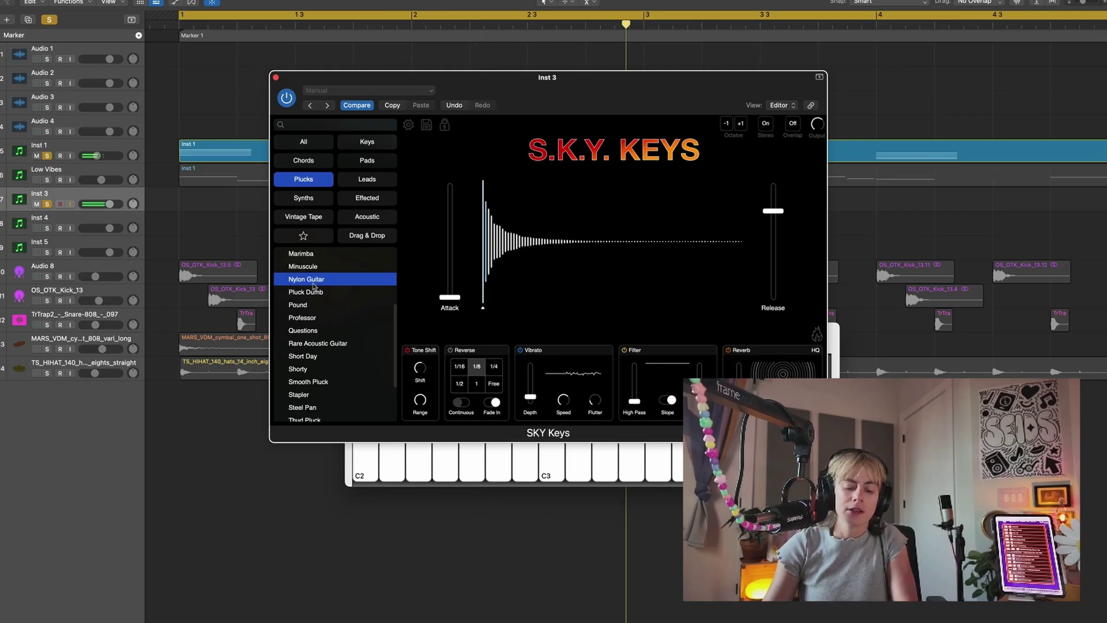
click(276, 77)
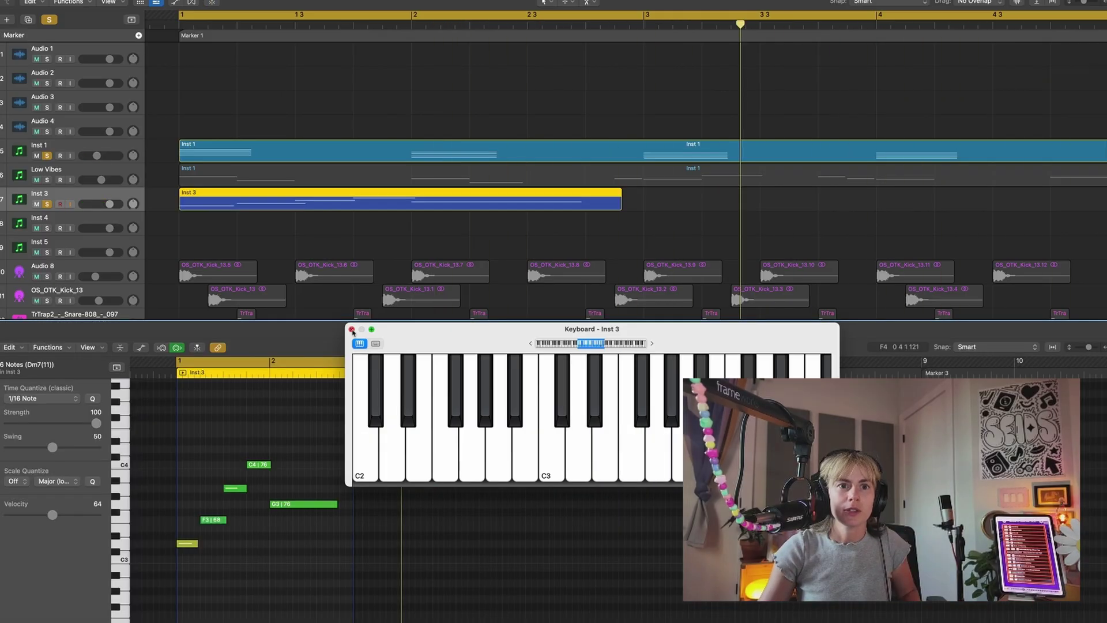
click(352, 329)
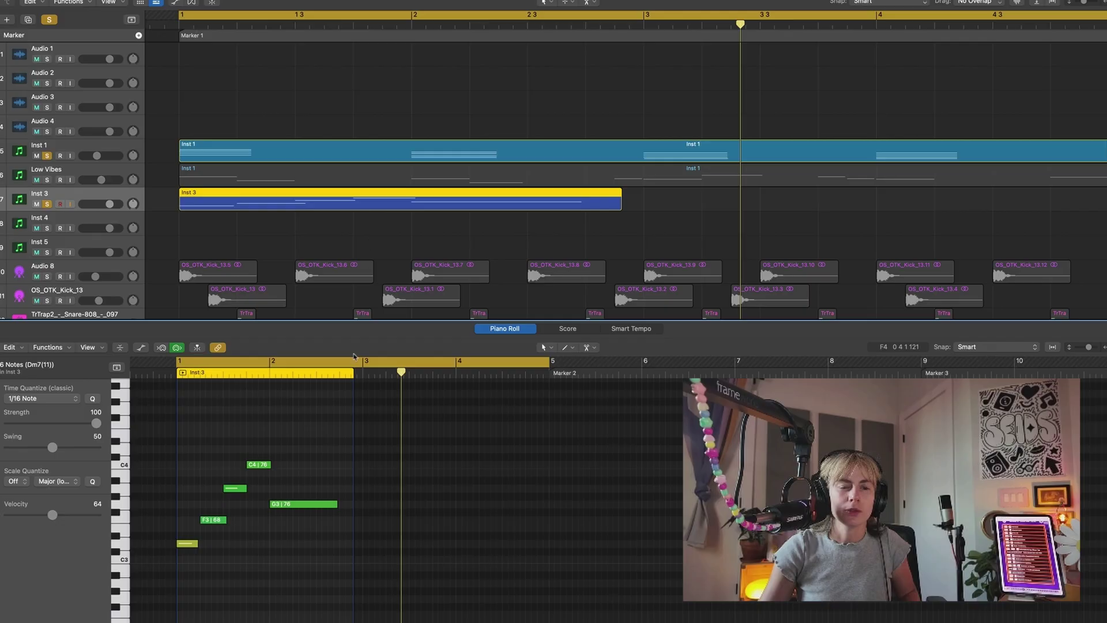
Compress all the recorded melody notes into about one bar with Time Handles and play the result.
drag(340, 581, 186, 433)
click(65, 348)
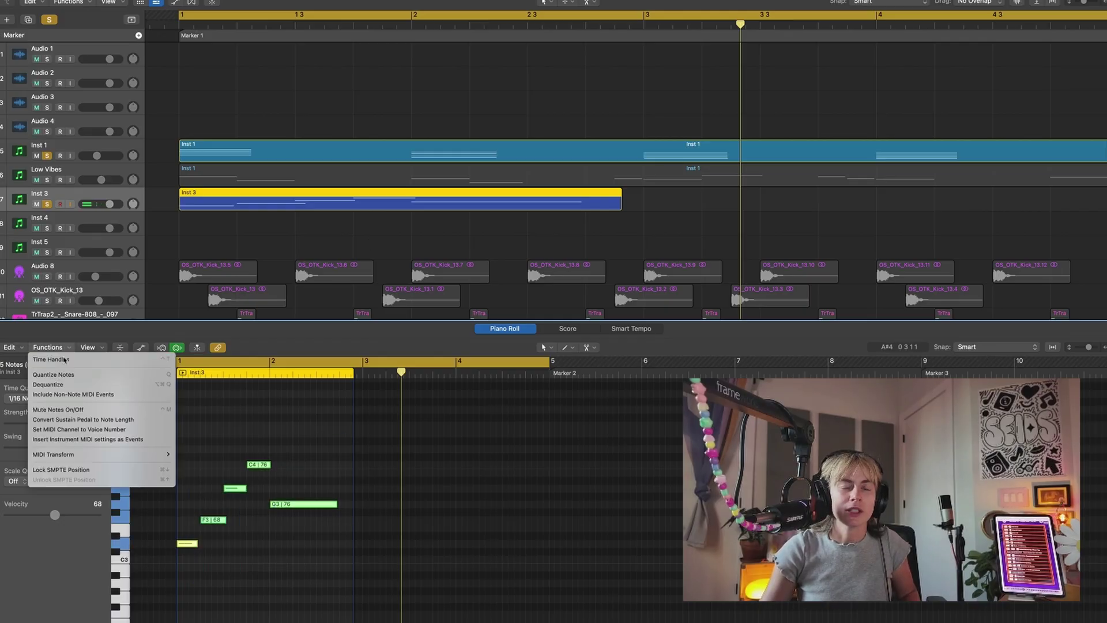
click(64, 359)
drag(338, 552, 282, 429)
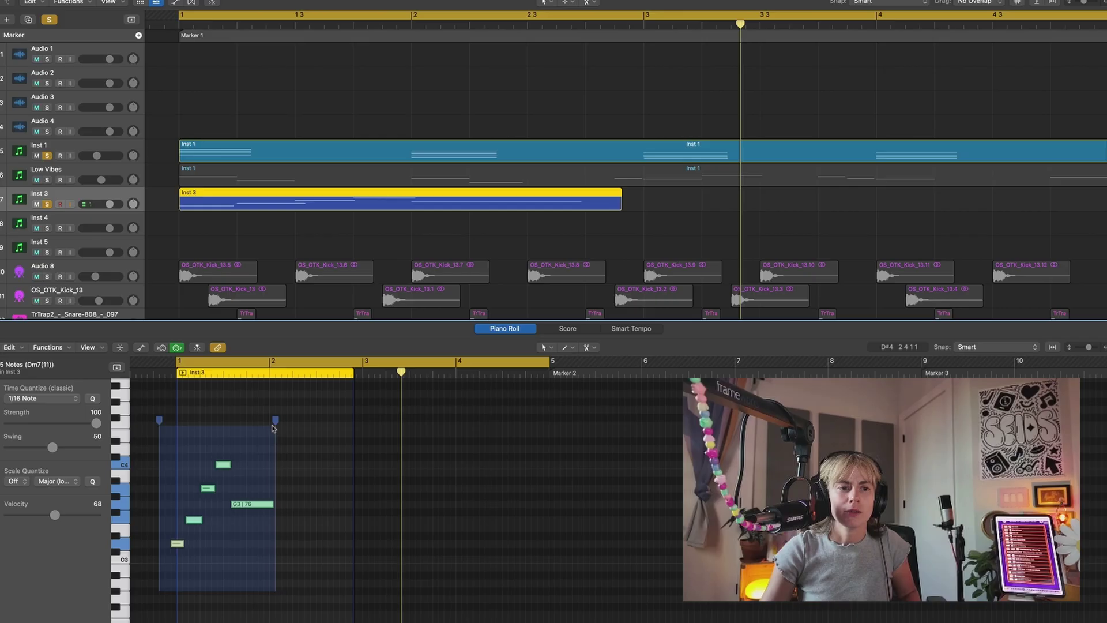
click(329, 557)
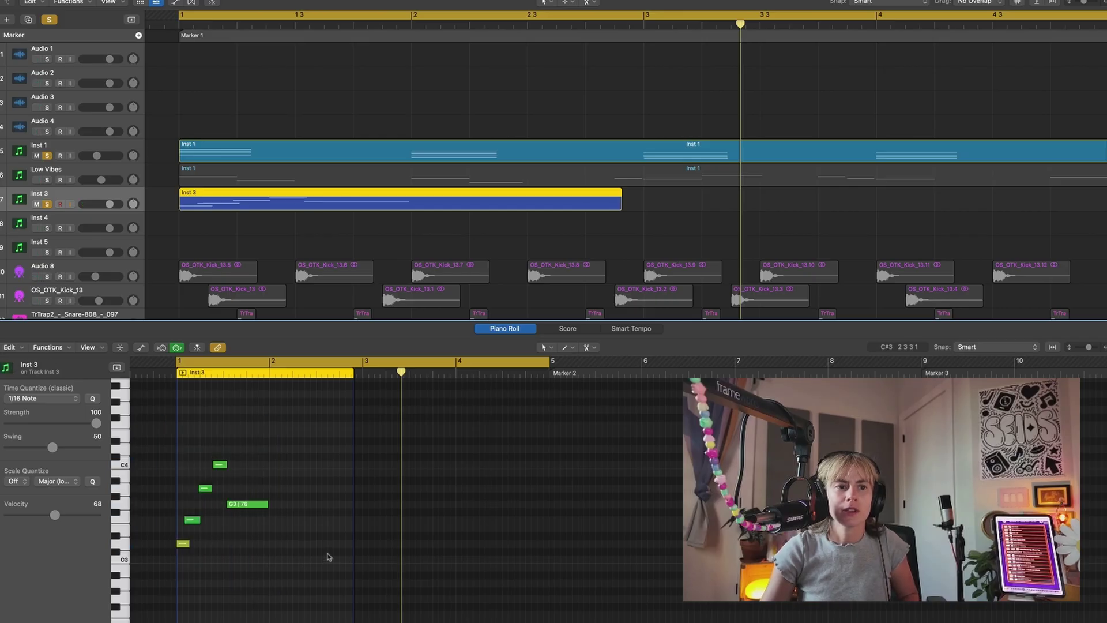
key(space)
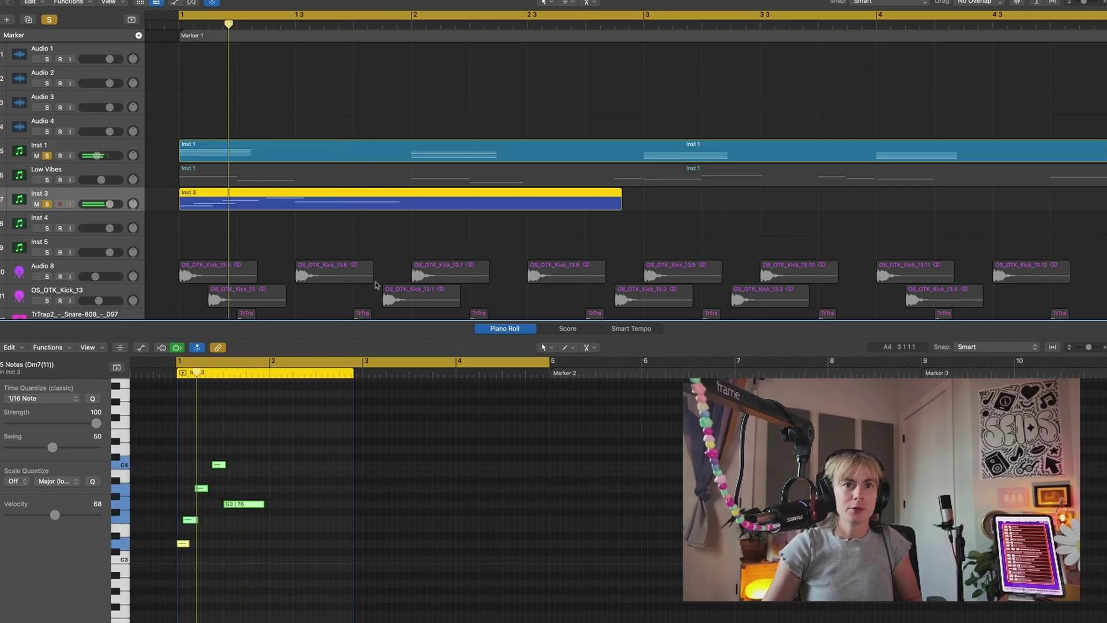
Try recording a new melody take on Inst 3, play it back and undo the take.
key(r)
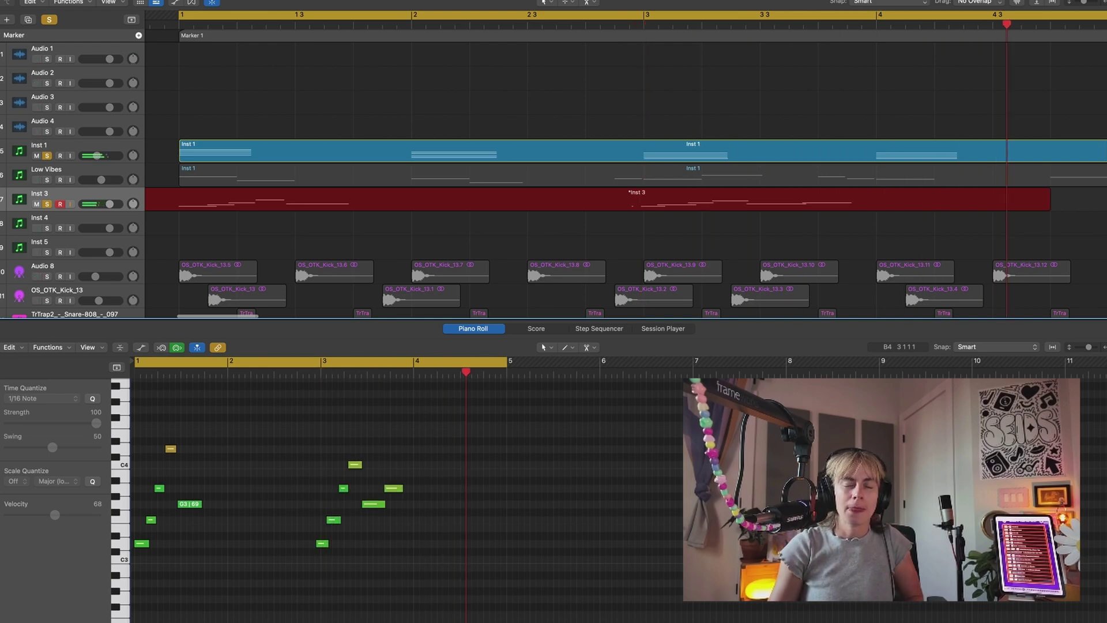
key(space)
key(space)
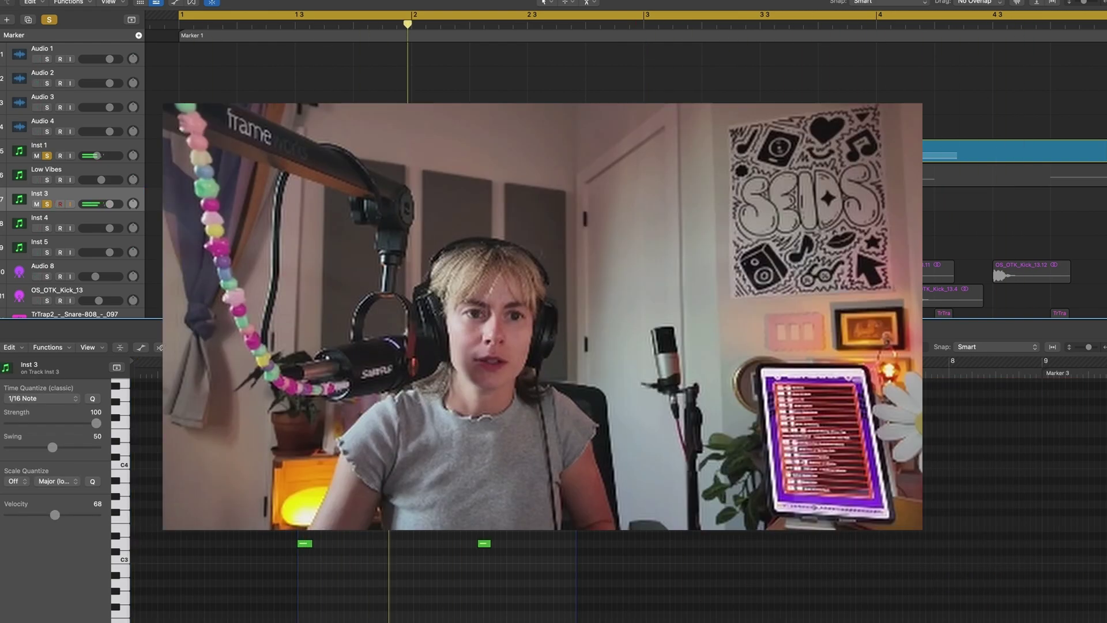
key(space)
key(super+z)
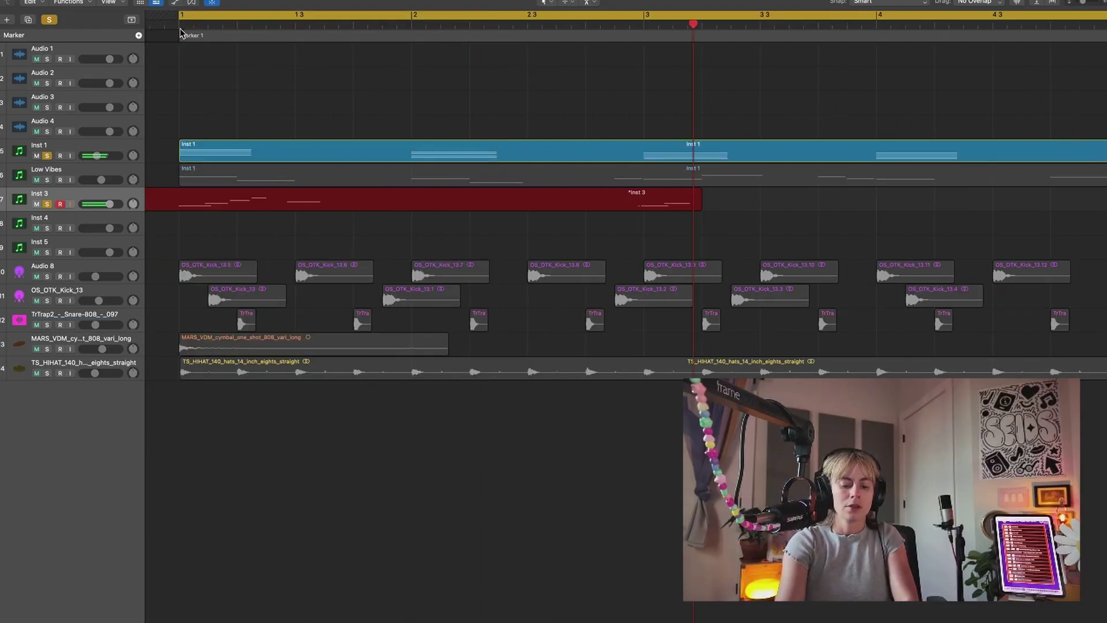
Record the Inst 3 melody again with phrases starting at bars 1 and 3, end the region at bar 4, and play it.
key(space)
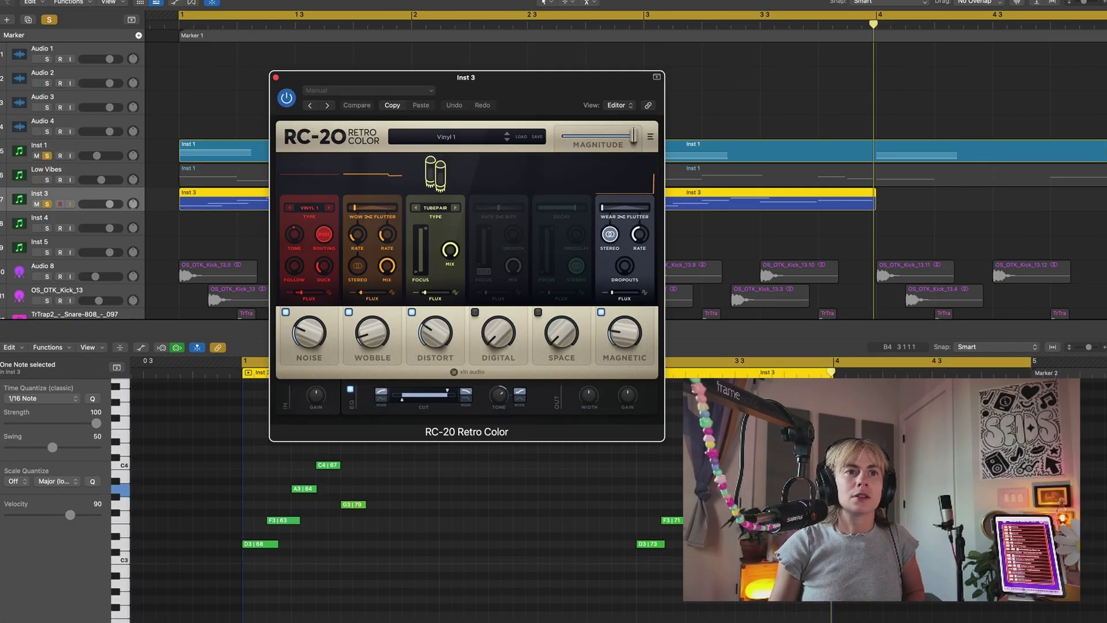
key(space)
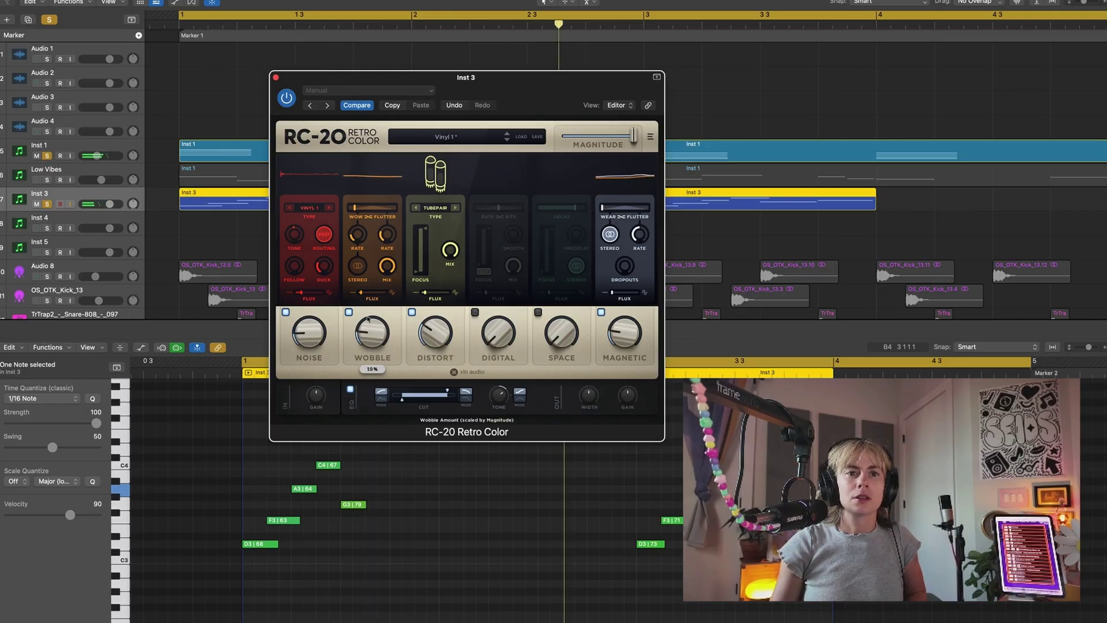
In RC-20 Retro Color on Inst 3, set Wobble to 30%, increase Distort, and set Magnetic to 37%.
drag(390, 334, 370, 316)
drag(425, 340, 426, 326)
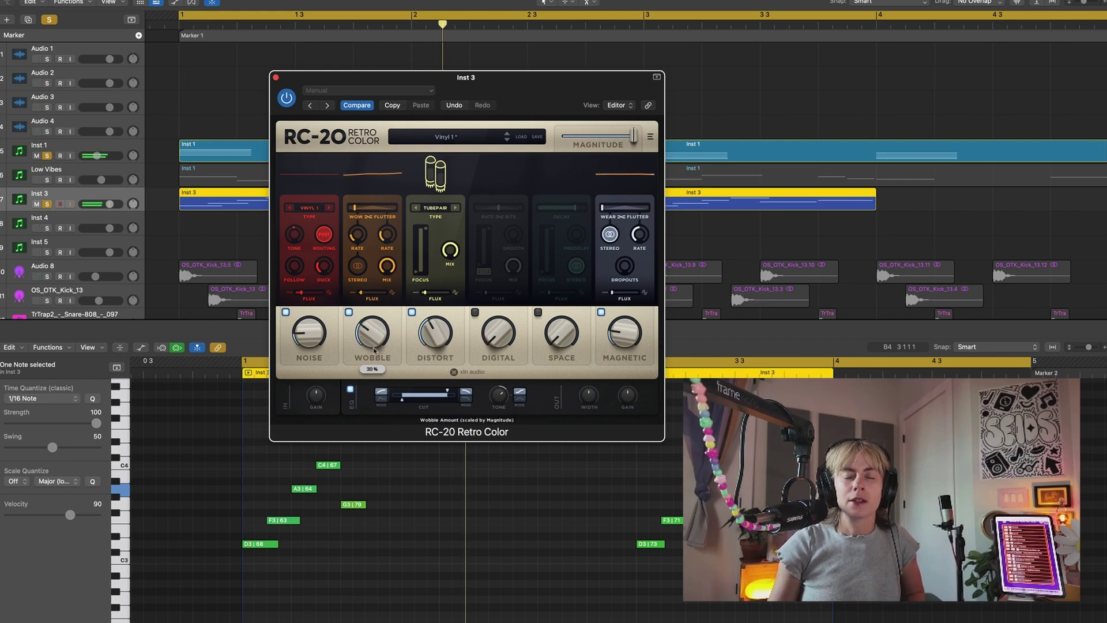
drag(627, 336, 638, 262)
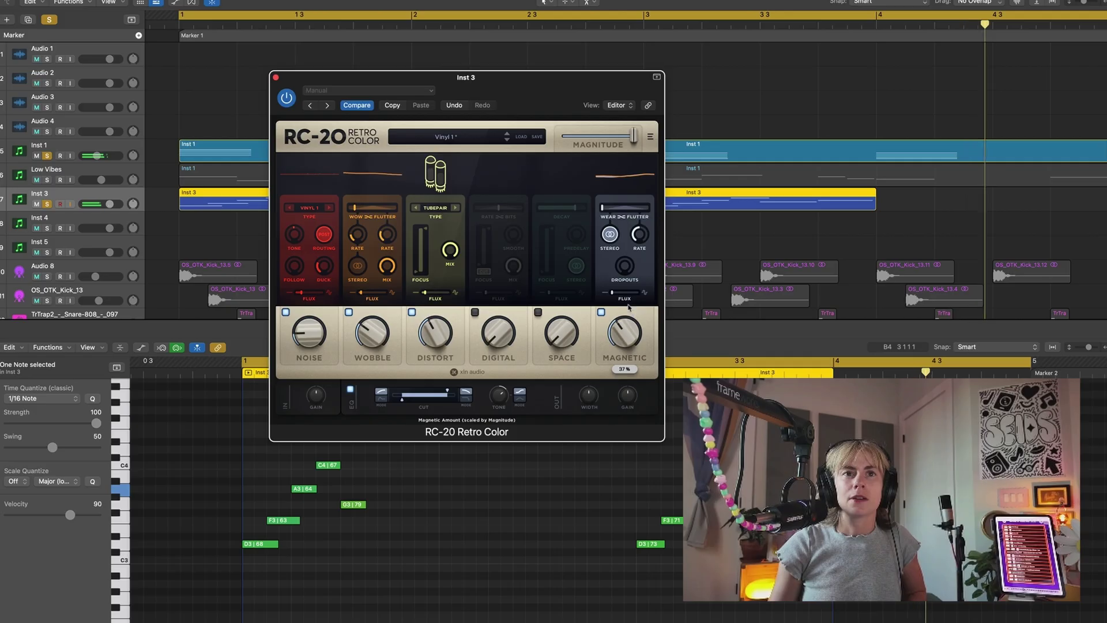
Browse the RC-20 presets for Inst 3 and select No More Boring Pads.
click(450, 136)
click(370, 180)
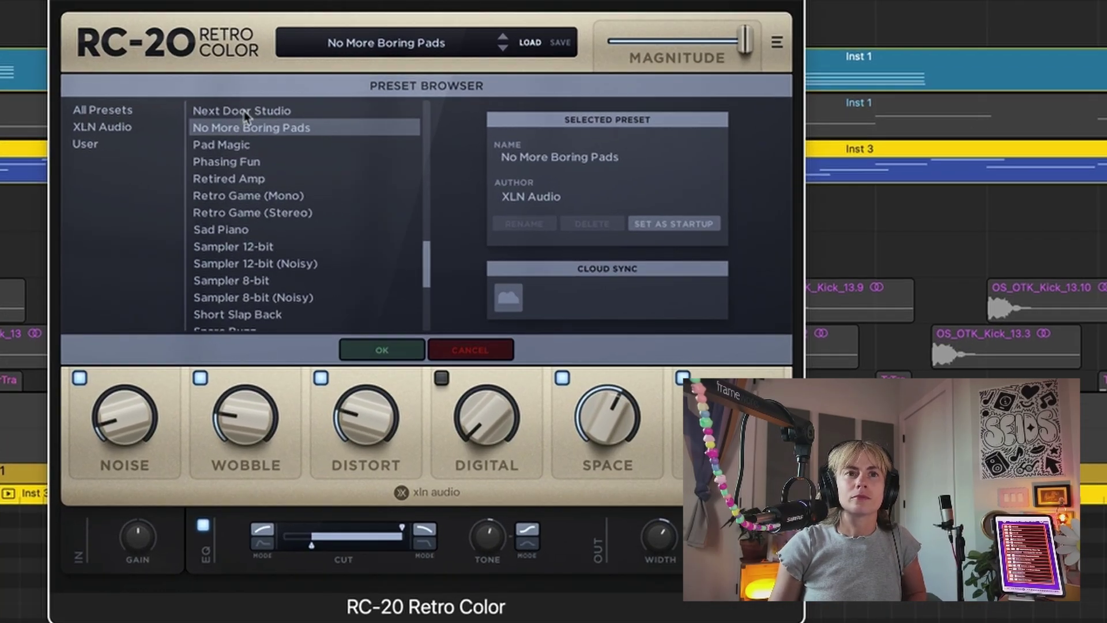
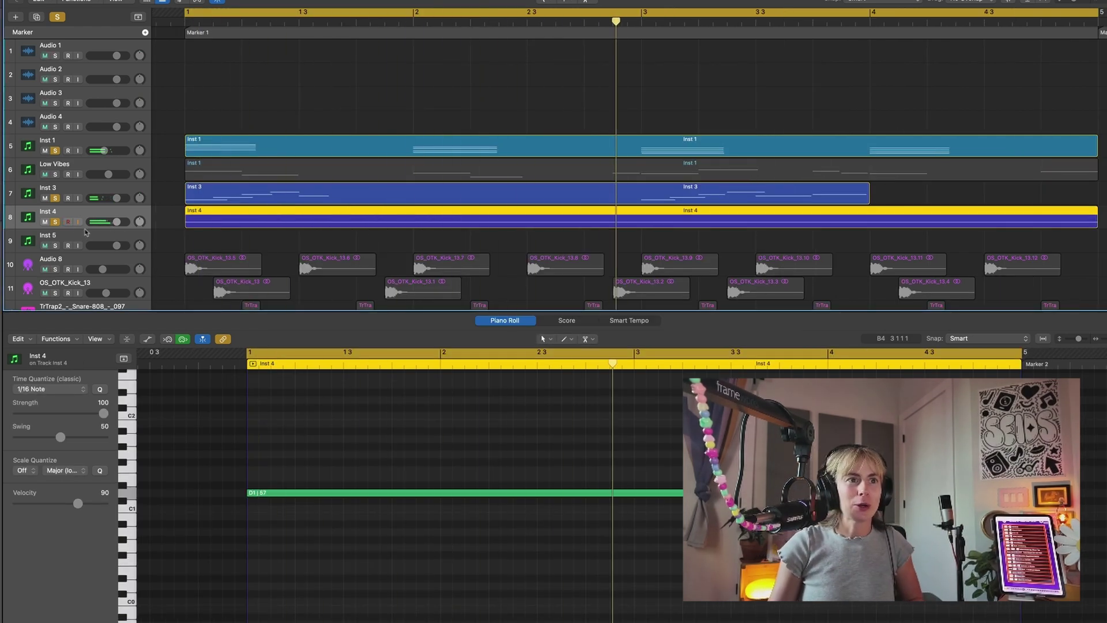
Load SKY Keys with the Ancient Choir sound on Inst 5, solo the track and record a melody over bars 1 to 4.
click(121, 236)
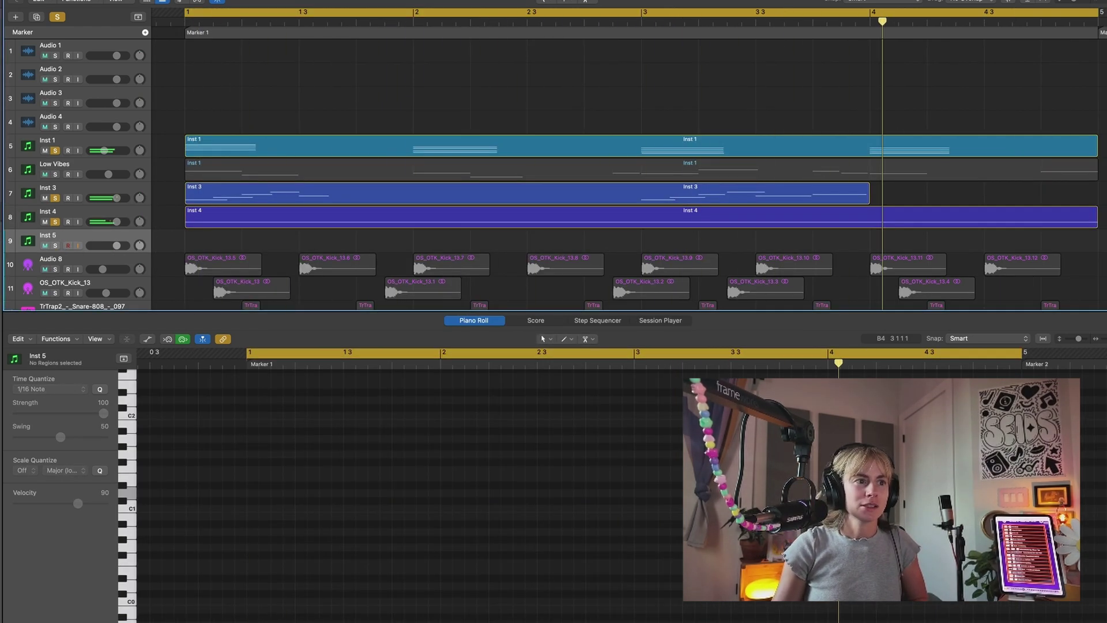
key(y)
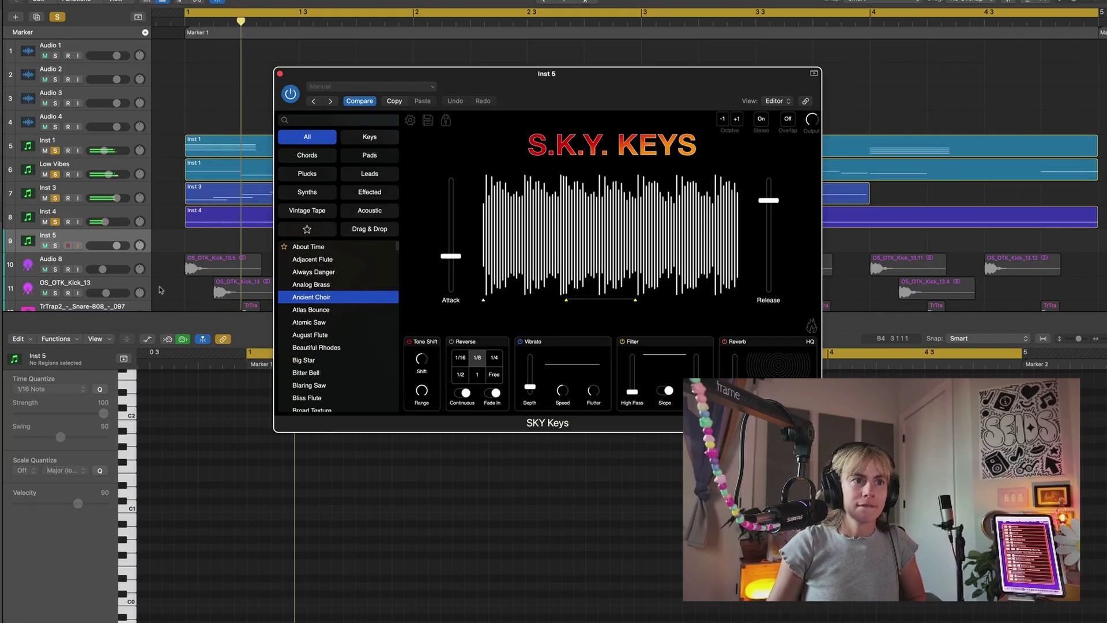
click(58, 247)
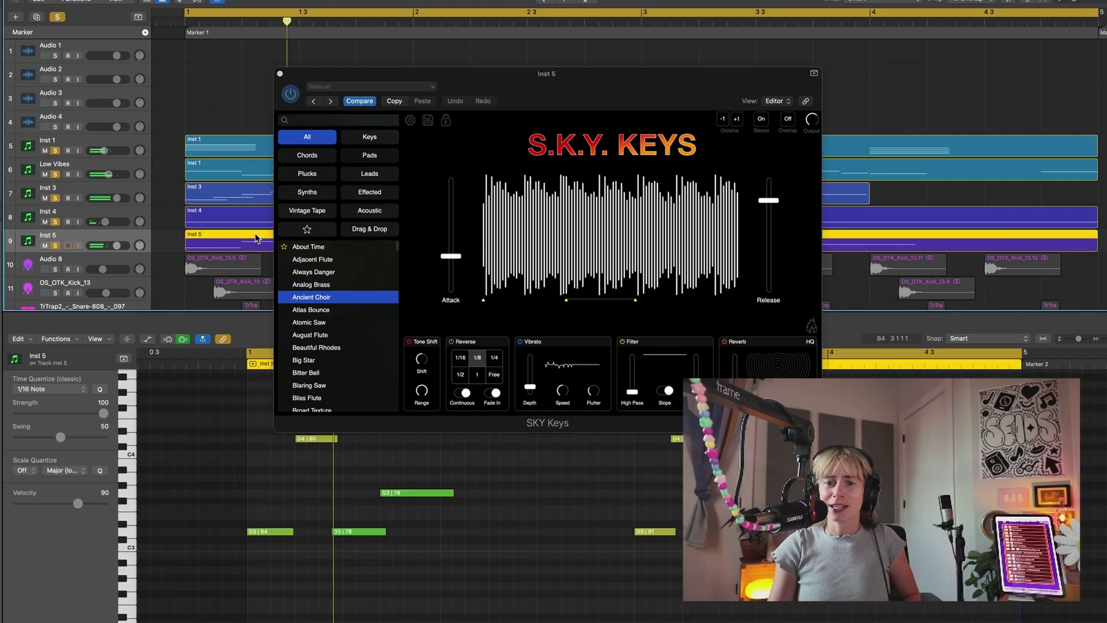
Shorten the G3 note in the new Inst 5 melody and play it back.
drag(453, 494, 411, 500)
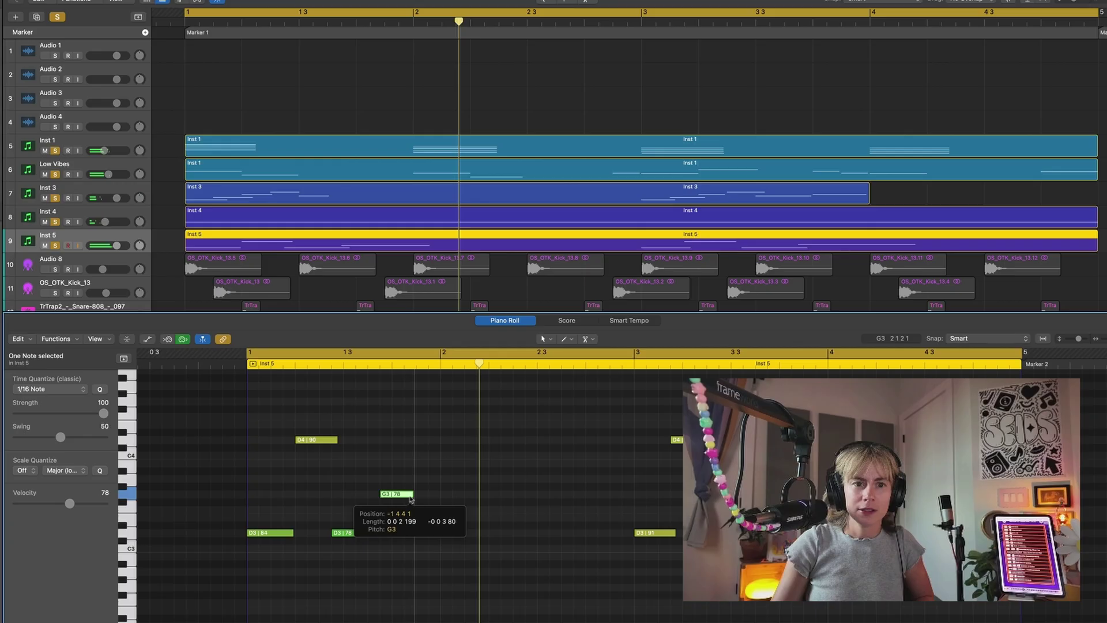
key(space)
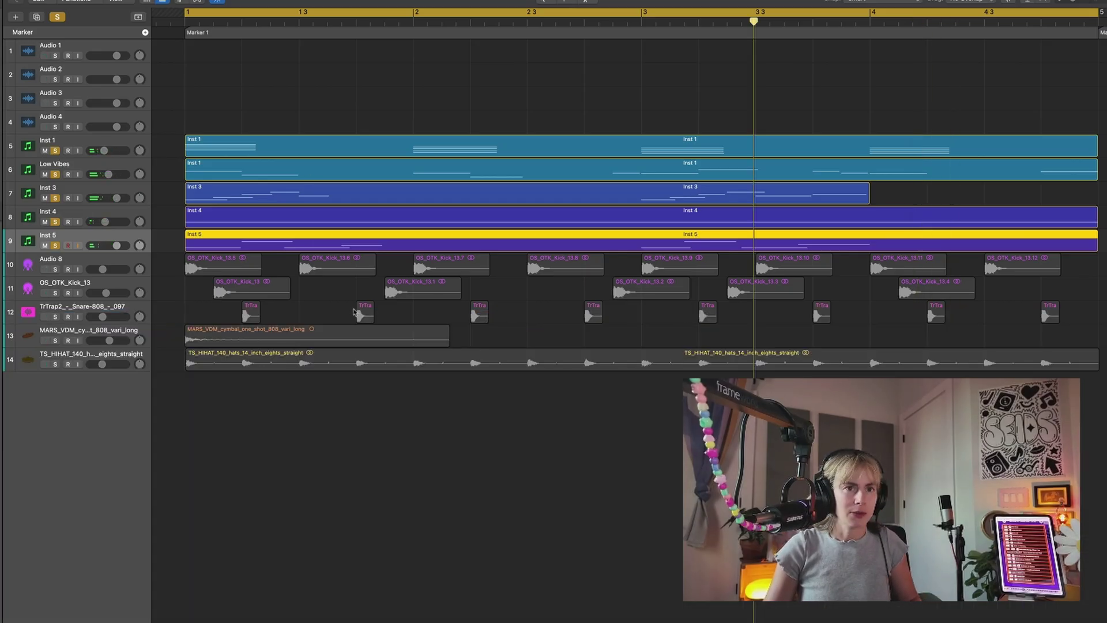
Show track automation and make sure Autoselect Automation Parameter in Read Mode is enabled.
key(a)
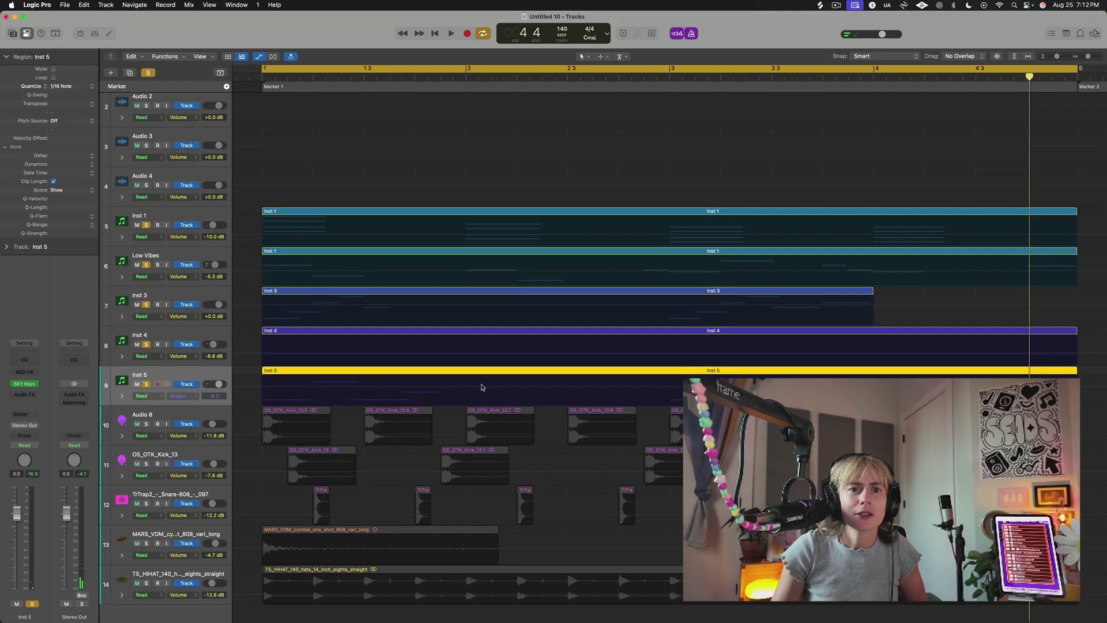
click(210, 6)
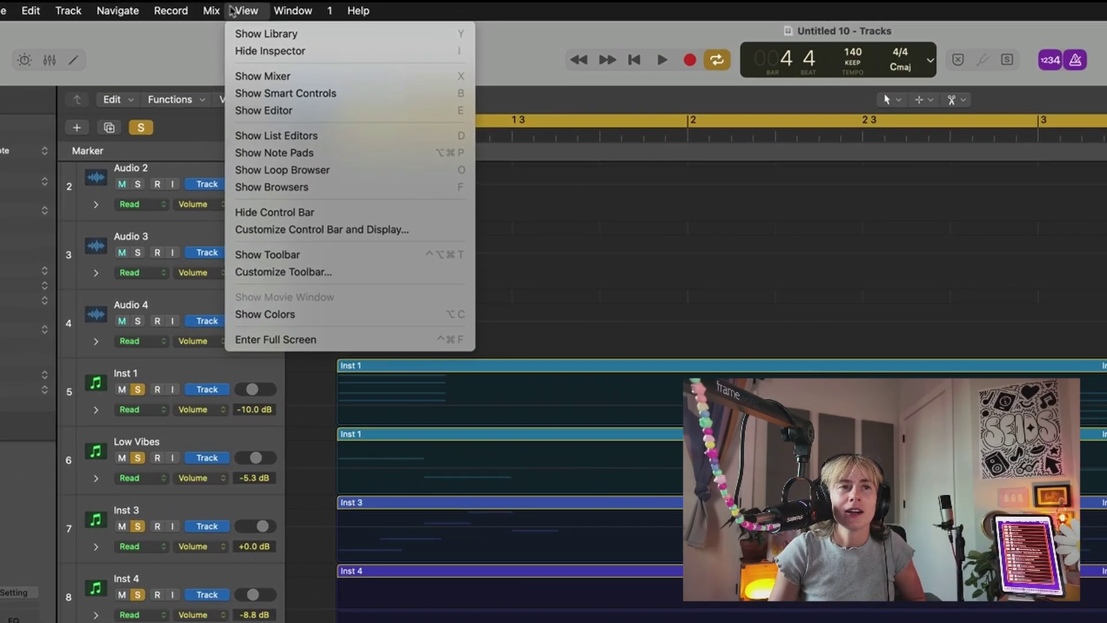
mouse_move(189, 6)
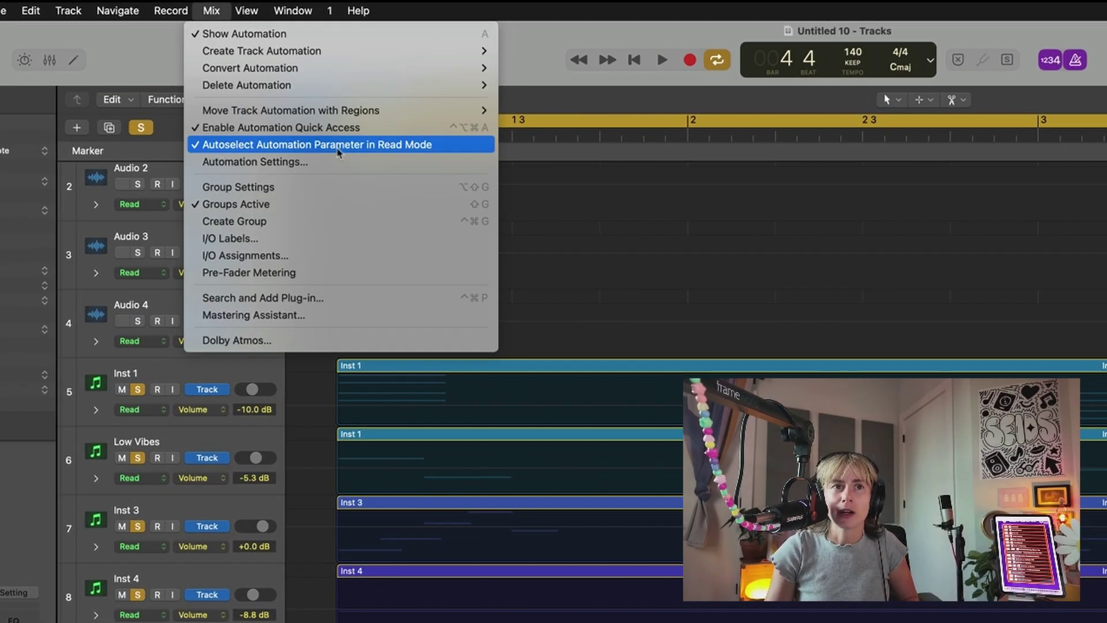
click(415, 145)
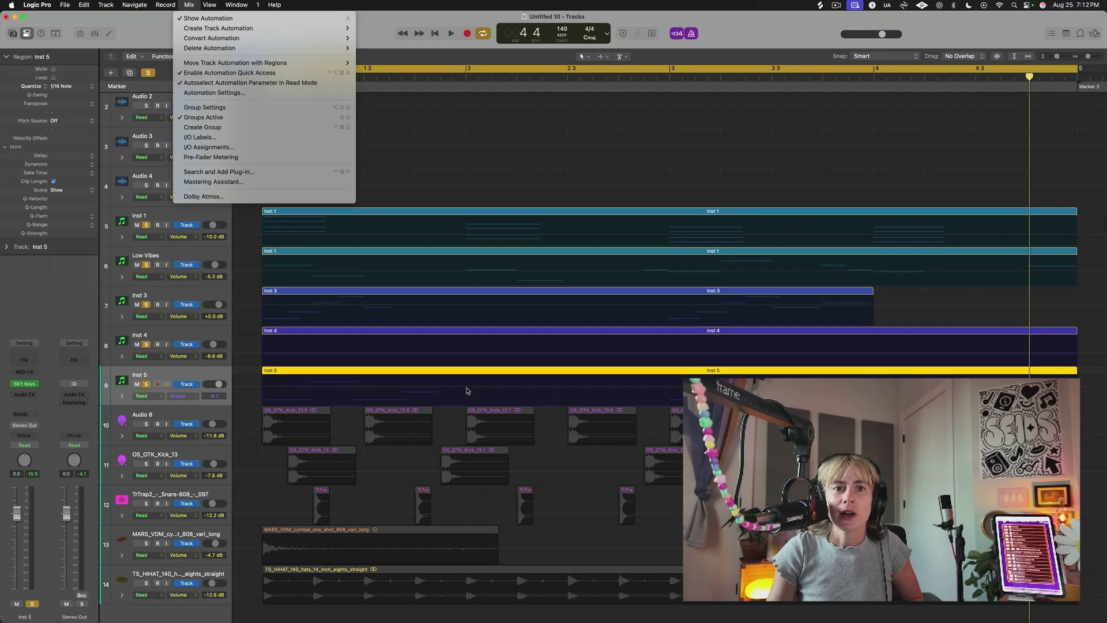
click(468, 390)
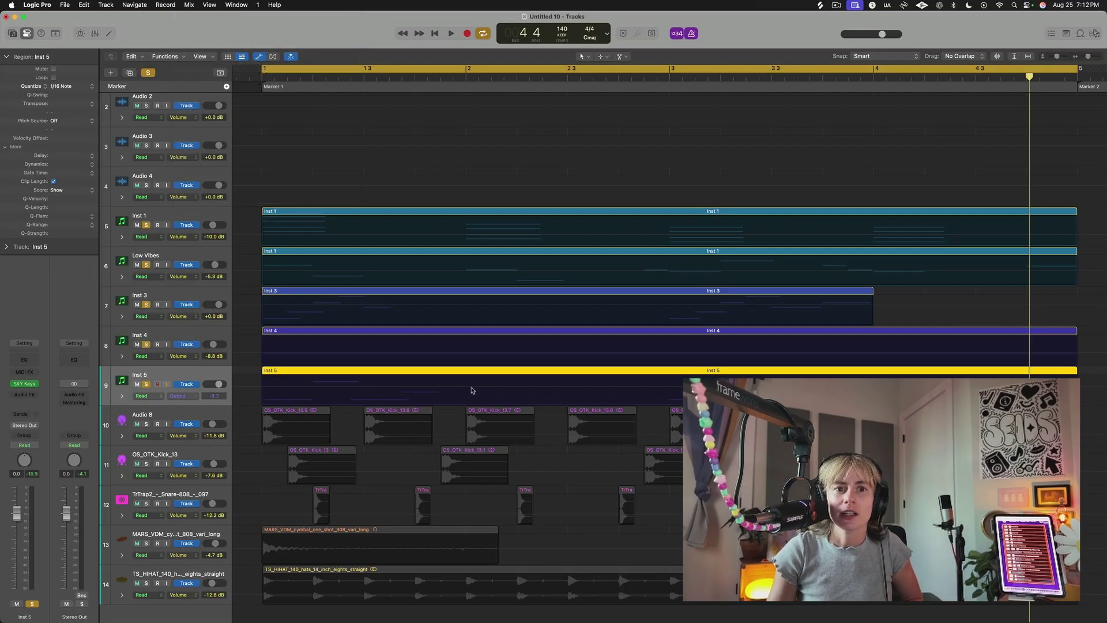
Draw Output automation on Inst 5 with a dip from -4.2 to -40.5 between bars 2 and 3, and play it.
click(472, 390)
drag(485, 390, 484, 386)
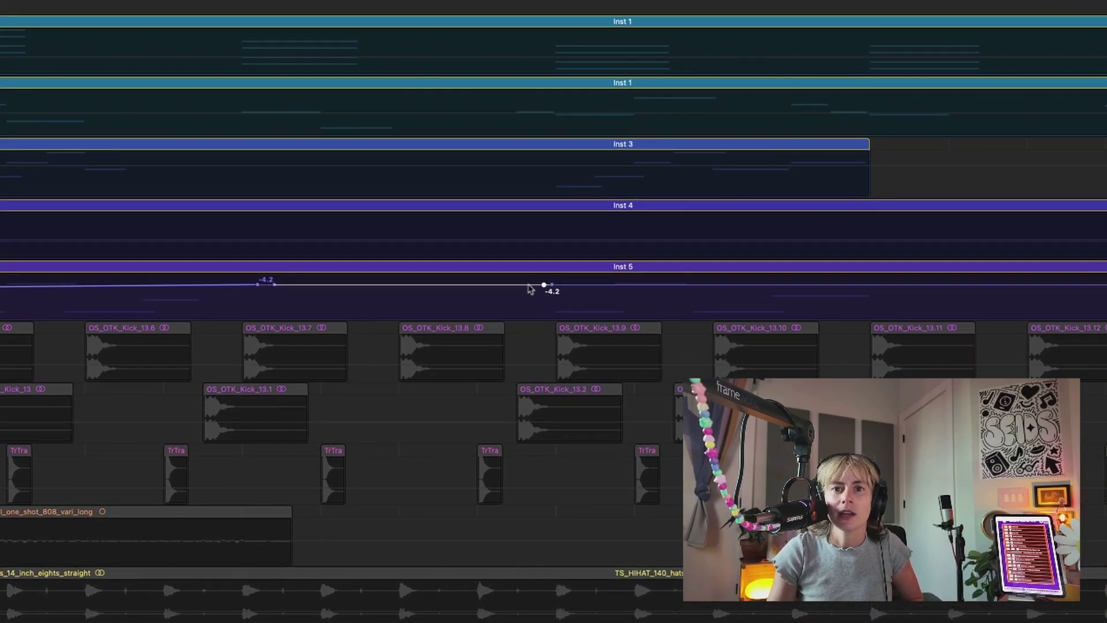
drag(429, 291, 536, 322)
key(space)
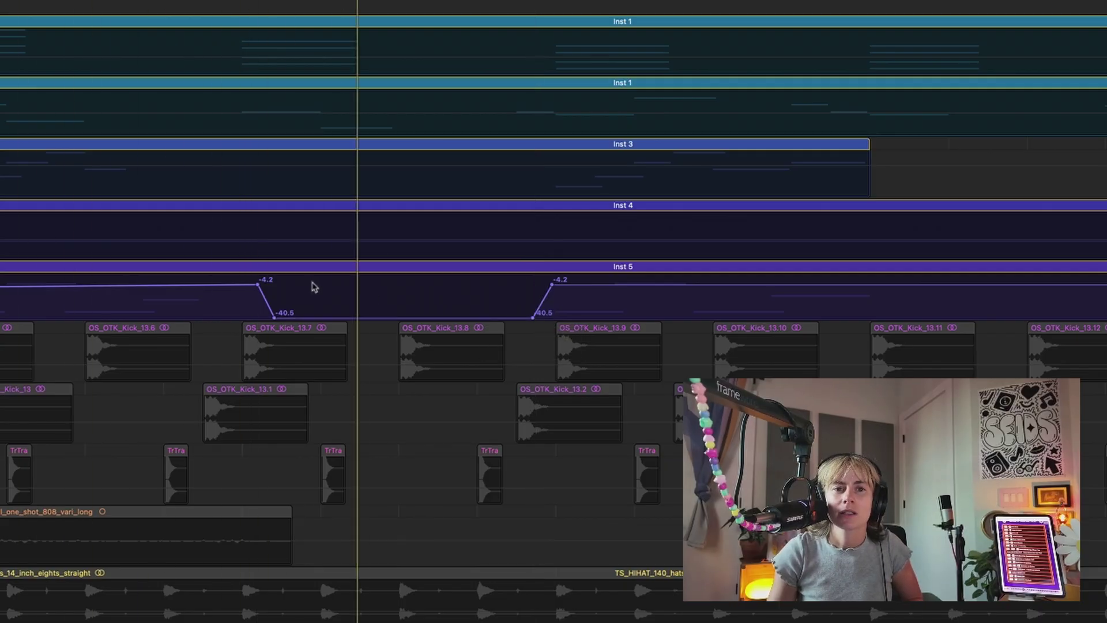
Move the start of the Inst 5 Output dip to a more gradual fall beginning past the first third of bar 2.
drag(275, 319, 349, 318)
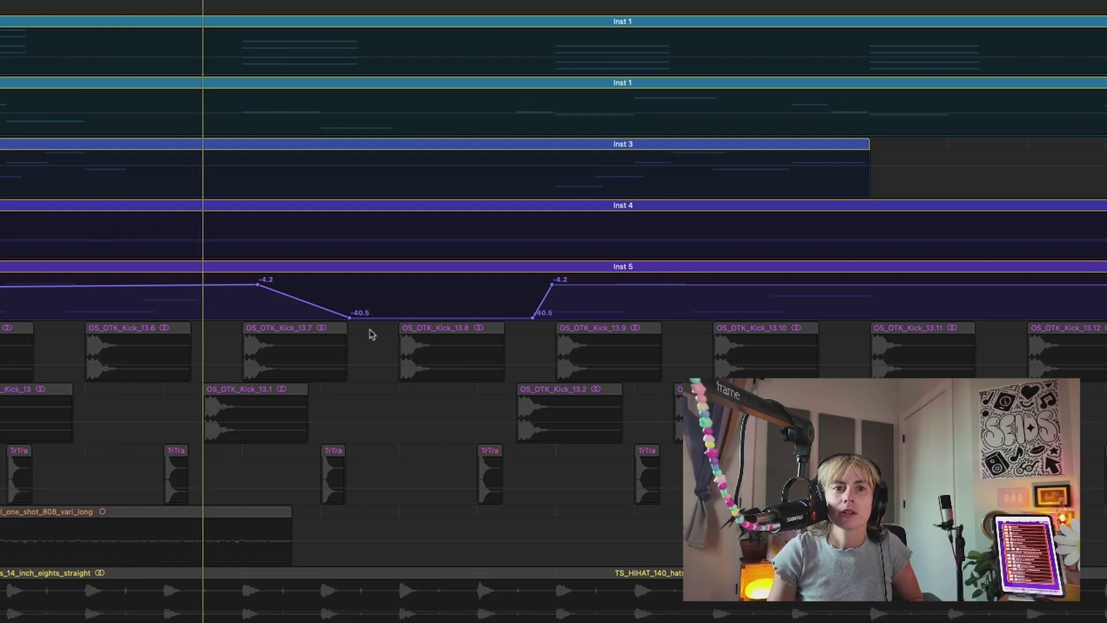
key(space)
drag(257, 285, 299, 284)
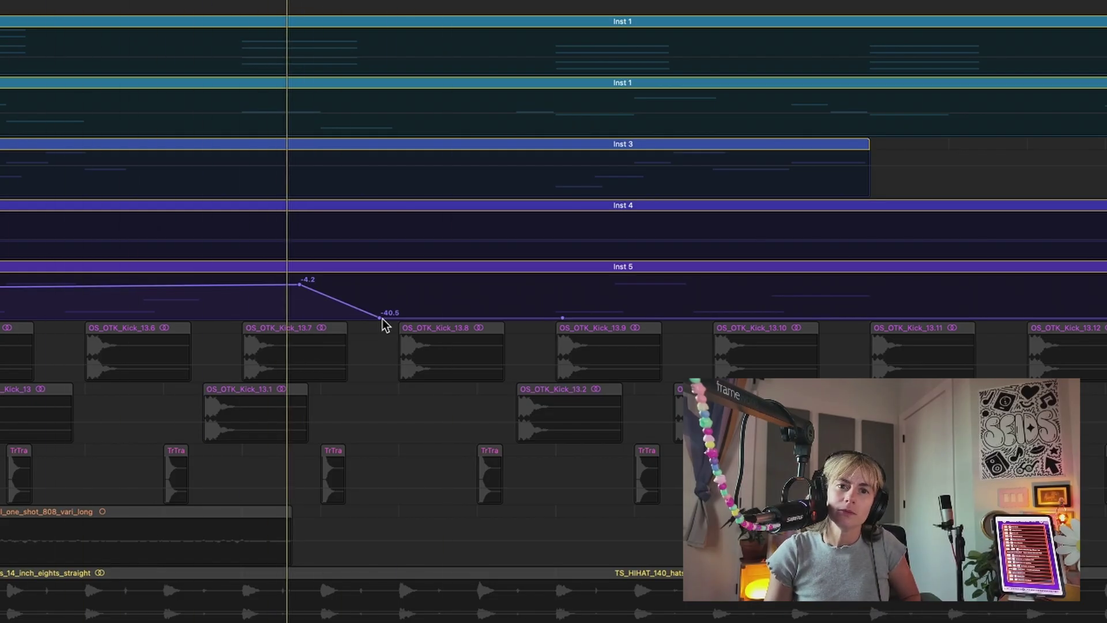
drag(299, 284, 353, 285)
drag(378, 317, 439, 318)
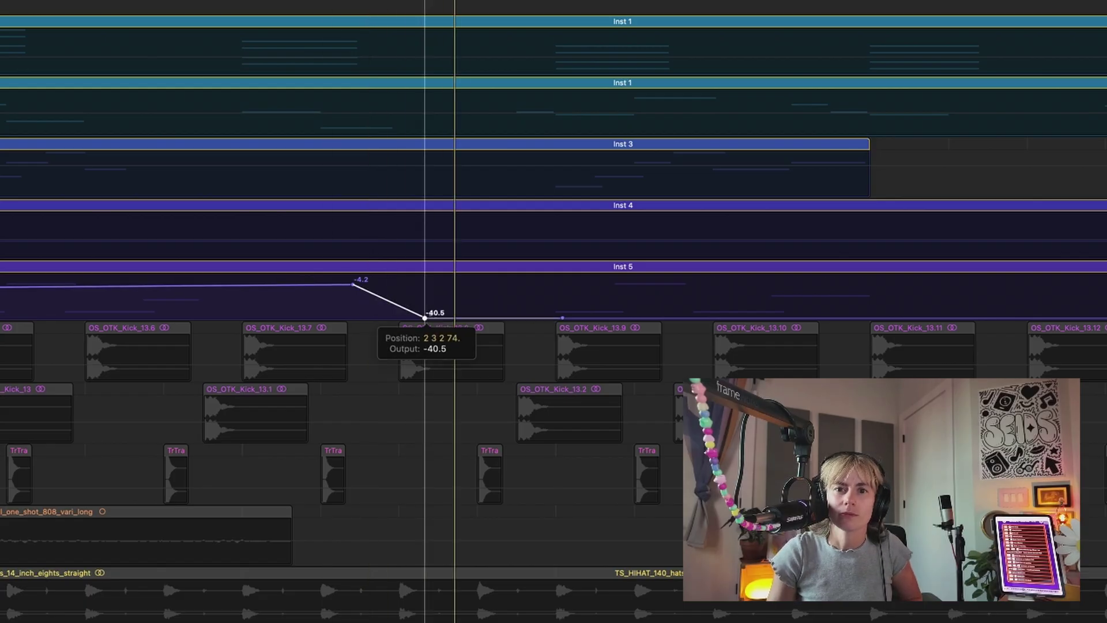
Reshape the end of the Inst 5 dip to rise to -2.1 at bar 3, and set its low point to -11.7.
click(543, 317)
drag(563, 318, 563, 280)
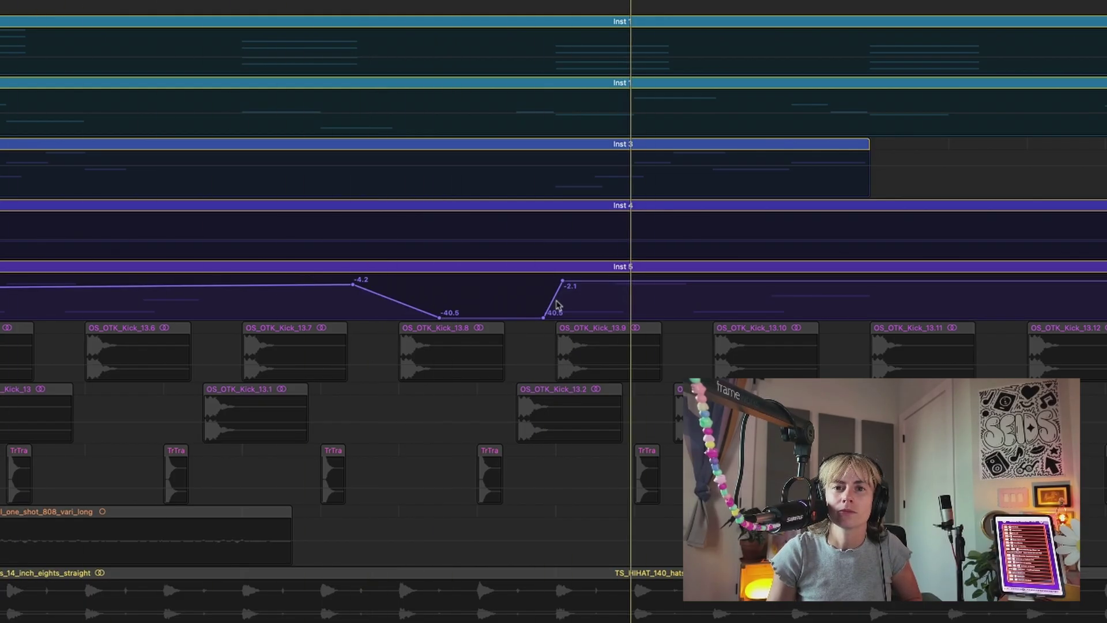
drag(544, 318, 479, 319)
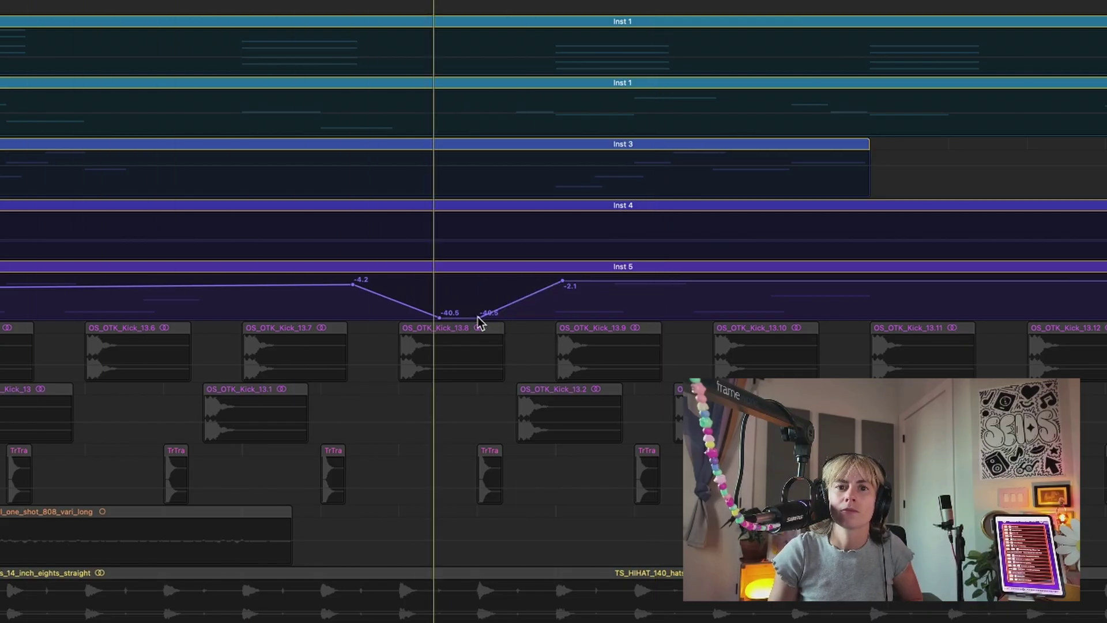
drag(478, 317, 524, 317)
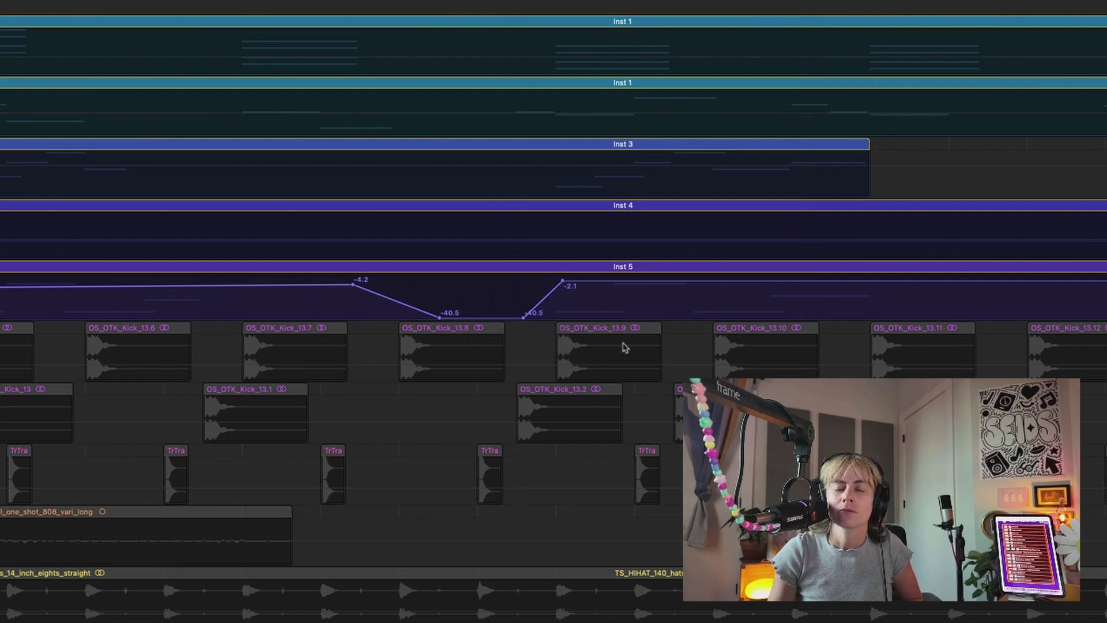
drag(444, 322, 467, 297)
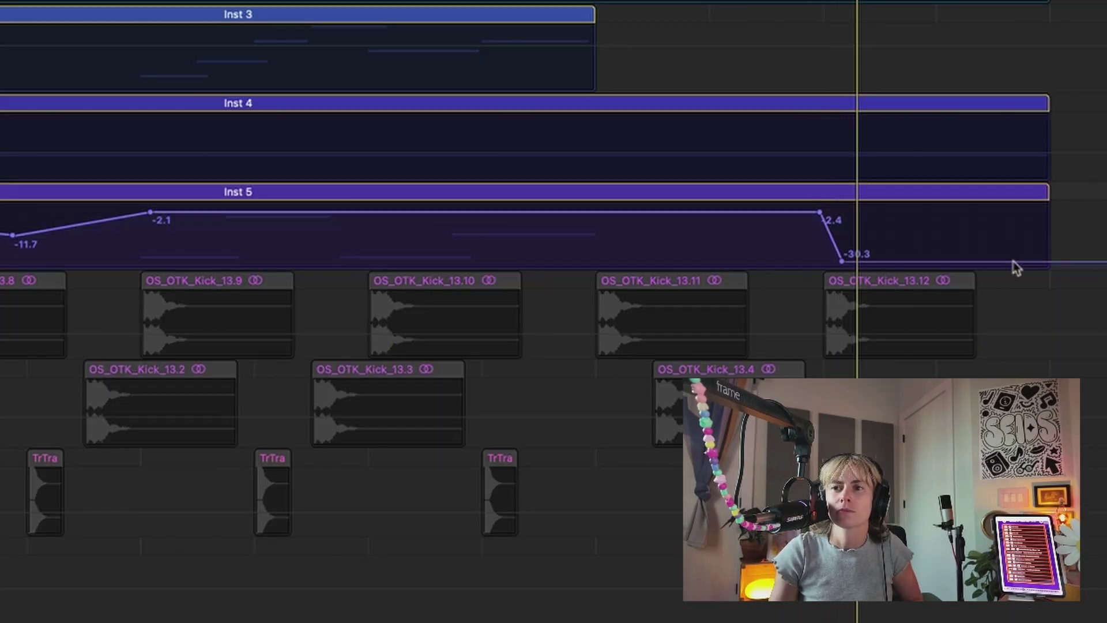
Add a second Inst 5 Output dip to -31.5 late in bar 4 rising to -4.8, hide automation, and lower the track volume.
drag(1010, 262, 1011, 220)
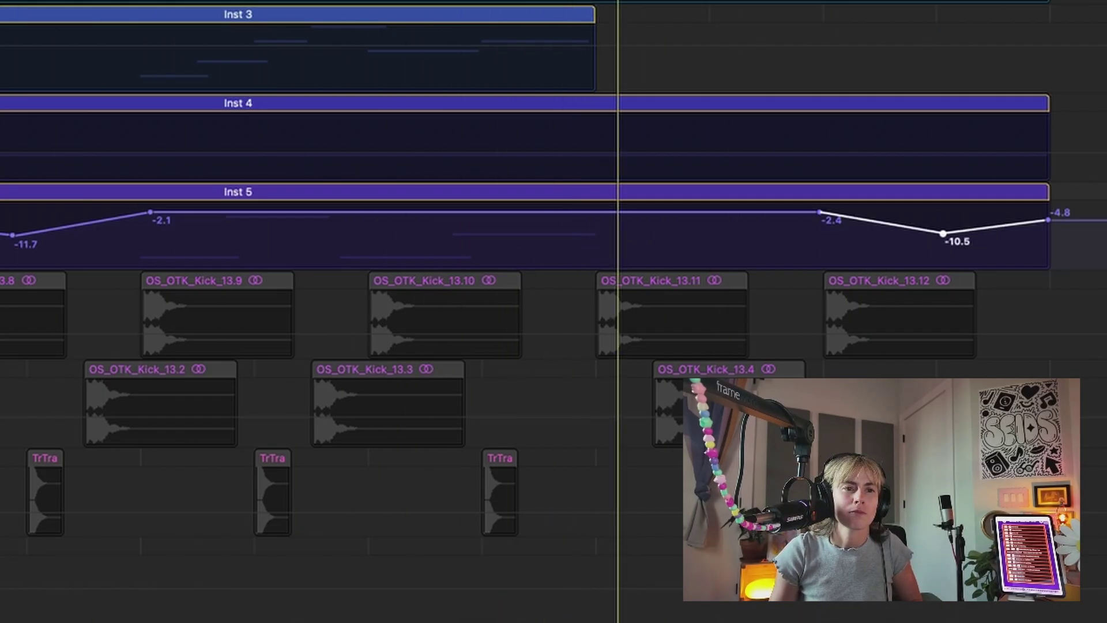
key(a)
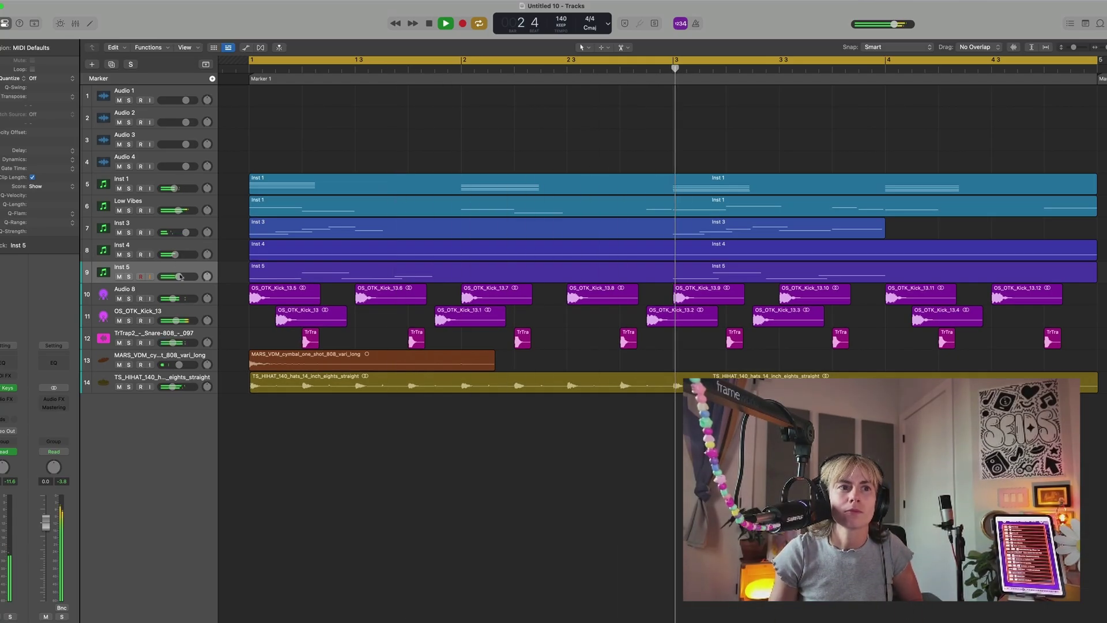
drag(178, 277, 177, 276)
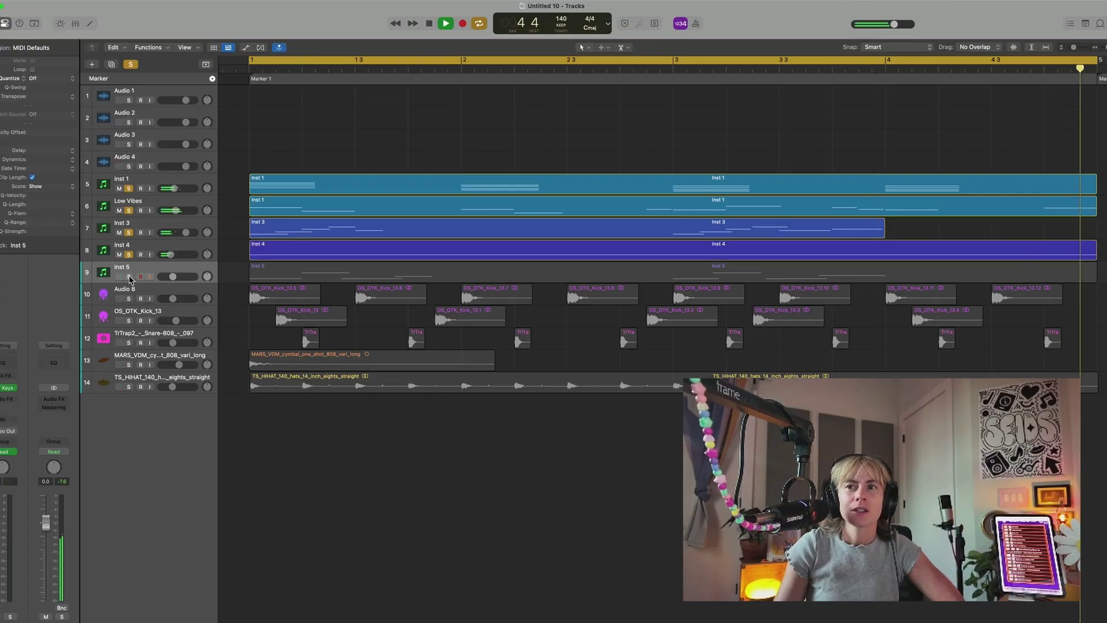
Solo the five instrument tracks and repeat all the four-bar regions at bars 5 and 9 with cycle mode off.
click(129, 277)
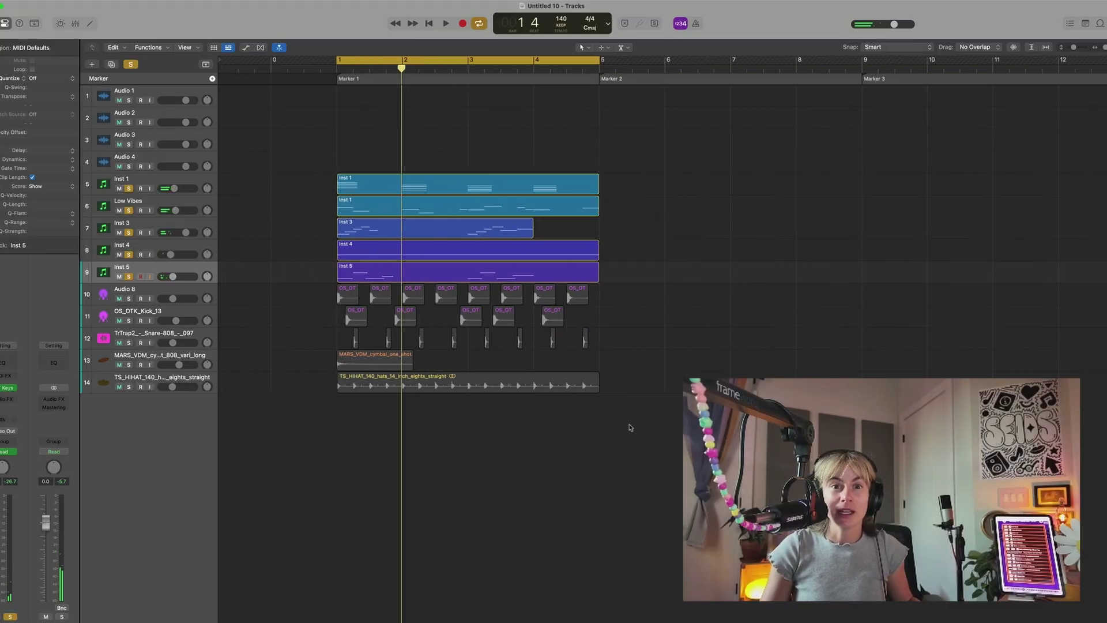
drag(630, 427, 896, 196)
click(479, 23)
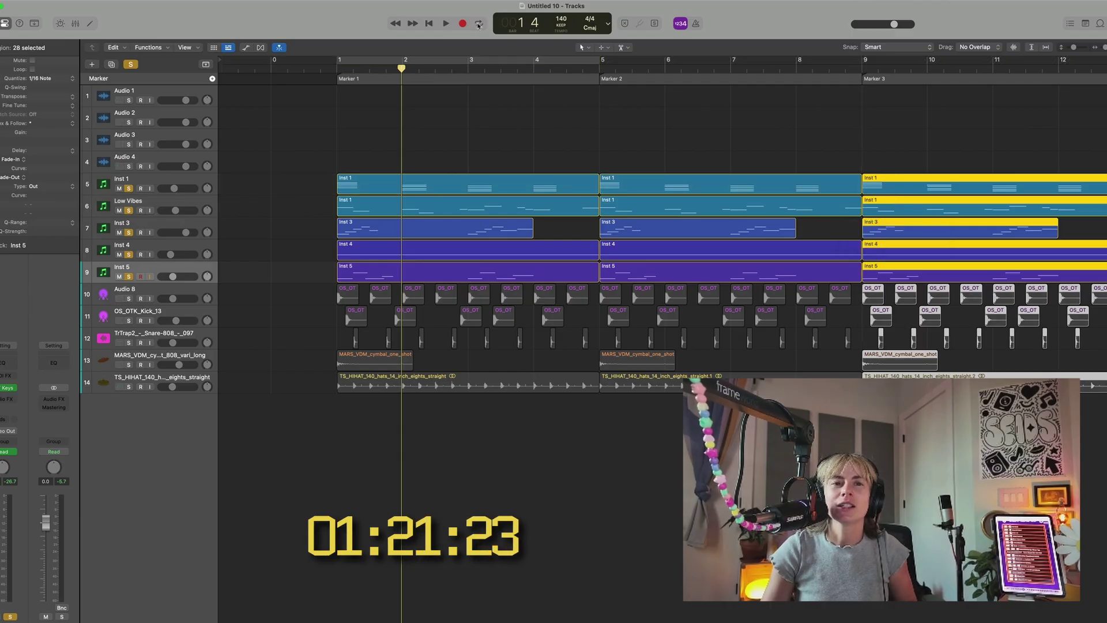
Delete all drum and percussion regions from bar 1 up to bar 8, keeping the kicks and snares in bar 8.
click(467, 447)
drag(786, 424, 343, 294)
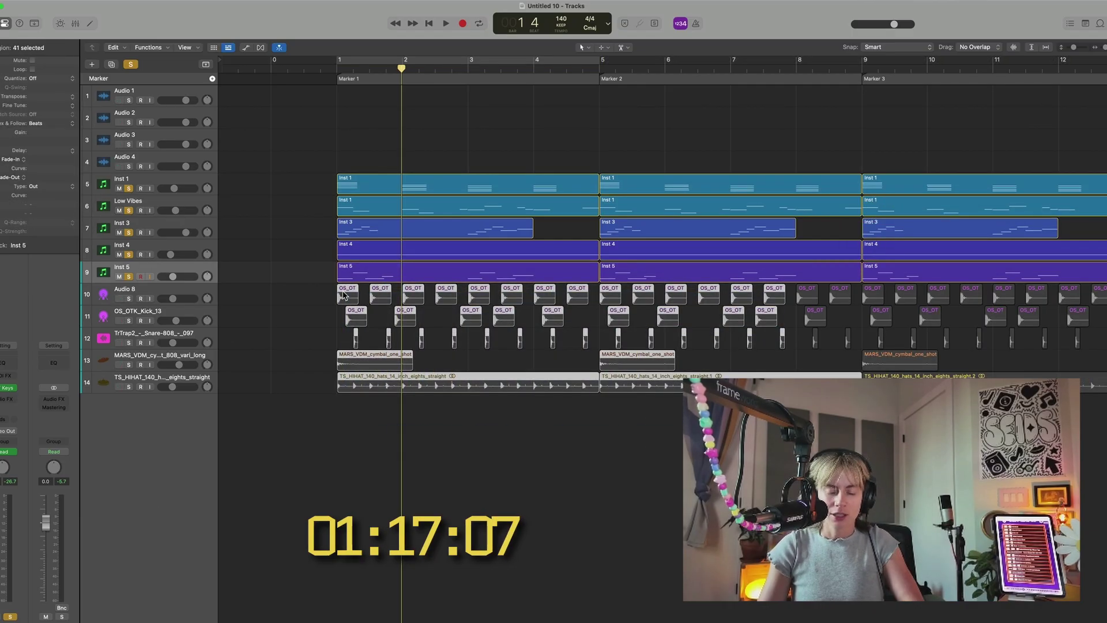
key(Delete)
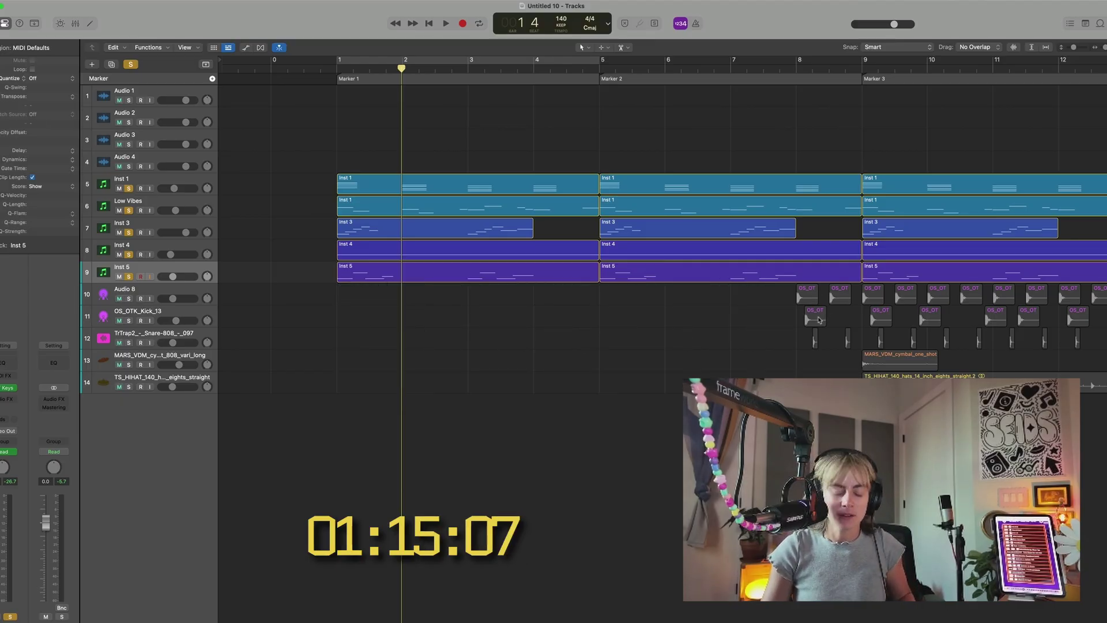
Copy the bar 8 kick on the OS_OTK_Kick_13 track twice as a fill, placing the last copy at 8 4 1 1.
drag(820, 319, 853, 320)
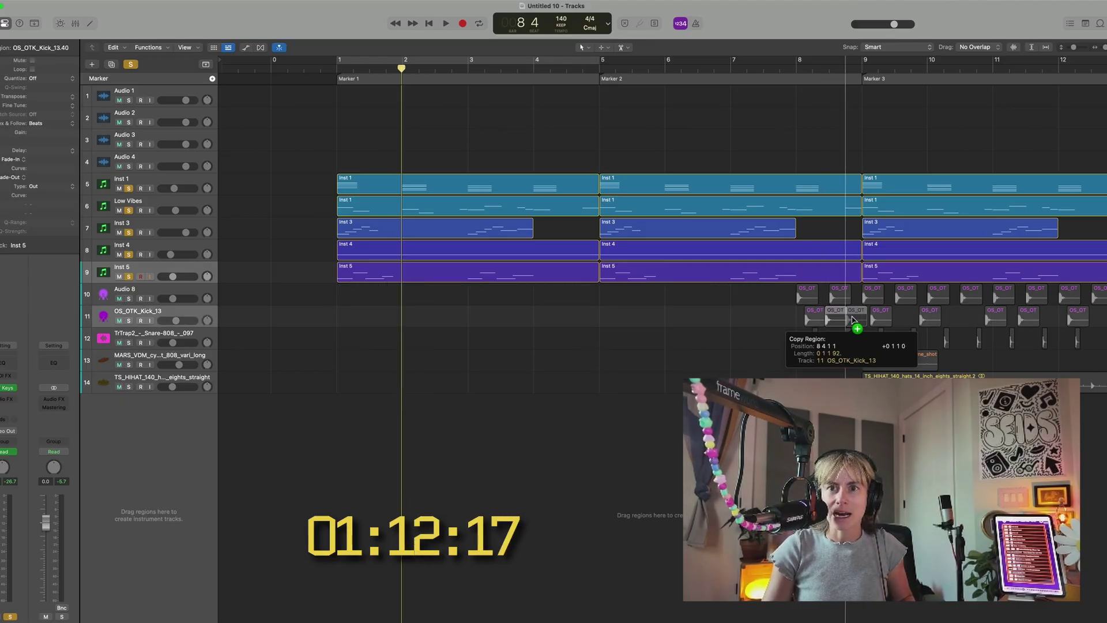
drag(853, 320, 853, 320)
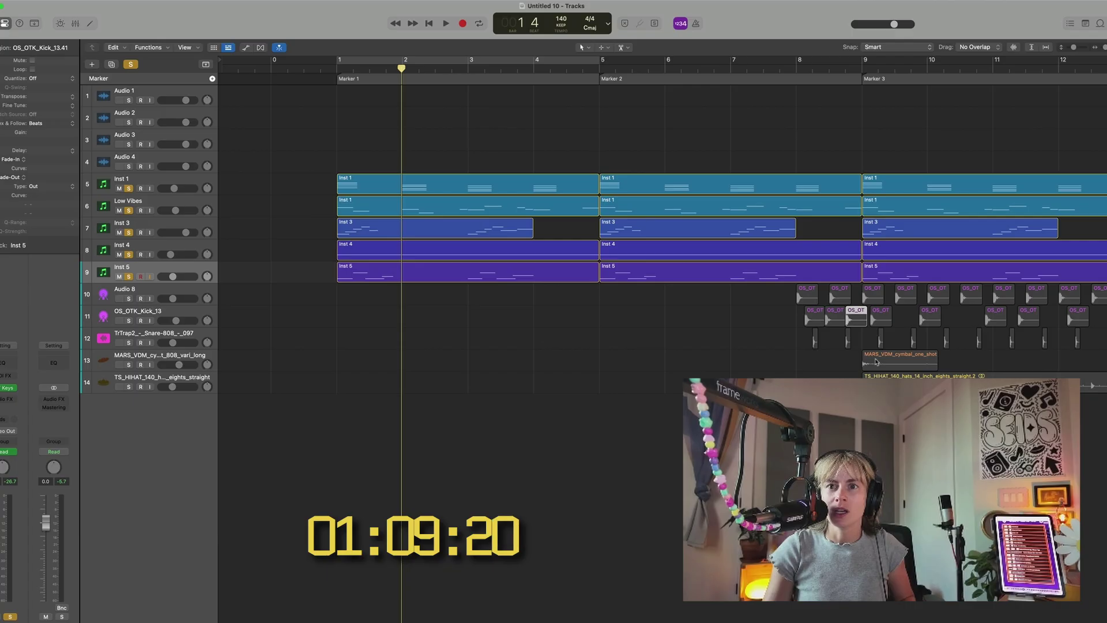
Delete the Low Vibes region in bars 1 to 4 with all solos off, and play the intro from bar 1.
click(439, 318)
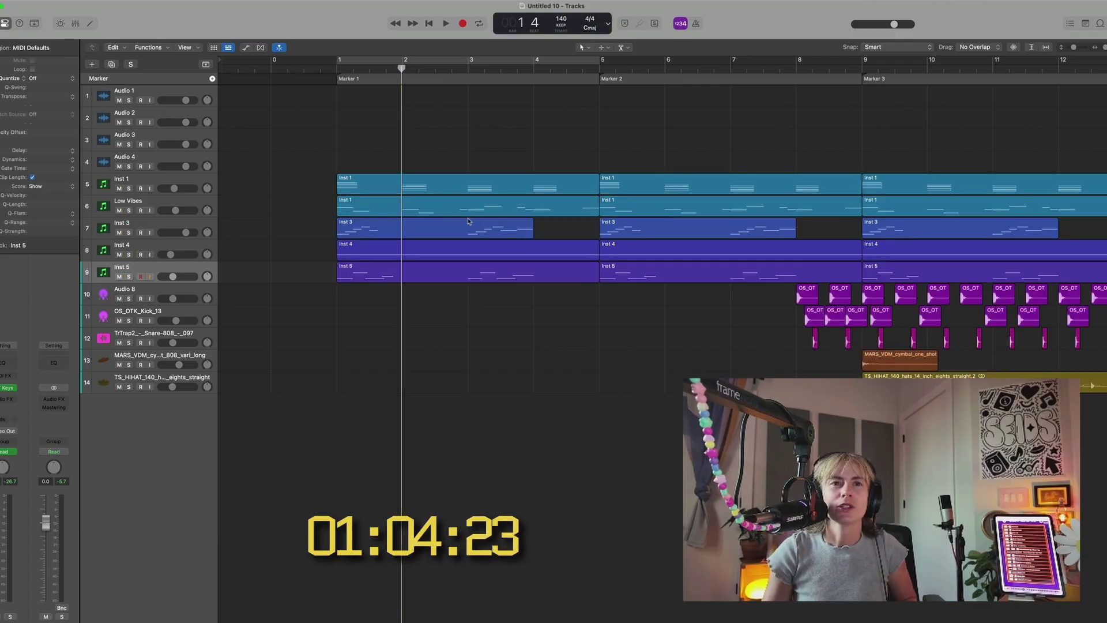
click(477, 212)
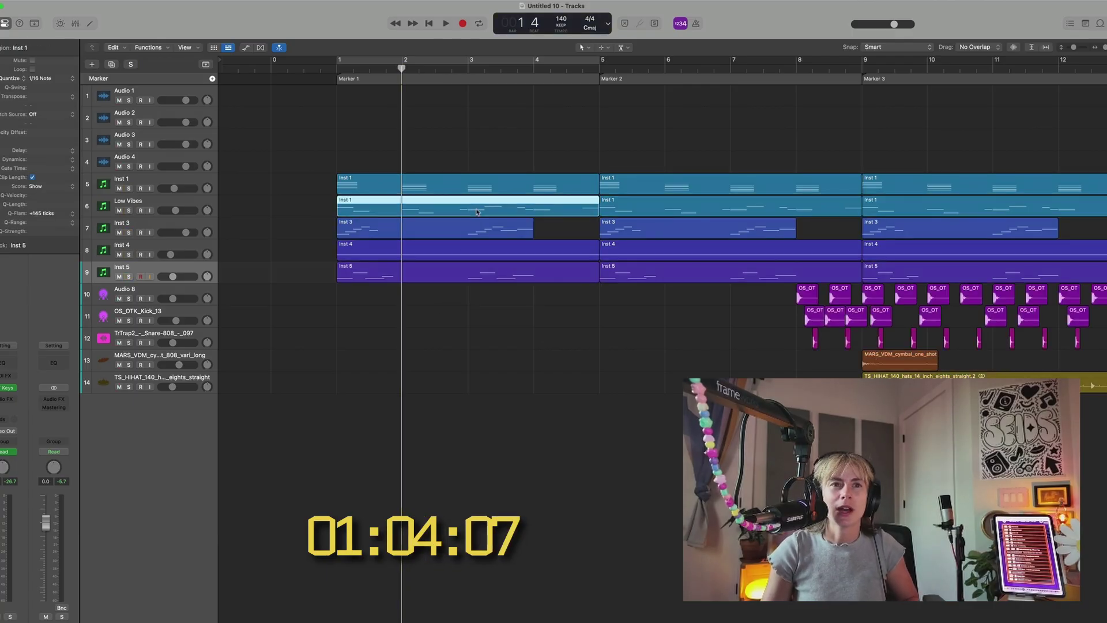
key(Delete)
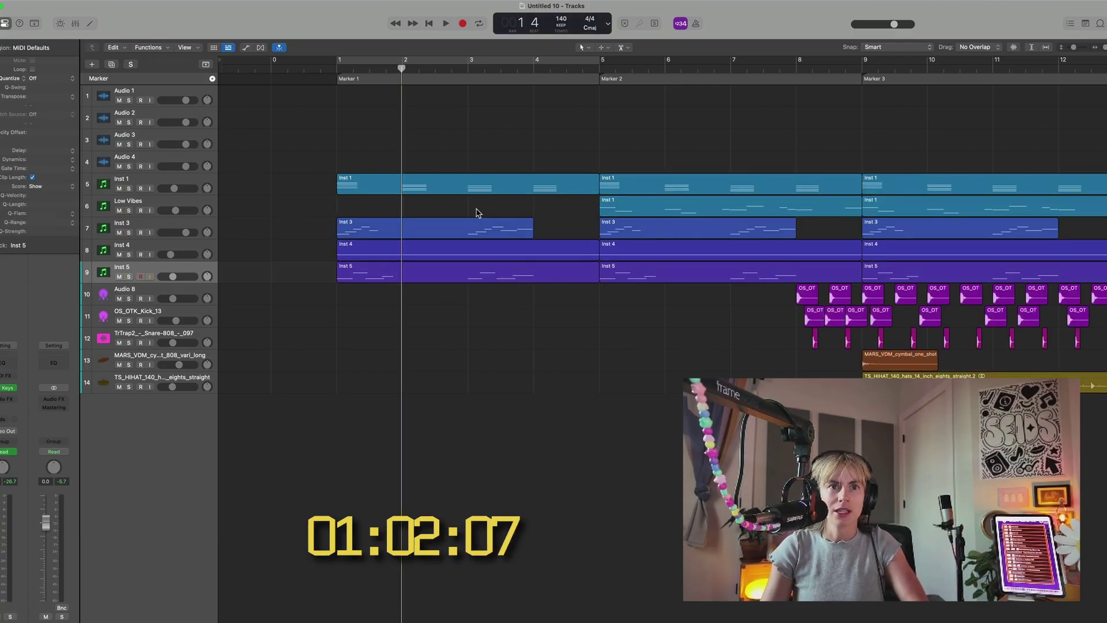
key(space)
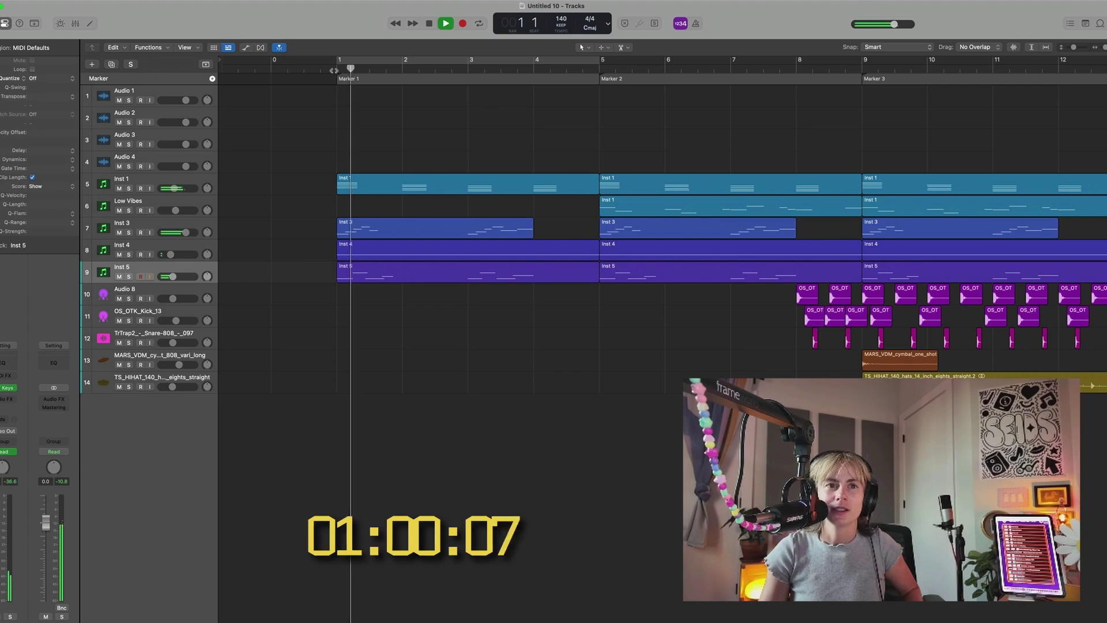
key(space)
Delete the Inst 5 region in bars 1 to 4 and return the playhead to bar 1.
click(381, 256)
click(383, 277)
key(Delete)
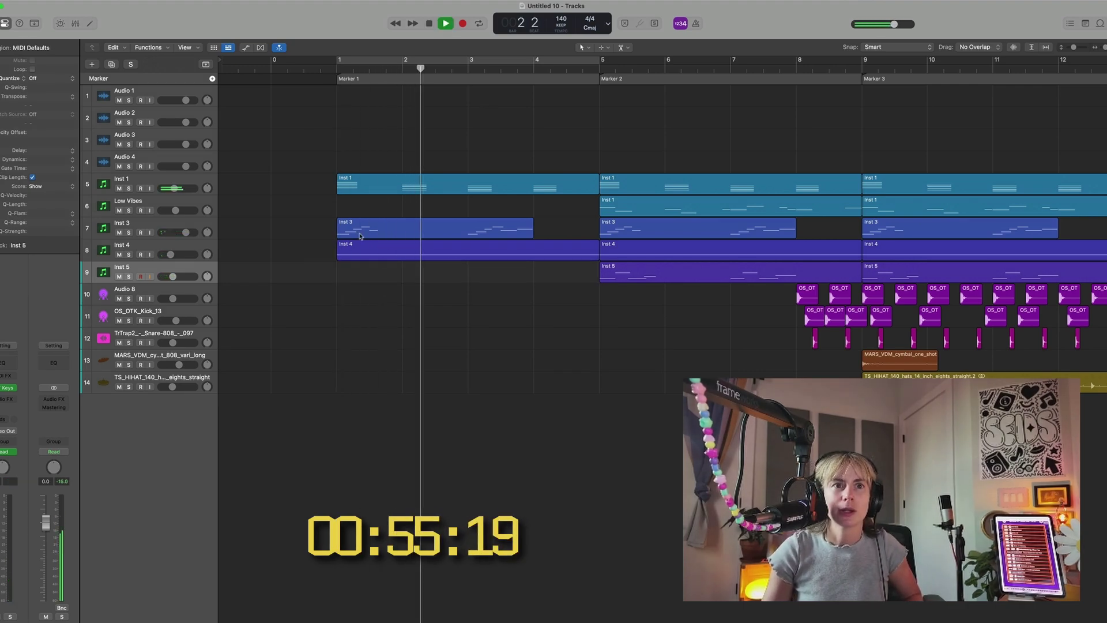
click(336, 69)
scroll(663, 358, right, 2)
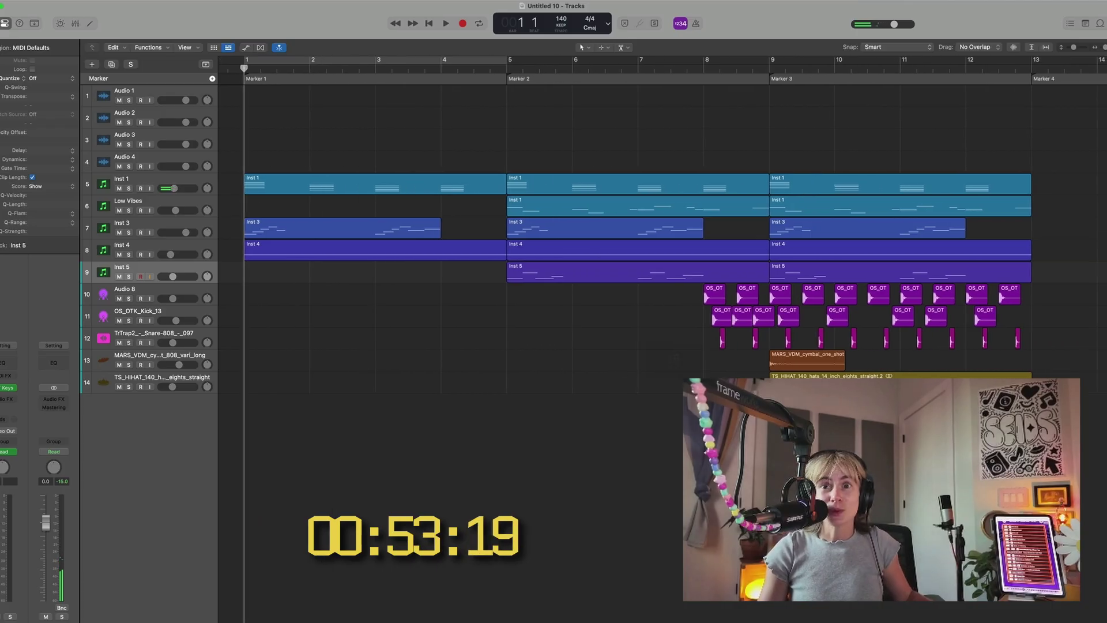
scroll(664, 358, down, 3)
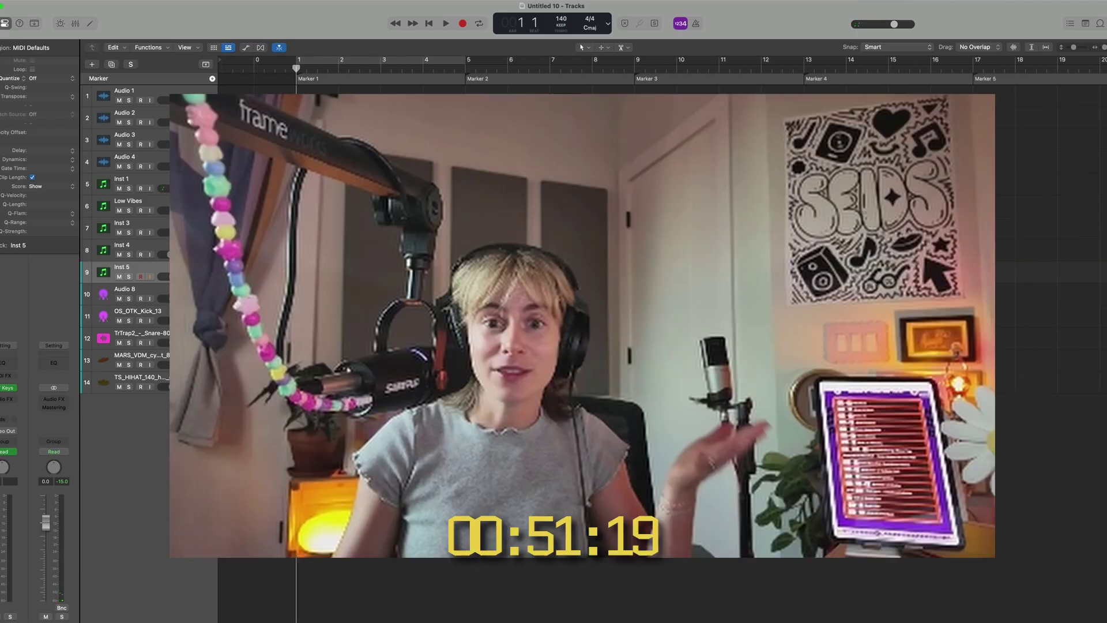